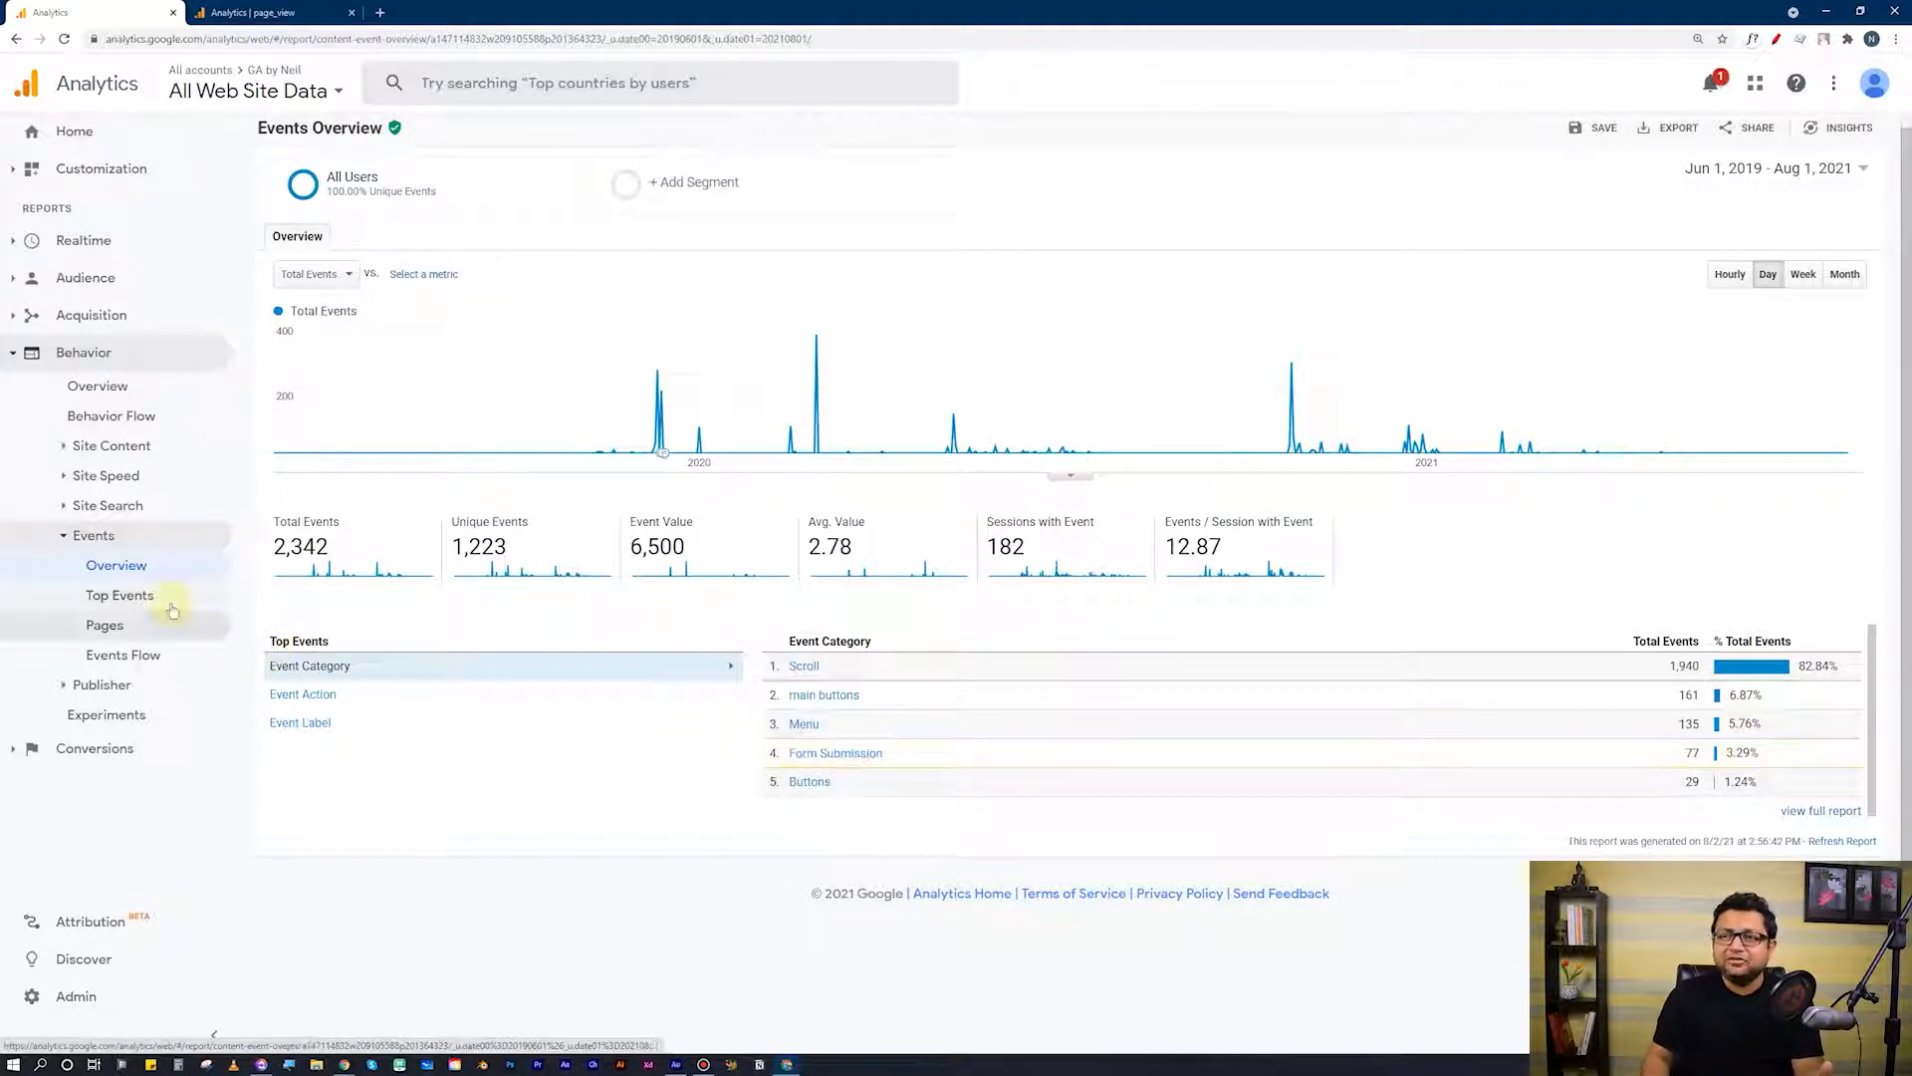
Open the main buttons event category from the Events Overview and view it by Event Action, then by Event Label.
{"action": "left_click", "coordinate": [818, 695]}
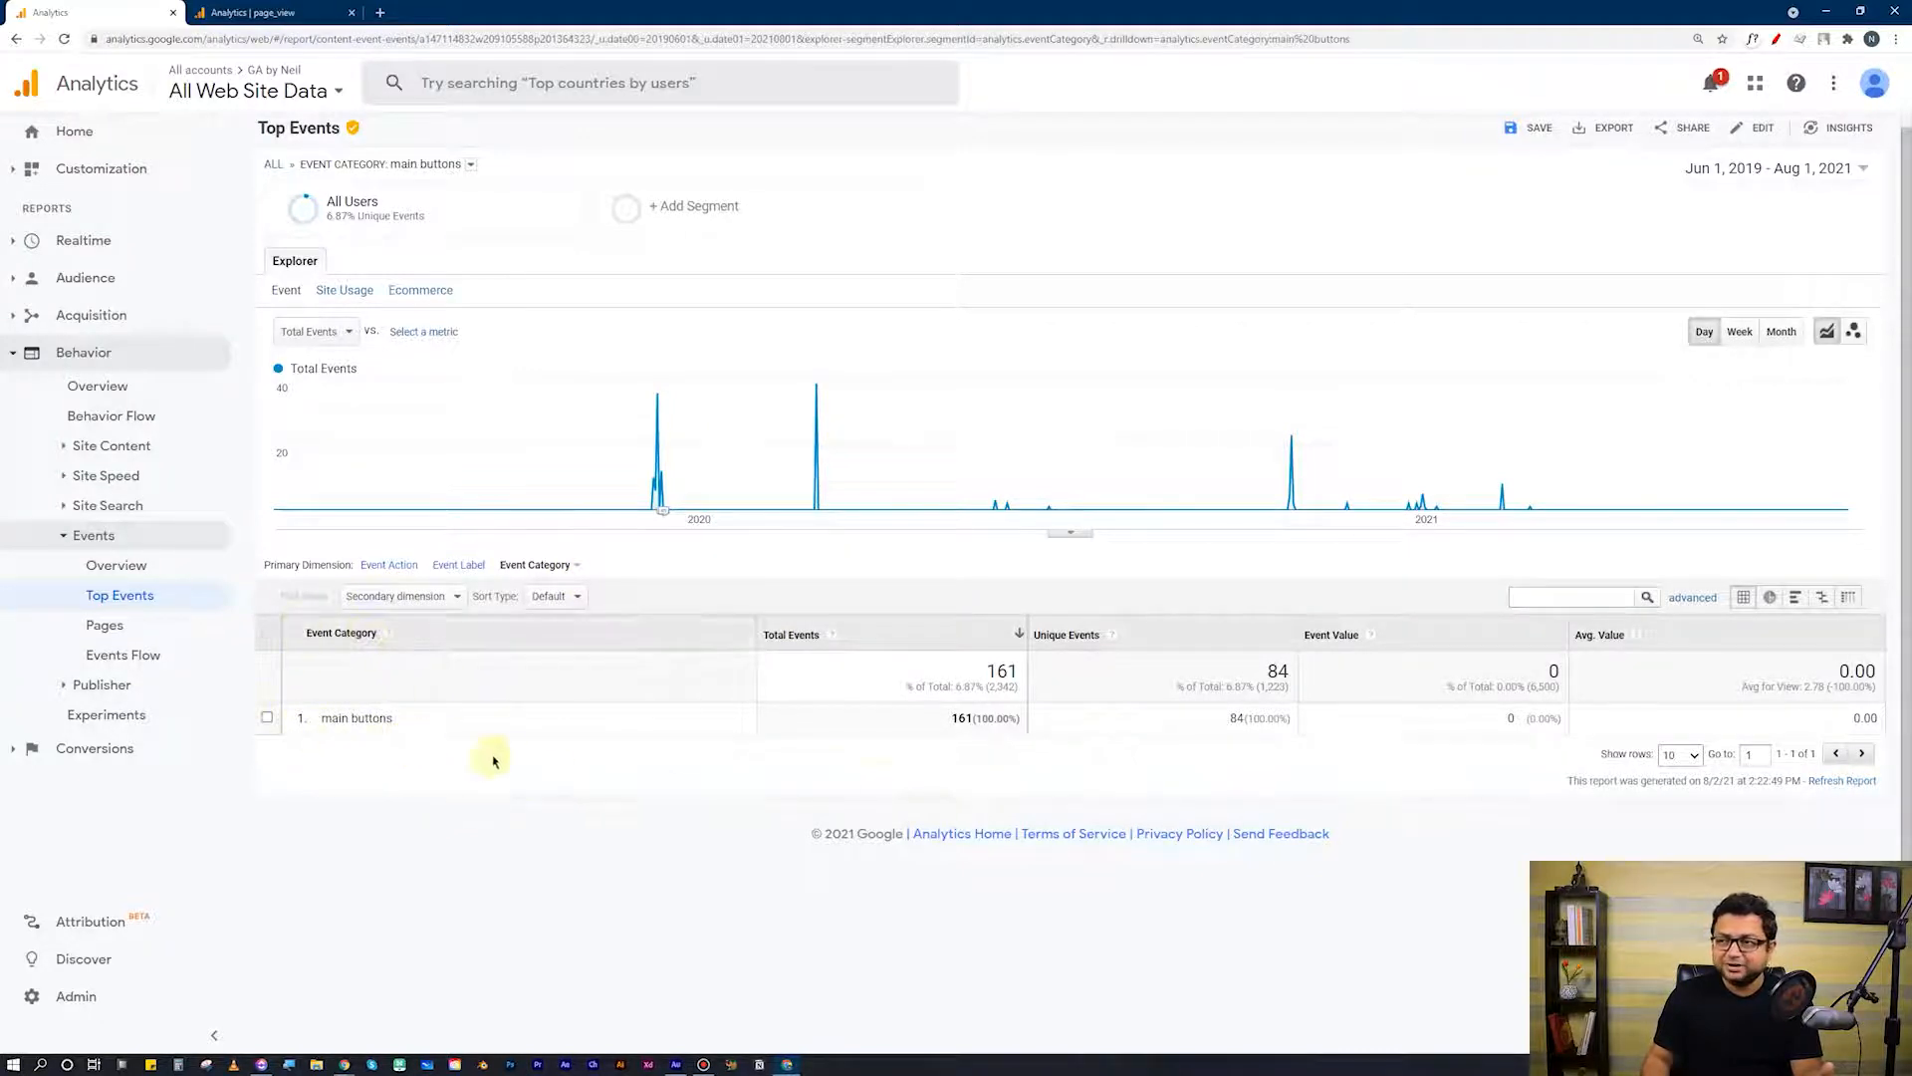
{"action": "left_click", "coordinate": [539, 565]}
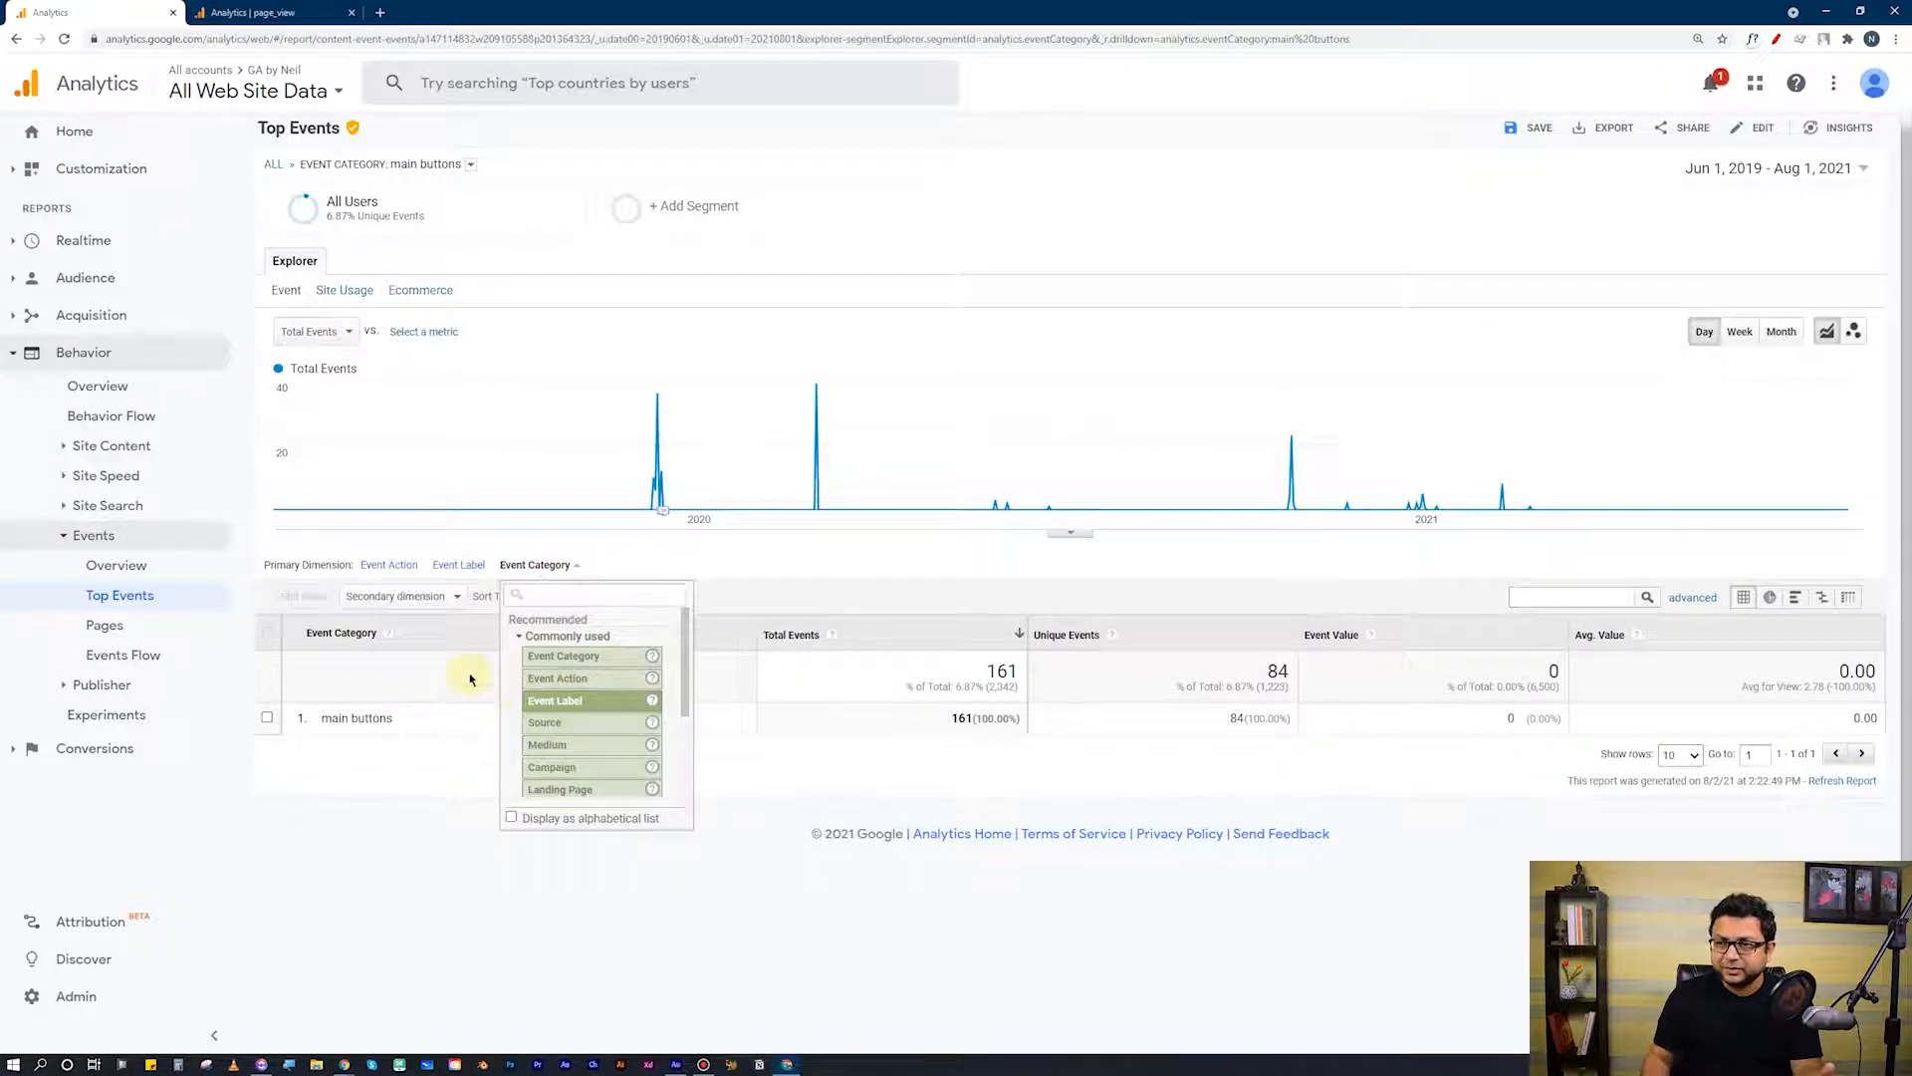
{"action": "left_click", "coordinate": [389, 565]}
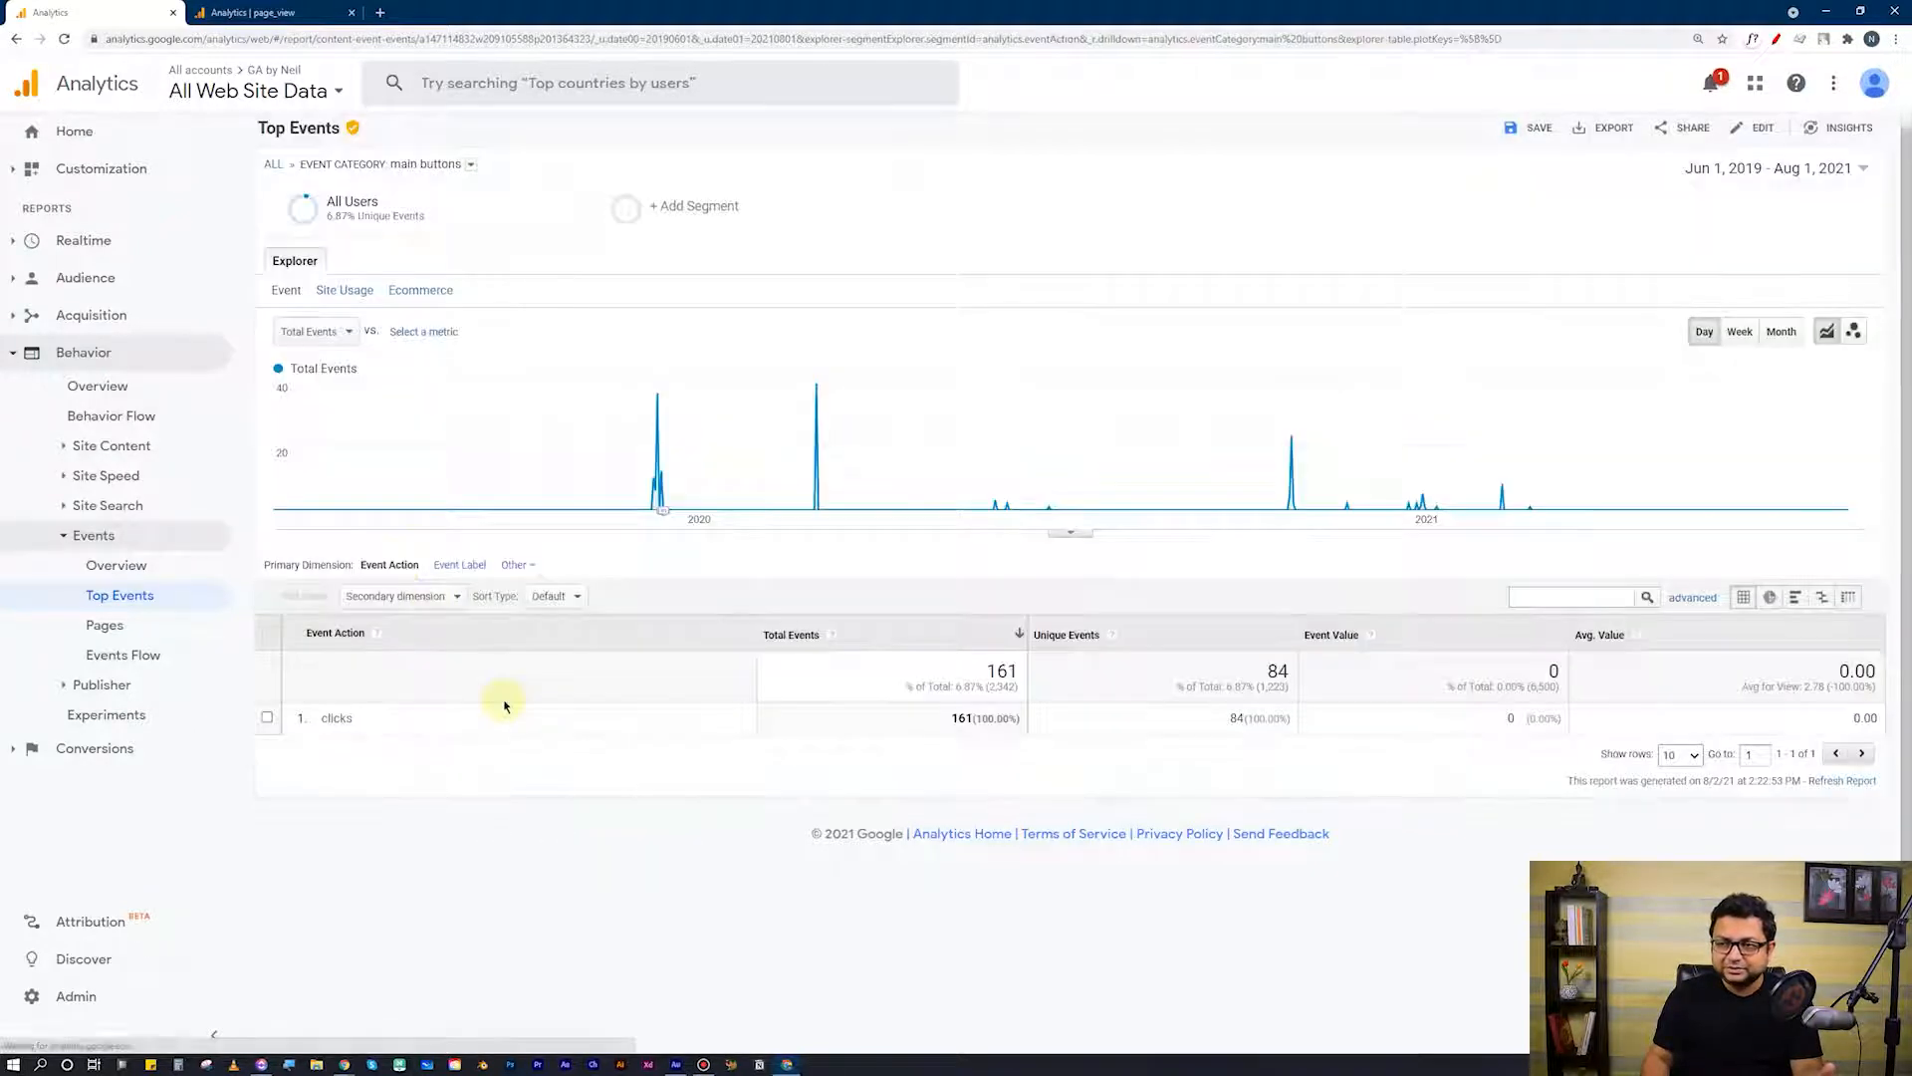
{"action": "left_click", "coordinate": [459, 565]}
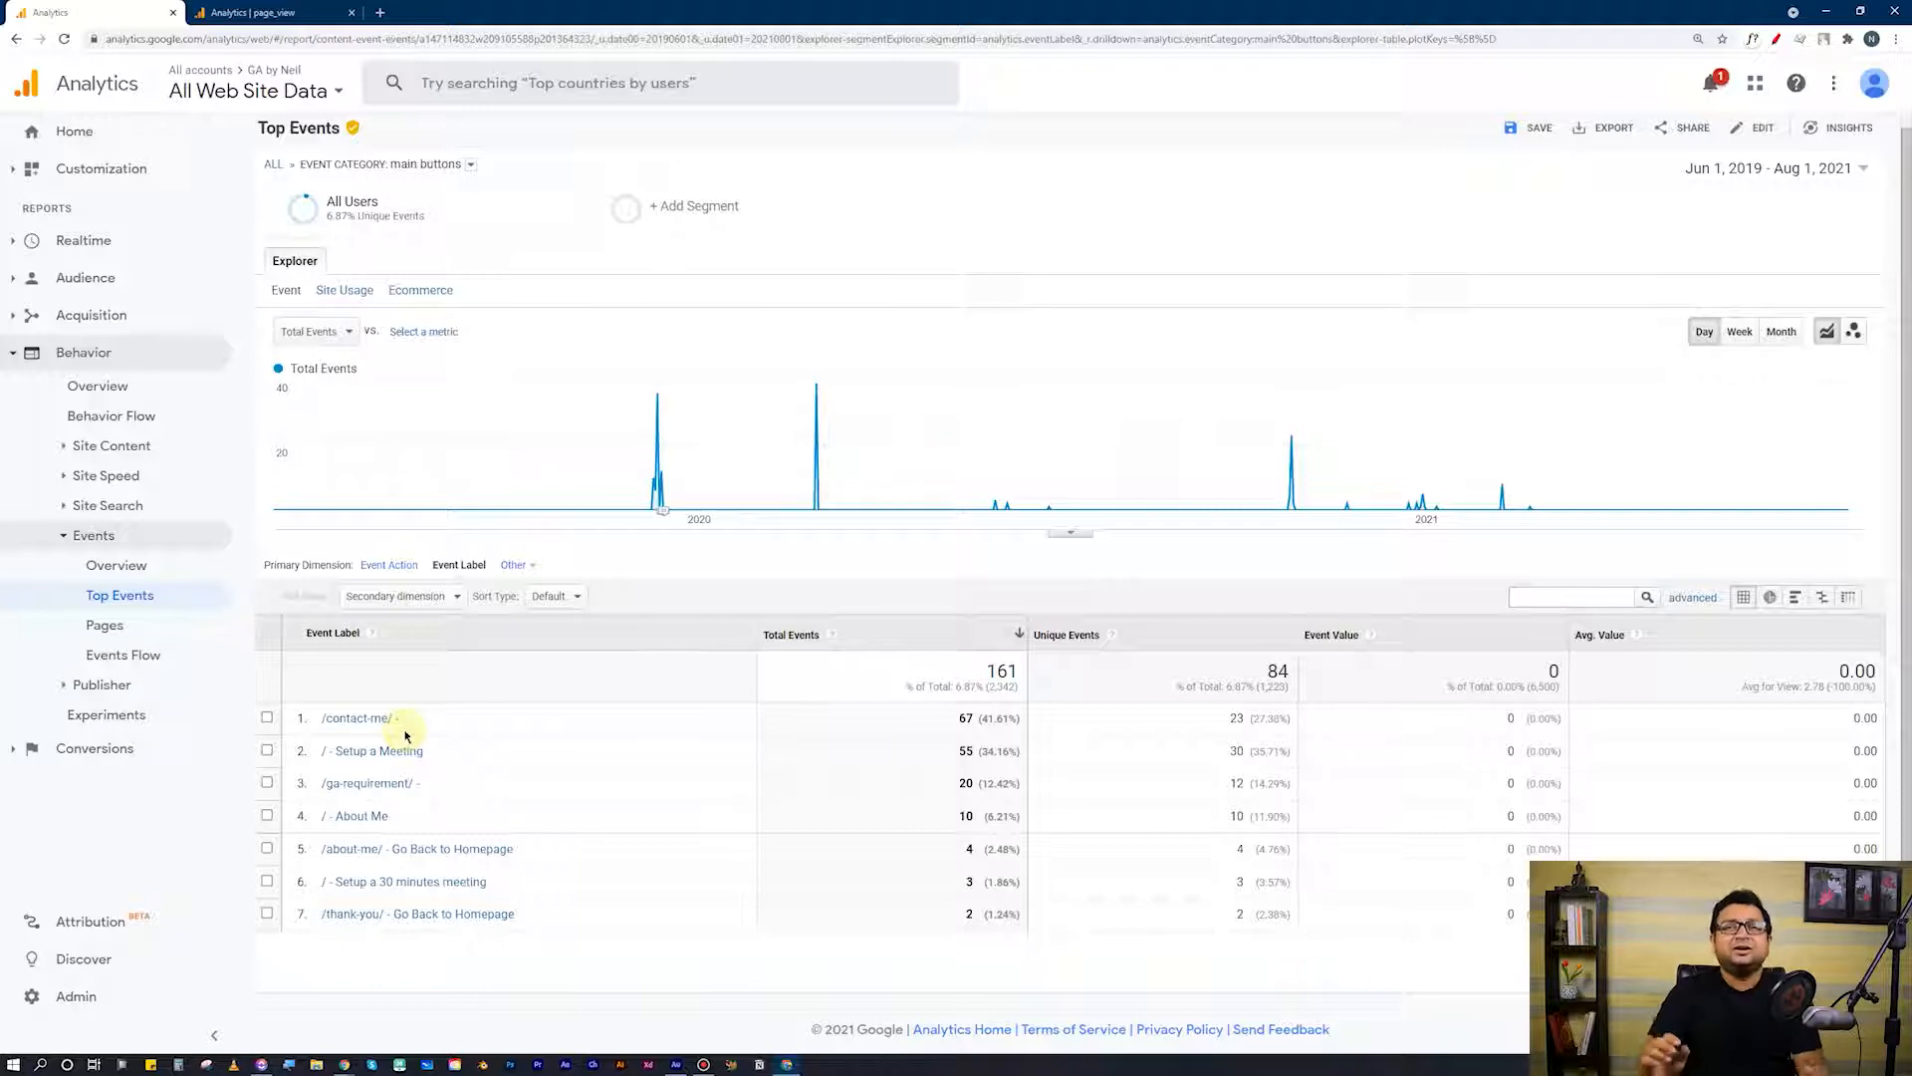
Switch to the GA4 page_view report and examine its page title, location, referrer, session content and session keyword parameter cards.
{"action": "left_click", "coordinate": [249, 12]}
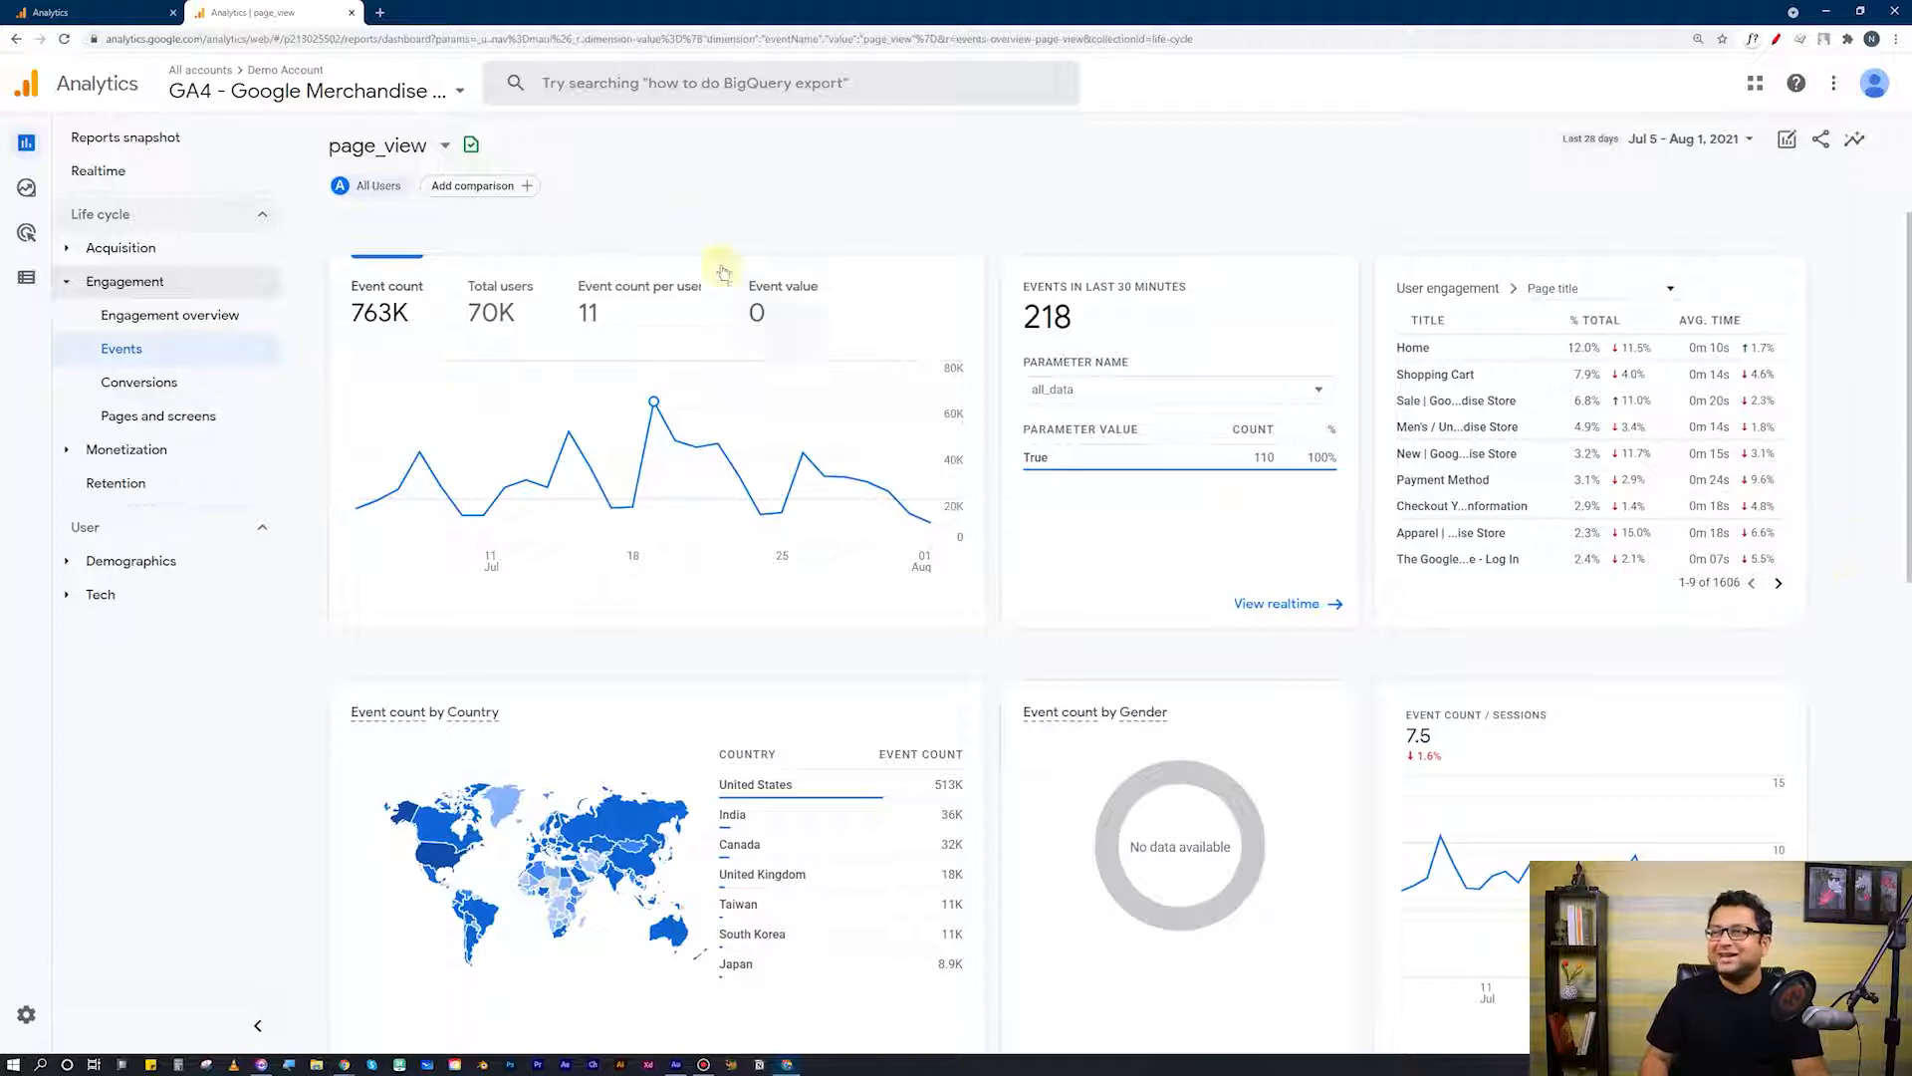
{"action": "scroll", "coordinate": [496, 346], "scroll_direction": "down", "scroll_amount": 3}
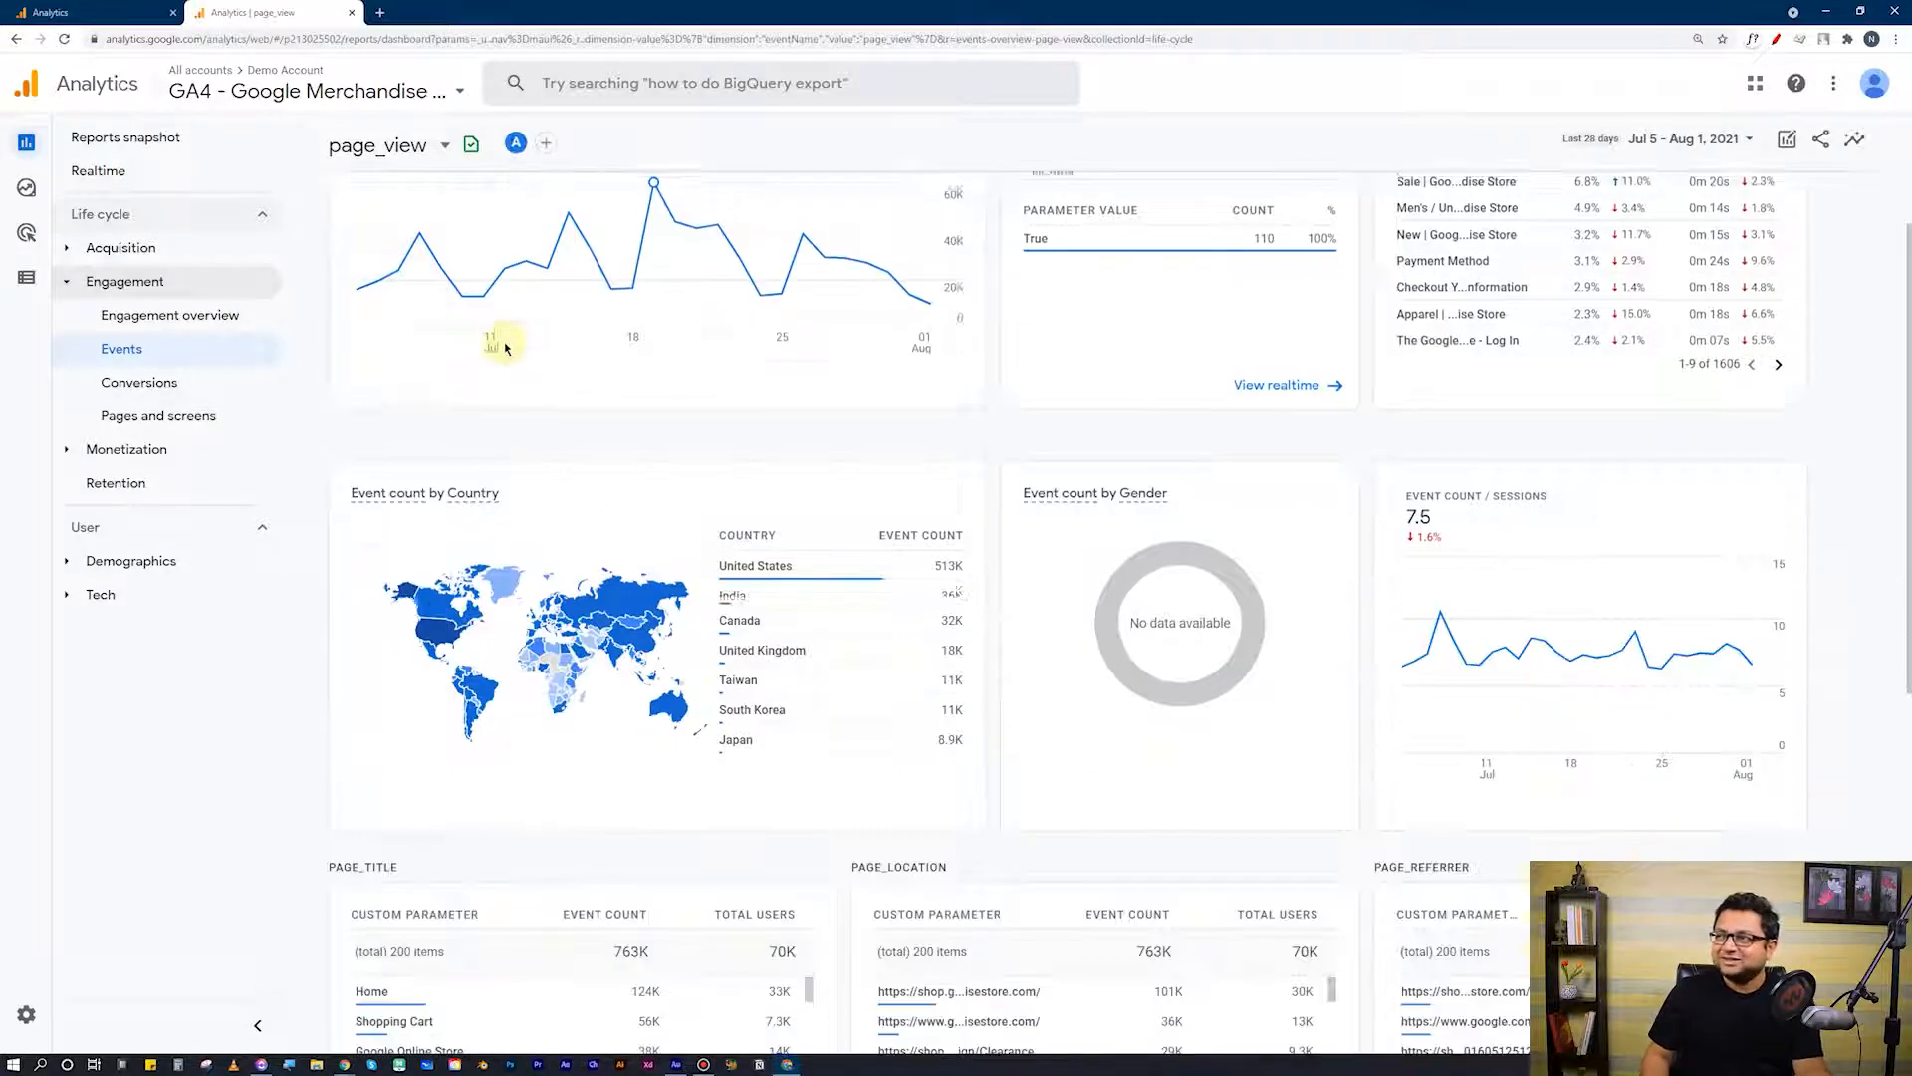
{"action": "scroll", "coordinate": [930, 414], "scroll_direction": "up", "scroll_amount": 3}
{"action": "scroll", "coordinate": [934, 418], "scroll_direction": "down", "scroll_amount": 6}
{"action": "scroll", "coordinate": [956, 424], "scroll_direction": "down", "scroll_amount": 2}
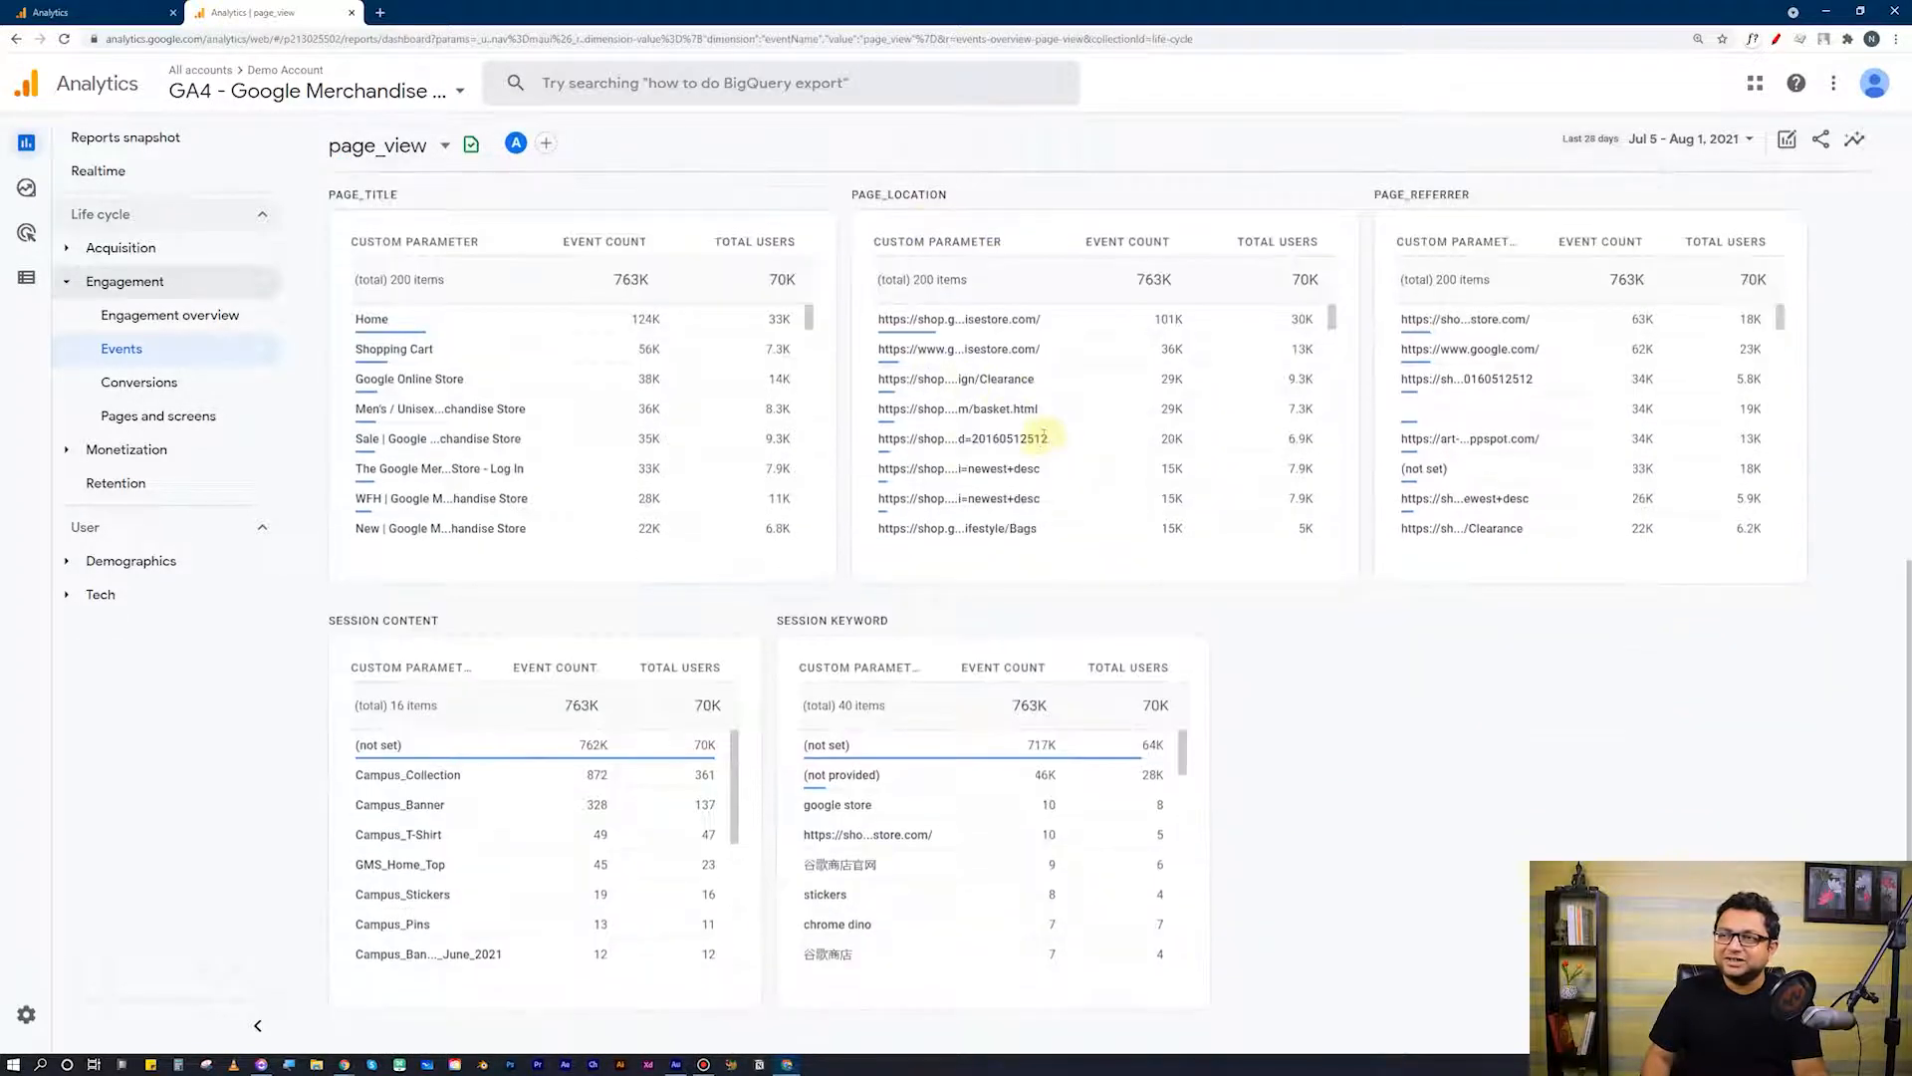
{"action": "scroll", "coordinate": [1031, 431], "scroll_direction": "up", "scroll_amount": 2}
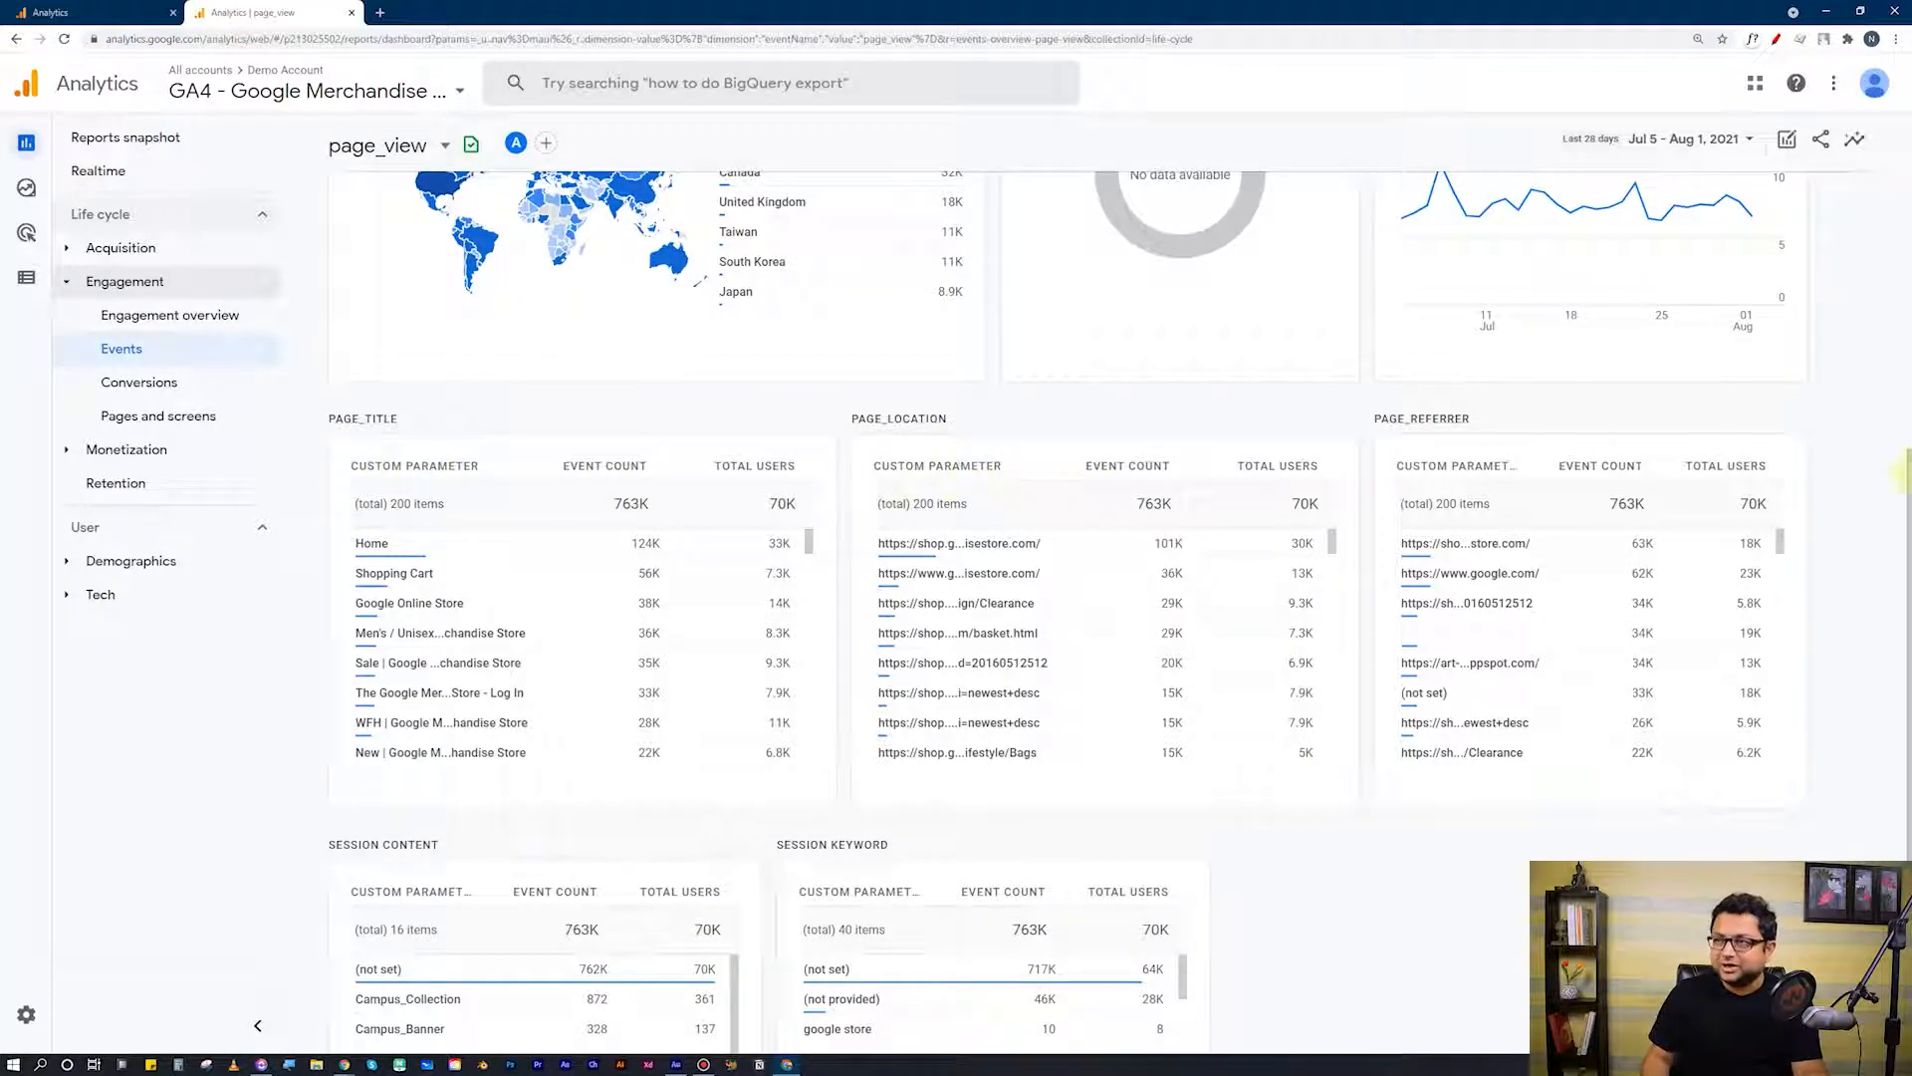
{"action": "scroll", "coordinate": [1143, 546], "scroll_direction": "down", "scroll_amount": 1}
{"action": "scroll", "coordinate": [1144, 546], "scroll_direction": "down", "scroll_amount": 2}
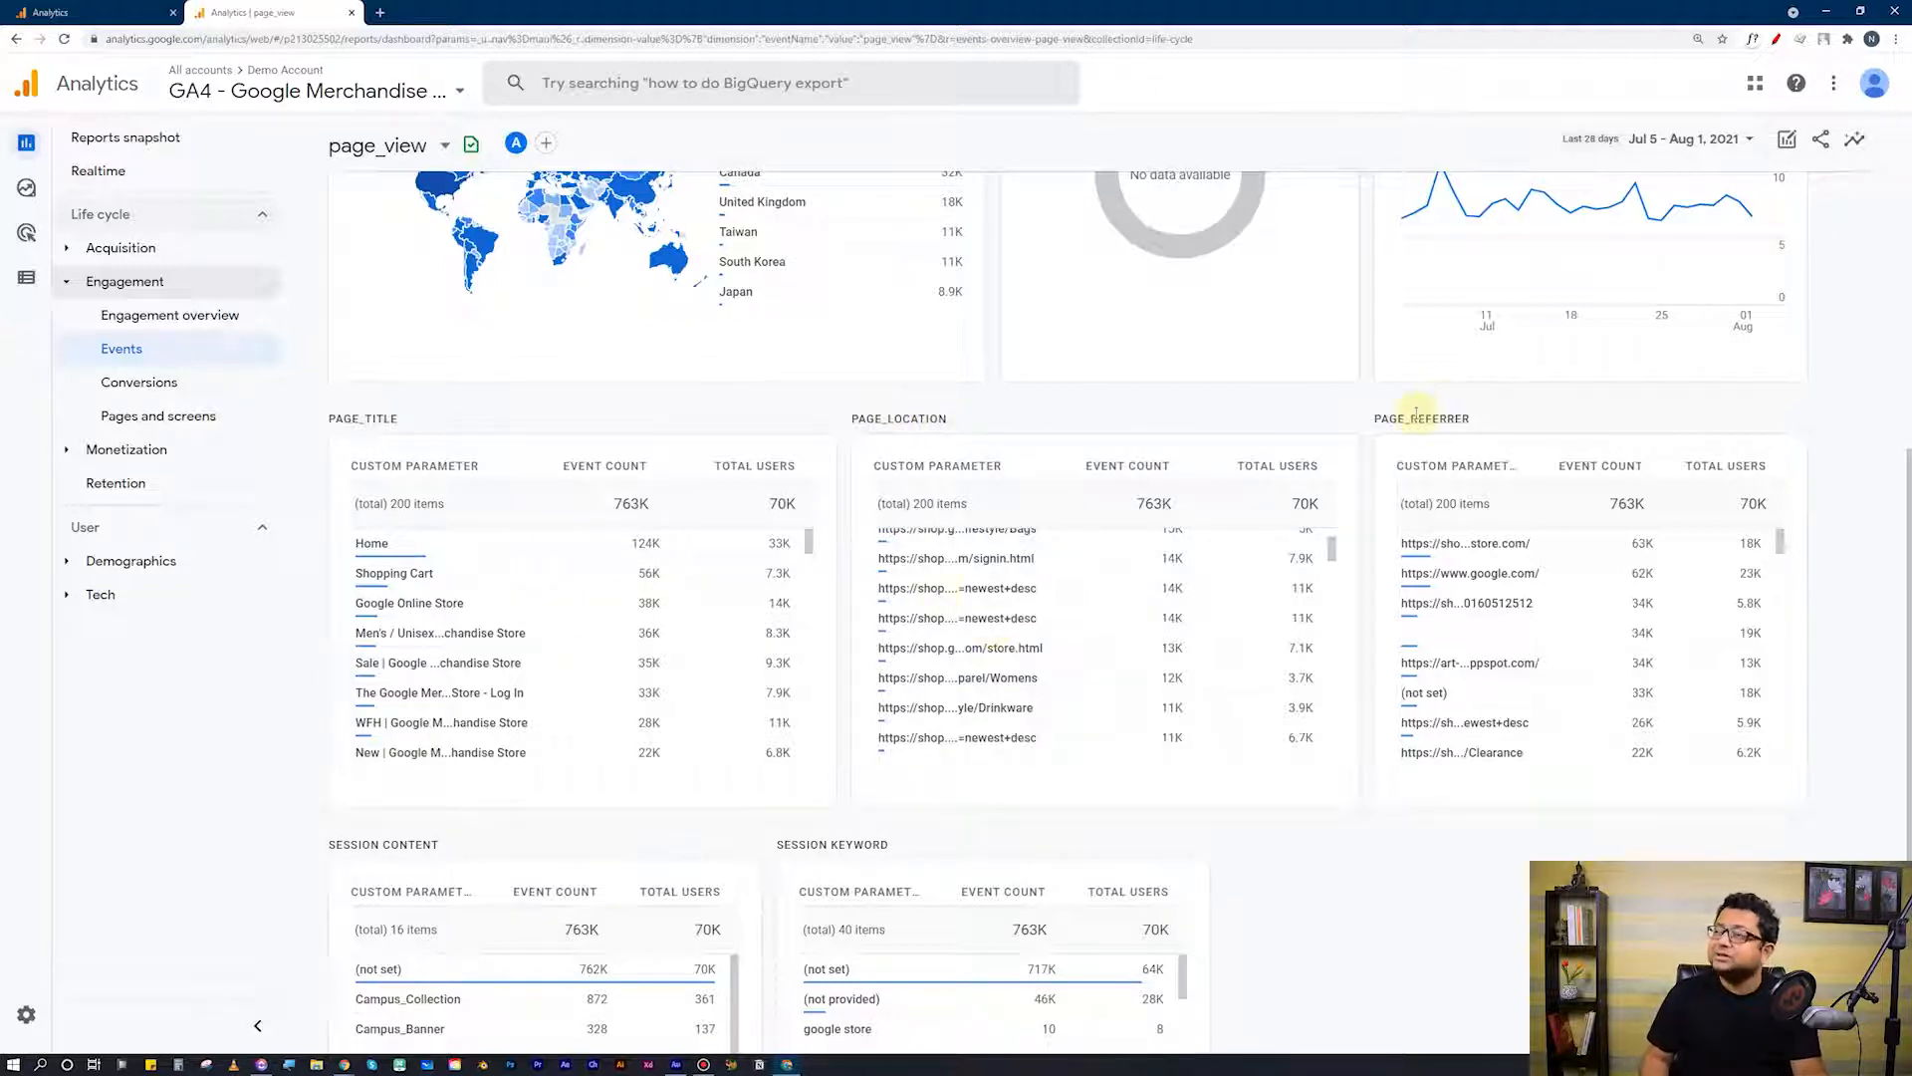
{"action": "scroll", "coordinate": [602, 555], "scroll_direction": "down", "scroll_amount": 3}
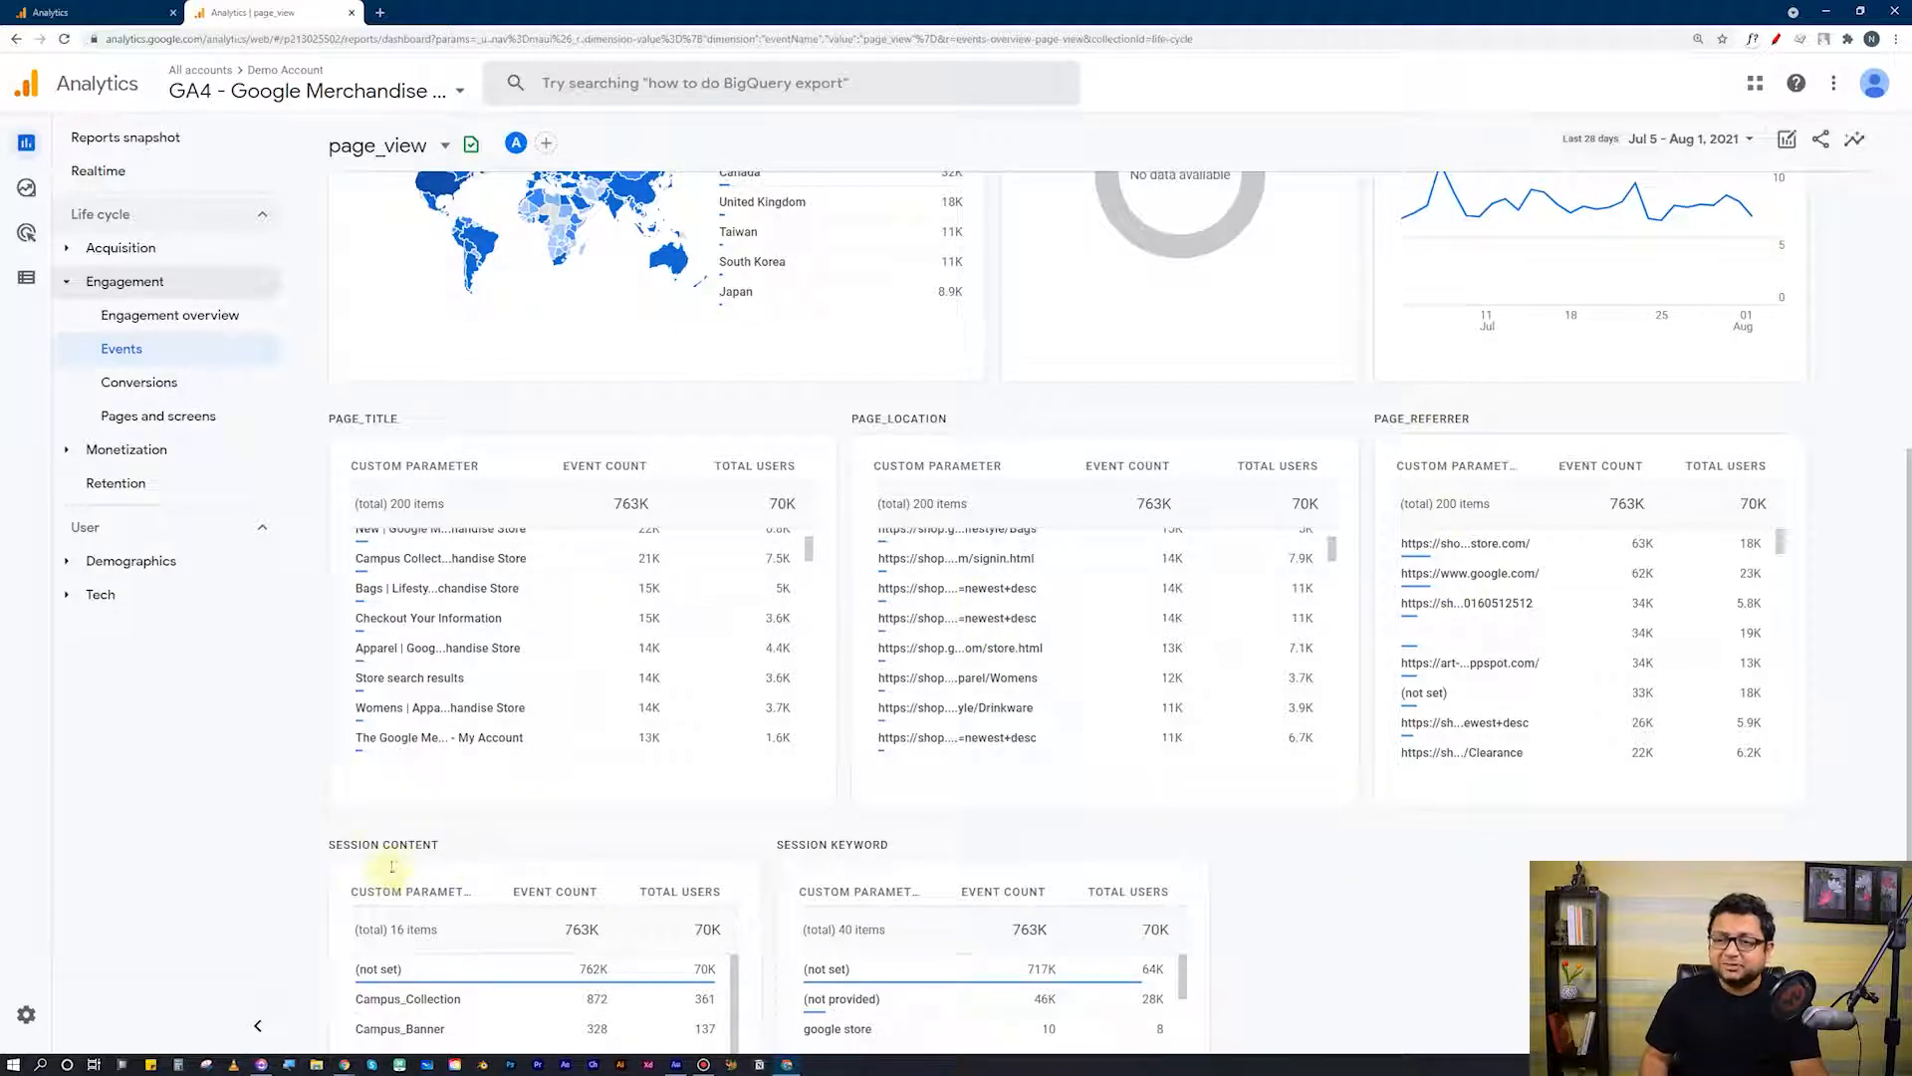
{"action": "scroll", "coordinate": [393, 876], "scroll_direction": "down", "scroll_amount": 2}
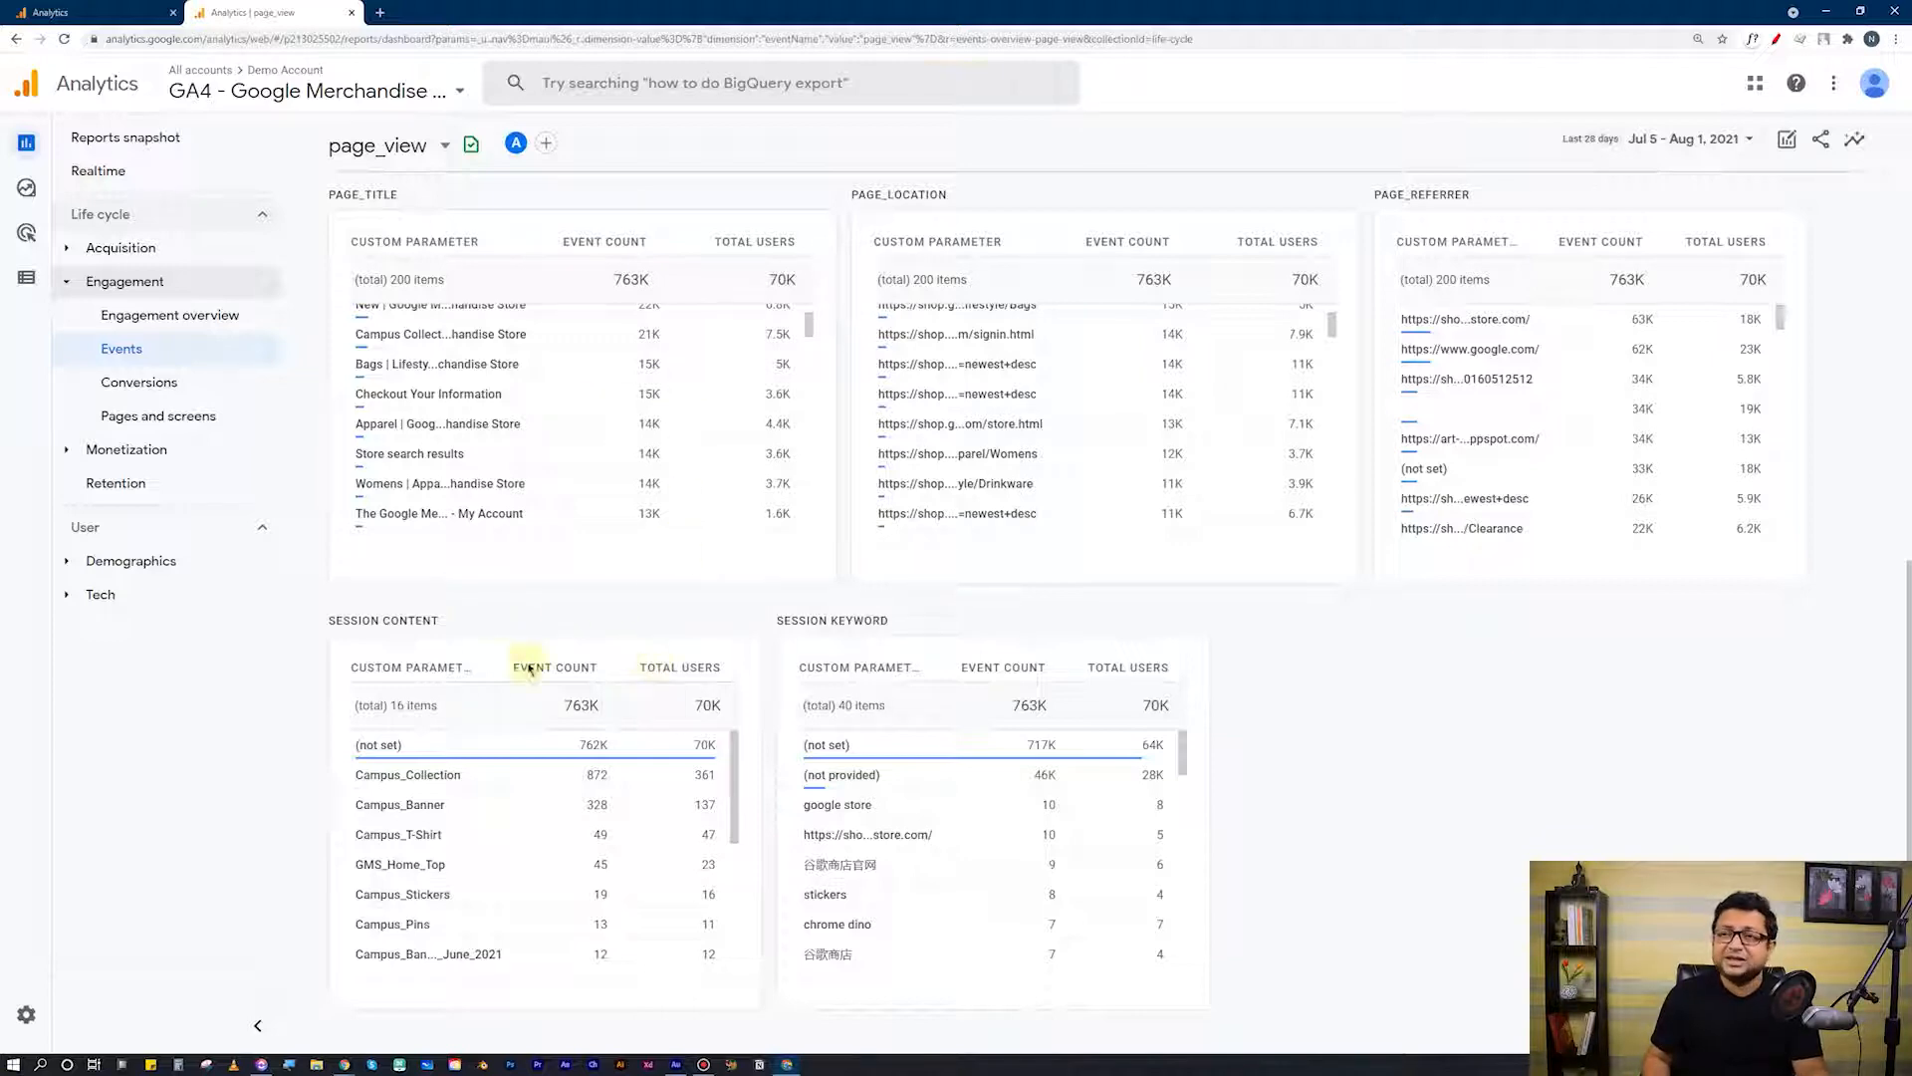
Switch to the browser window with Google Tag Manager and open tryshop.neel.live in a new tab.
{"action": "left_click", "coordinate": [793, 1061]}
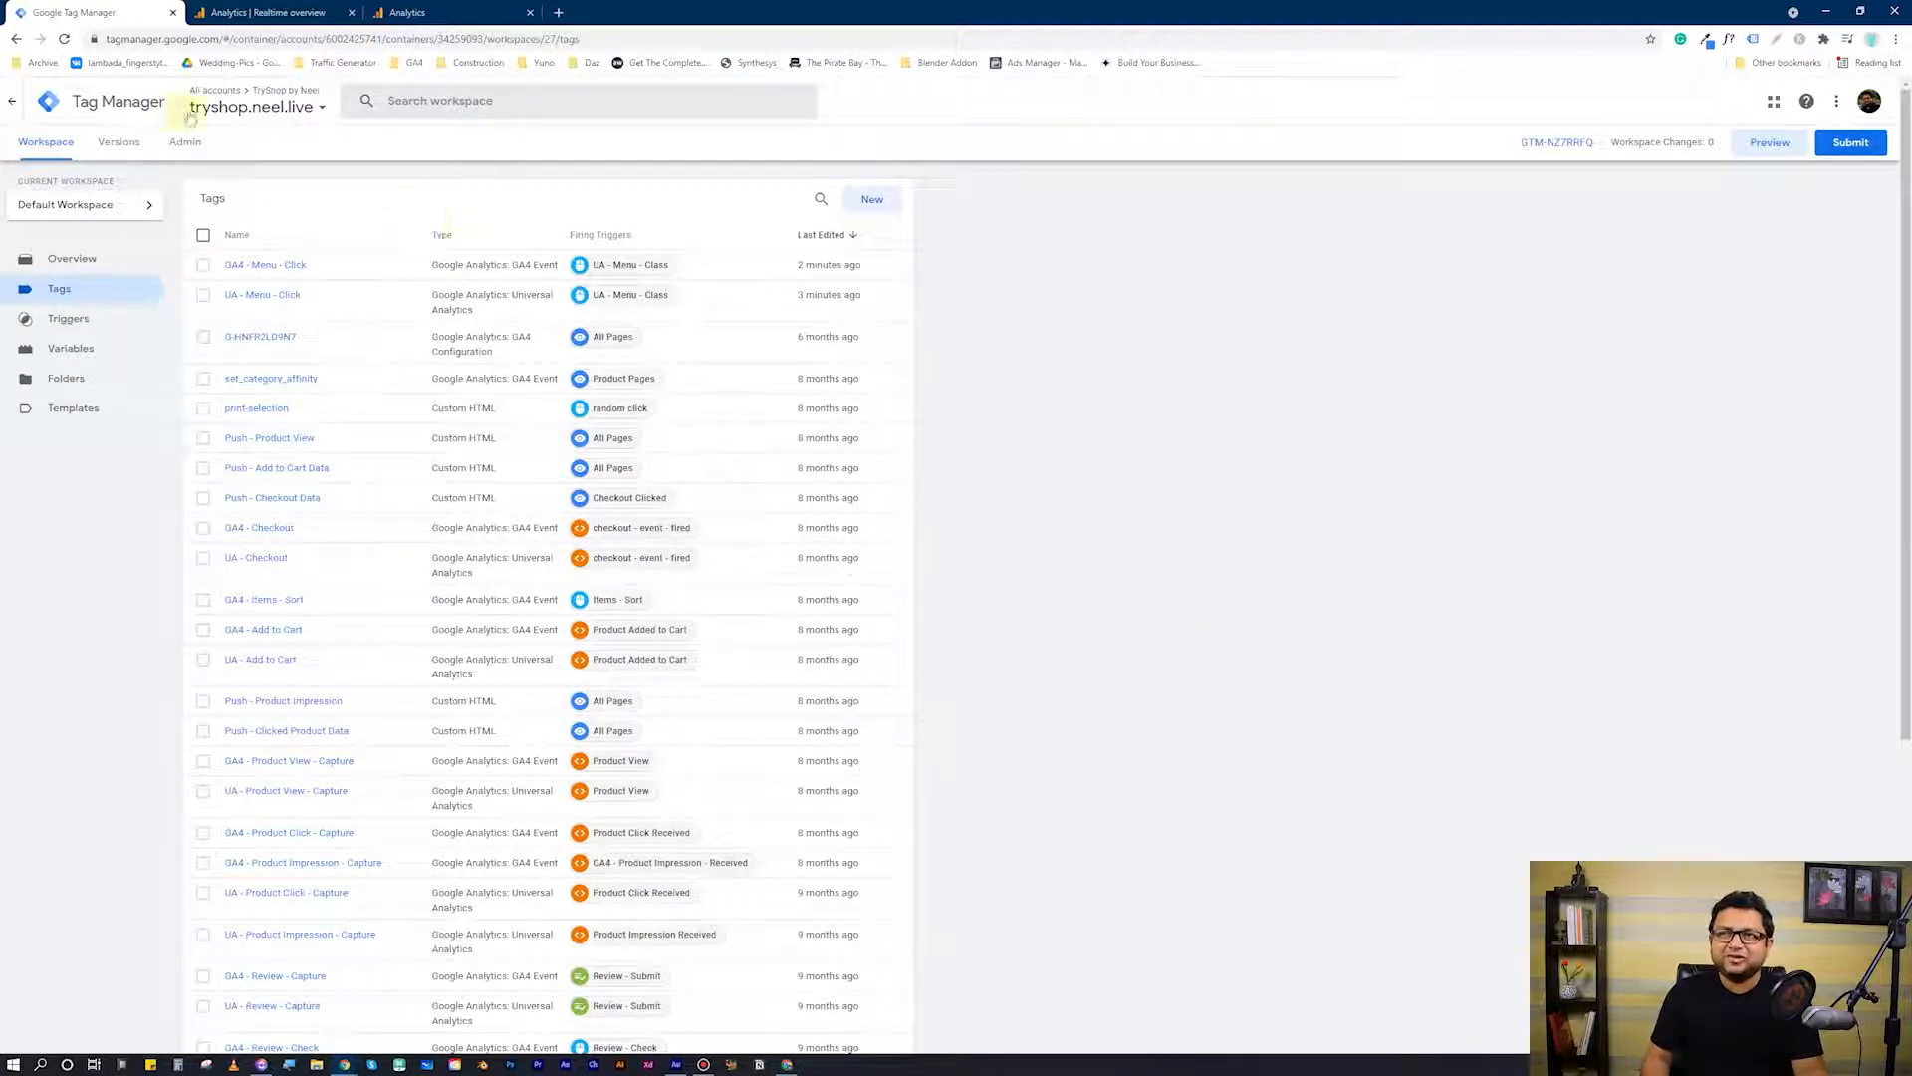
{"action": "left_click", "coordinate": [560, 12]}
{"action": "type", "text": "tryshop.neel.live"}
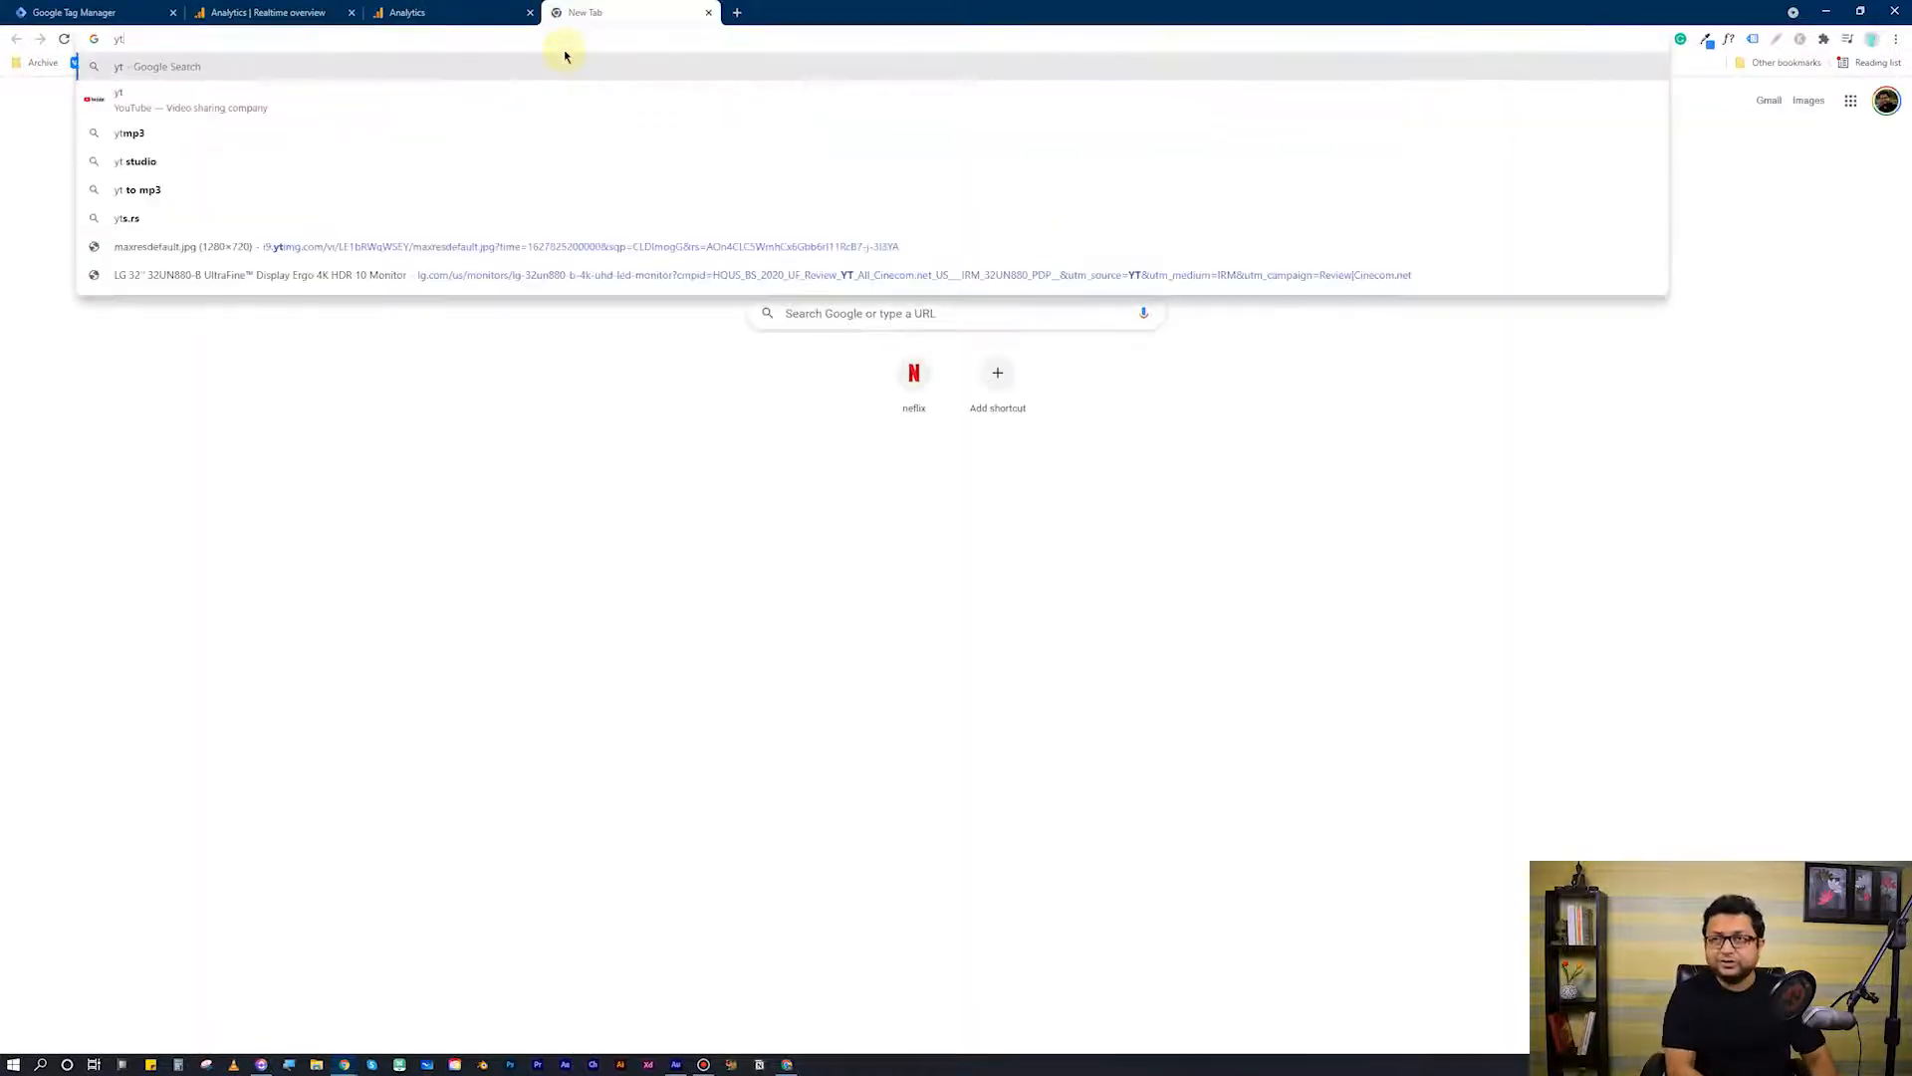
{"action": "key", "text": "Return"}
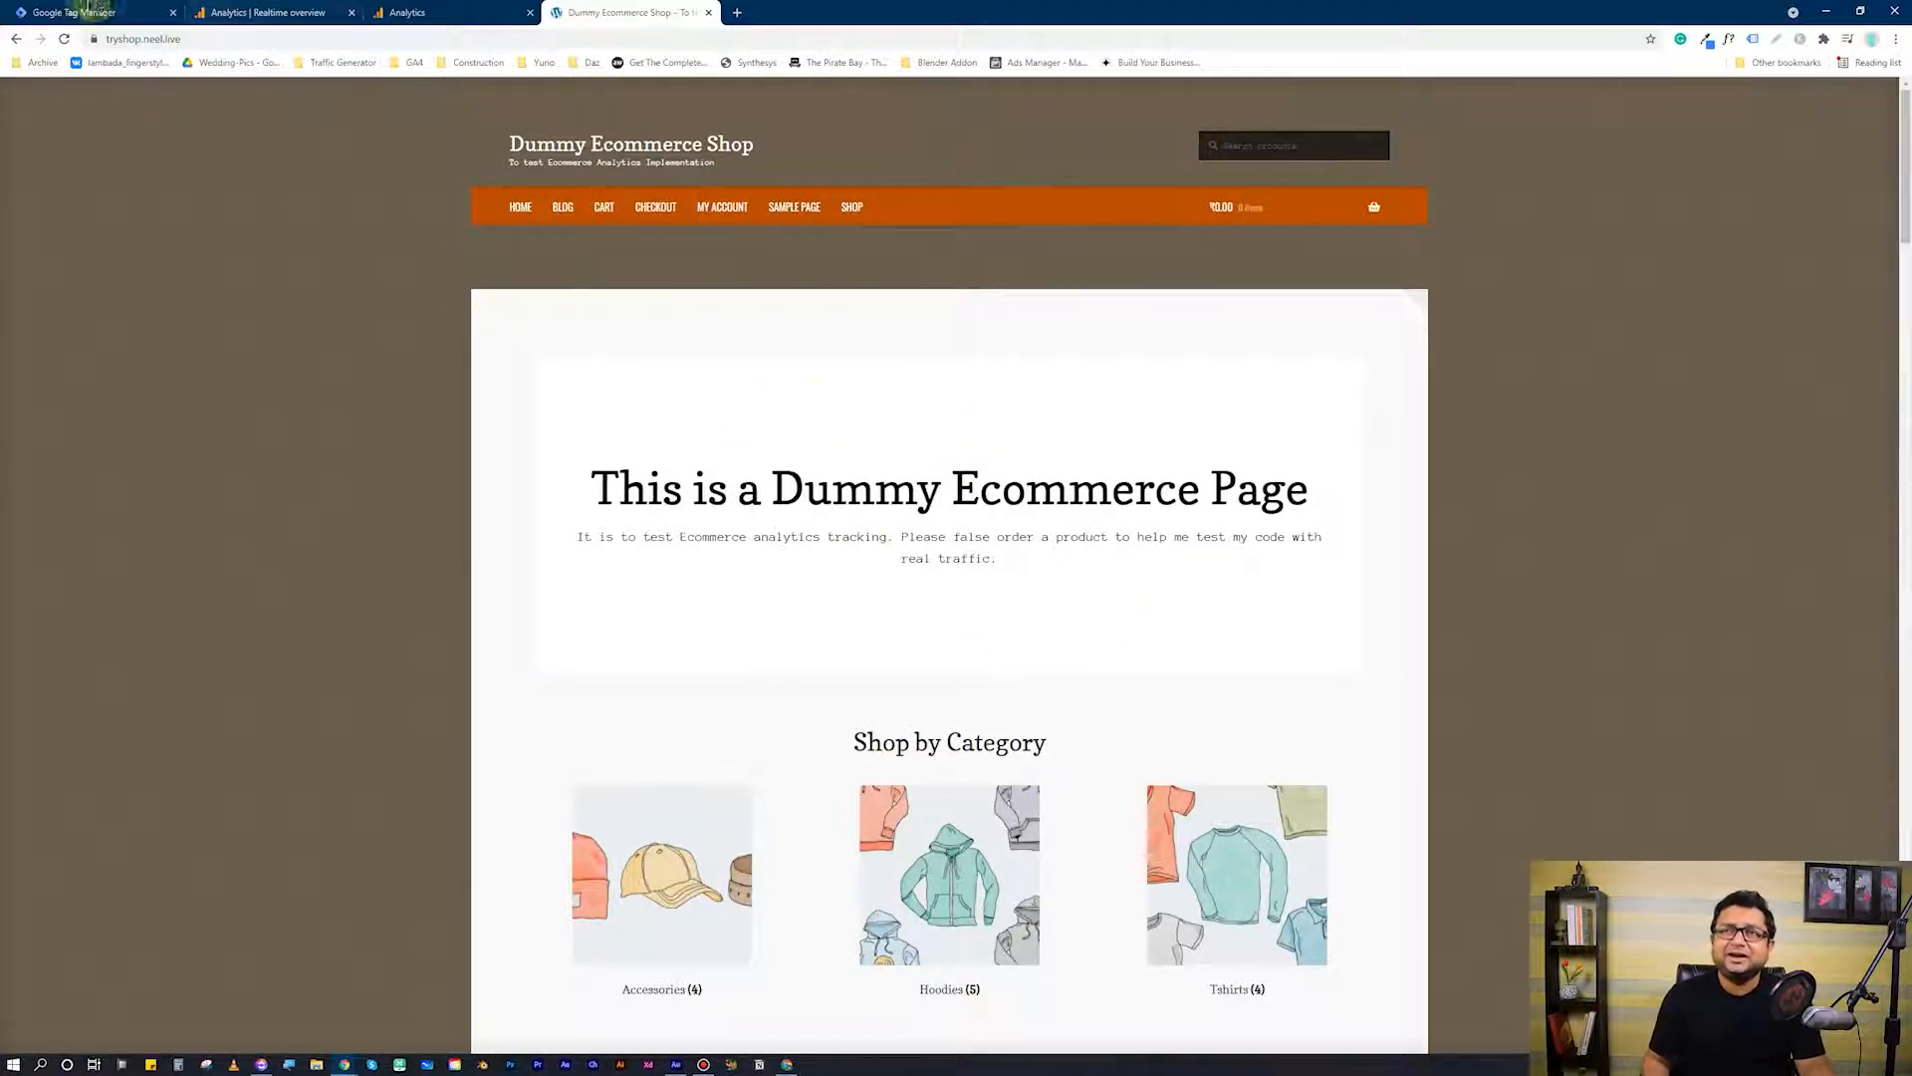
Compare the menu click tags in the Tag Manager container with the shop site's navigation menu.
{"action": "left_click", "coordinate": [89, 12]}
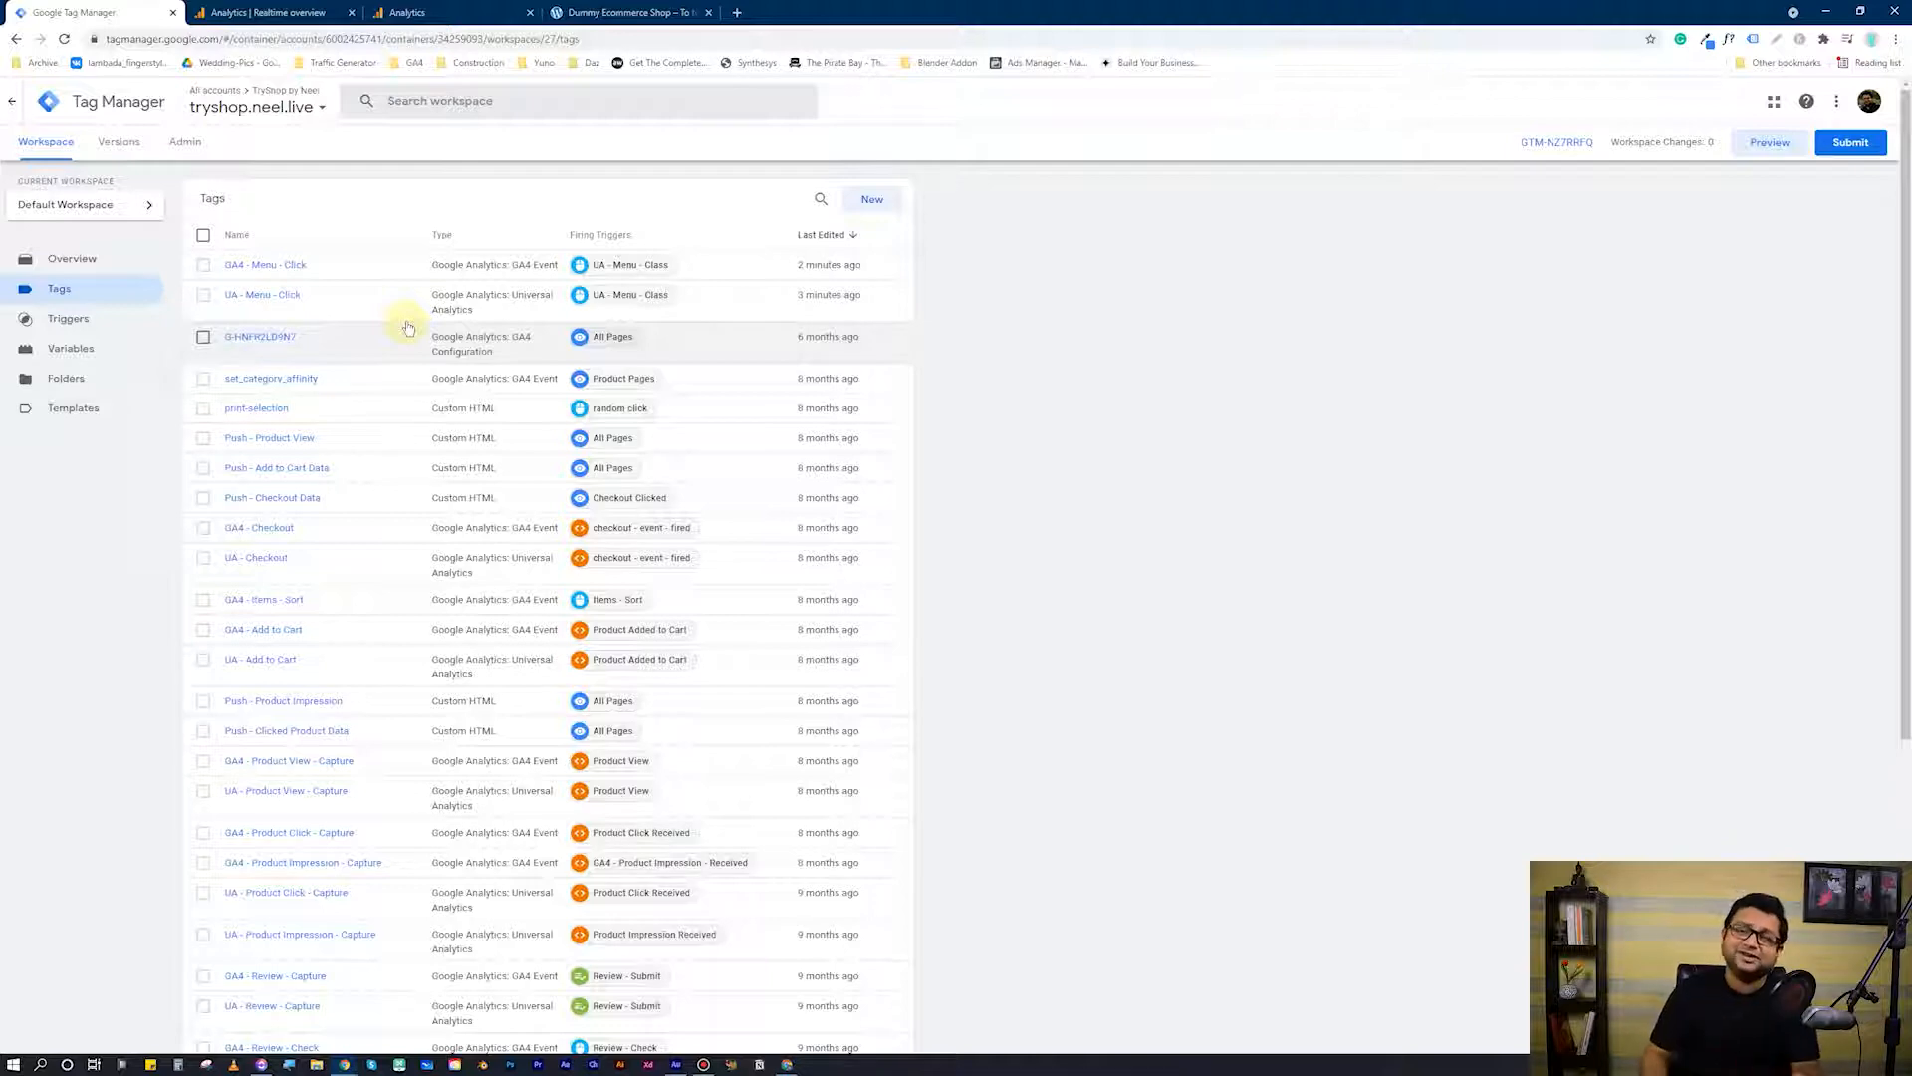
{"action": "left_click", "coordinate": [622, 12]}
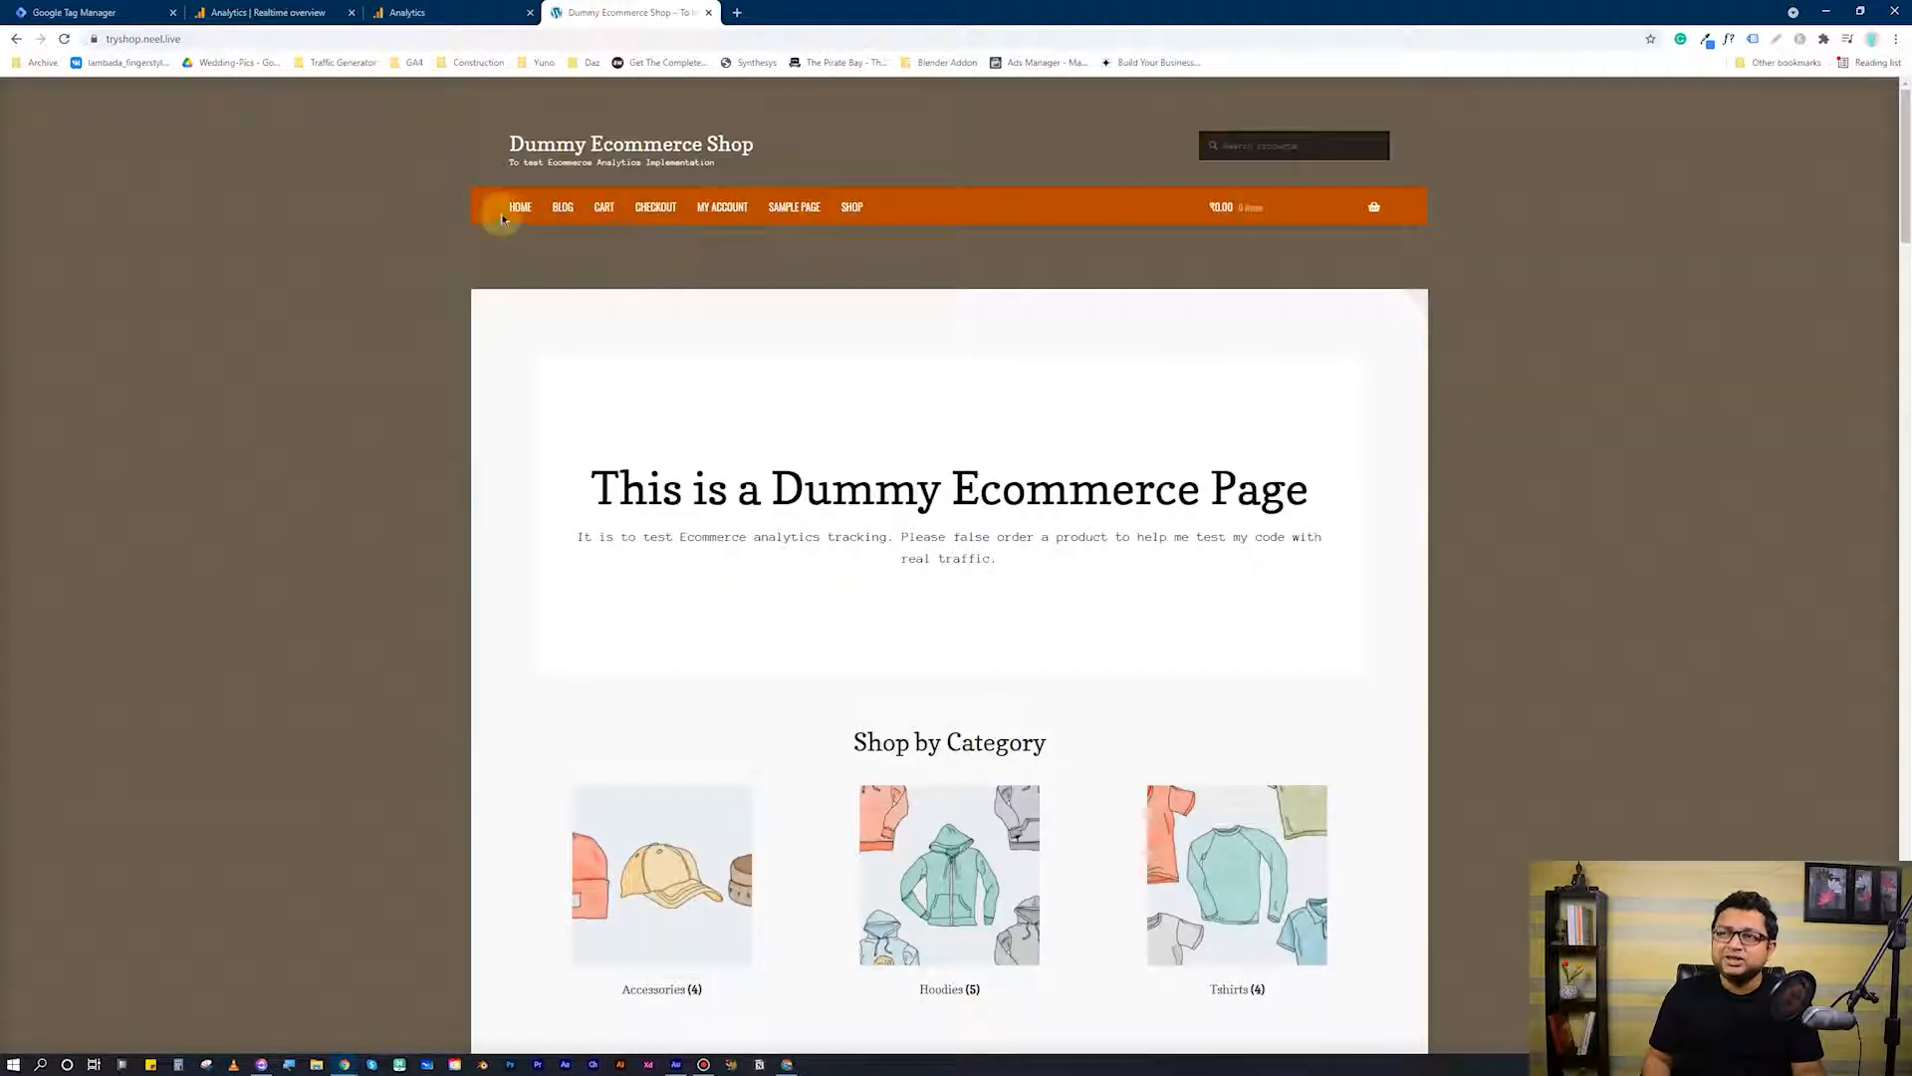
{"action": "left_click", "coordinate": [50, 7]}
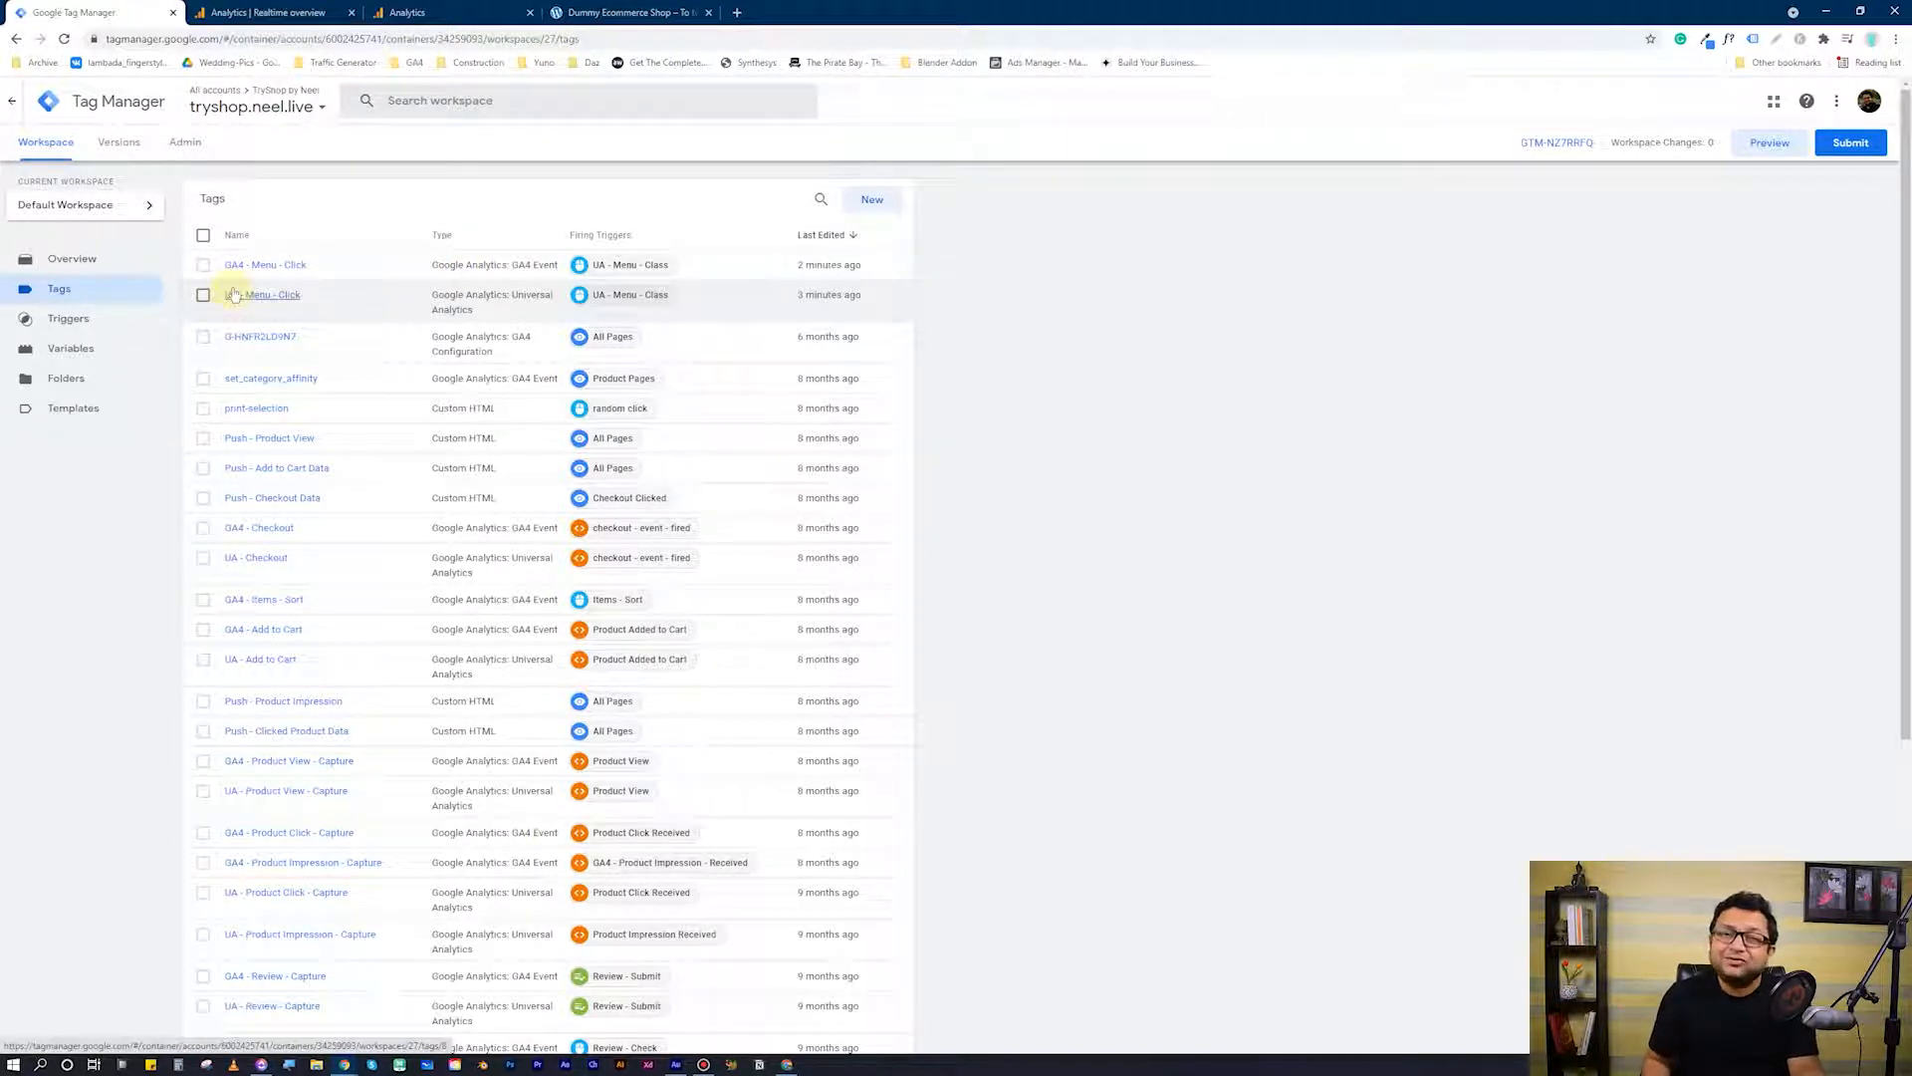
{"action": "left_click", "coordinate": [637, 12]}
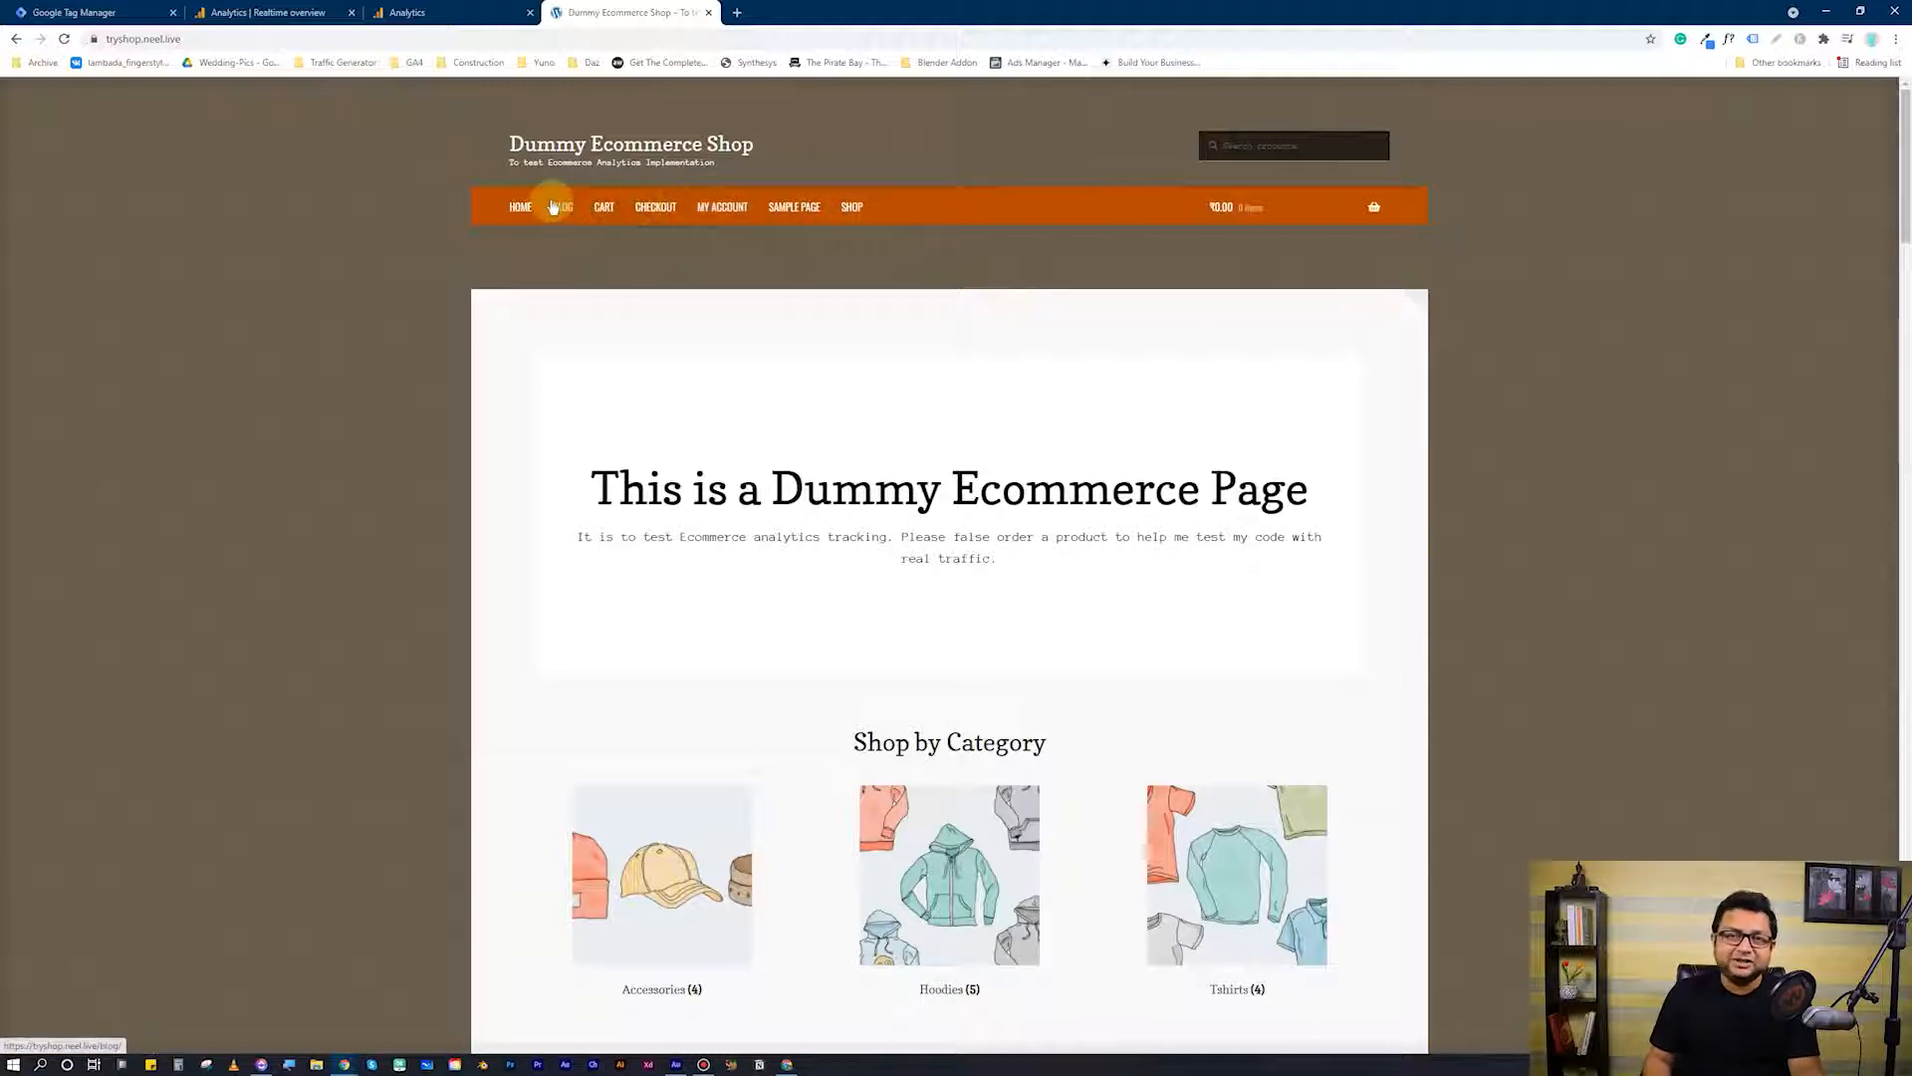
{"action": "left_click", "coordinate": [178, 8]}
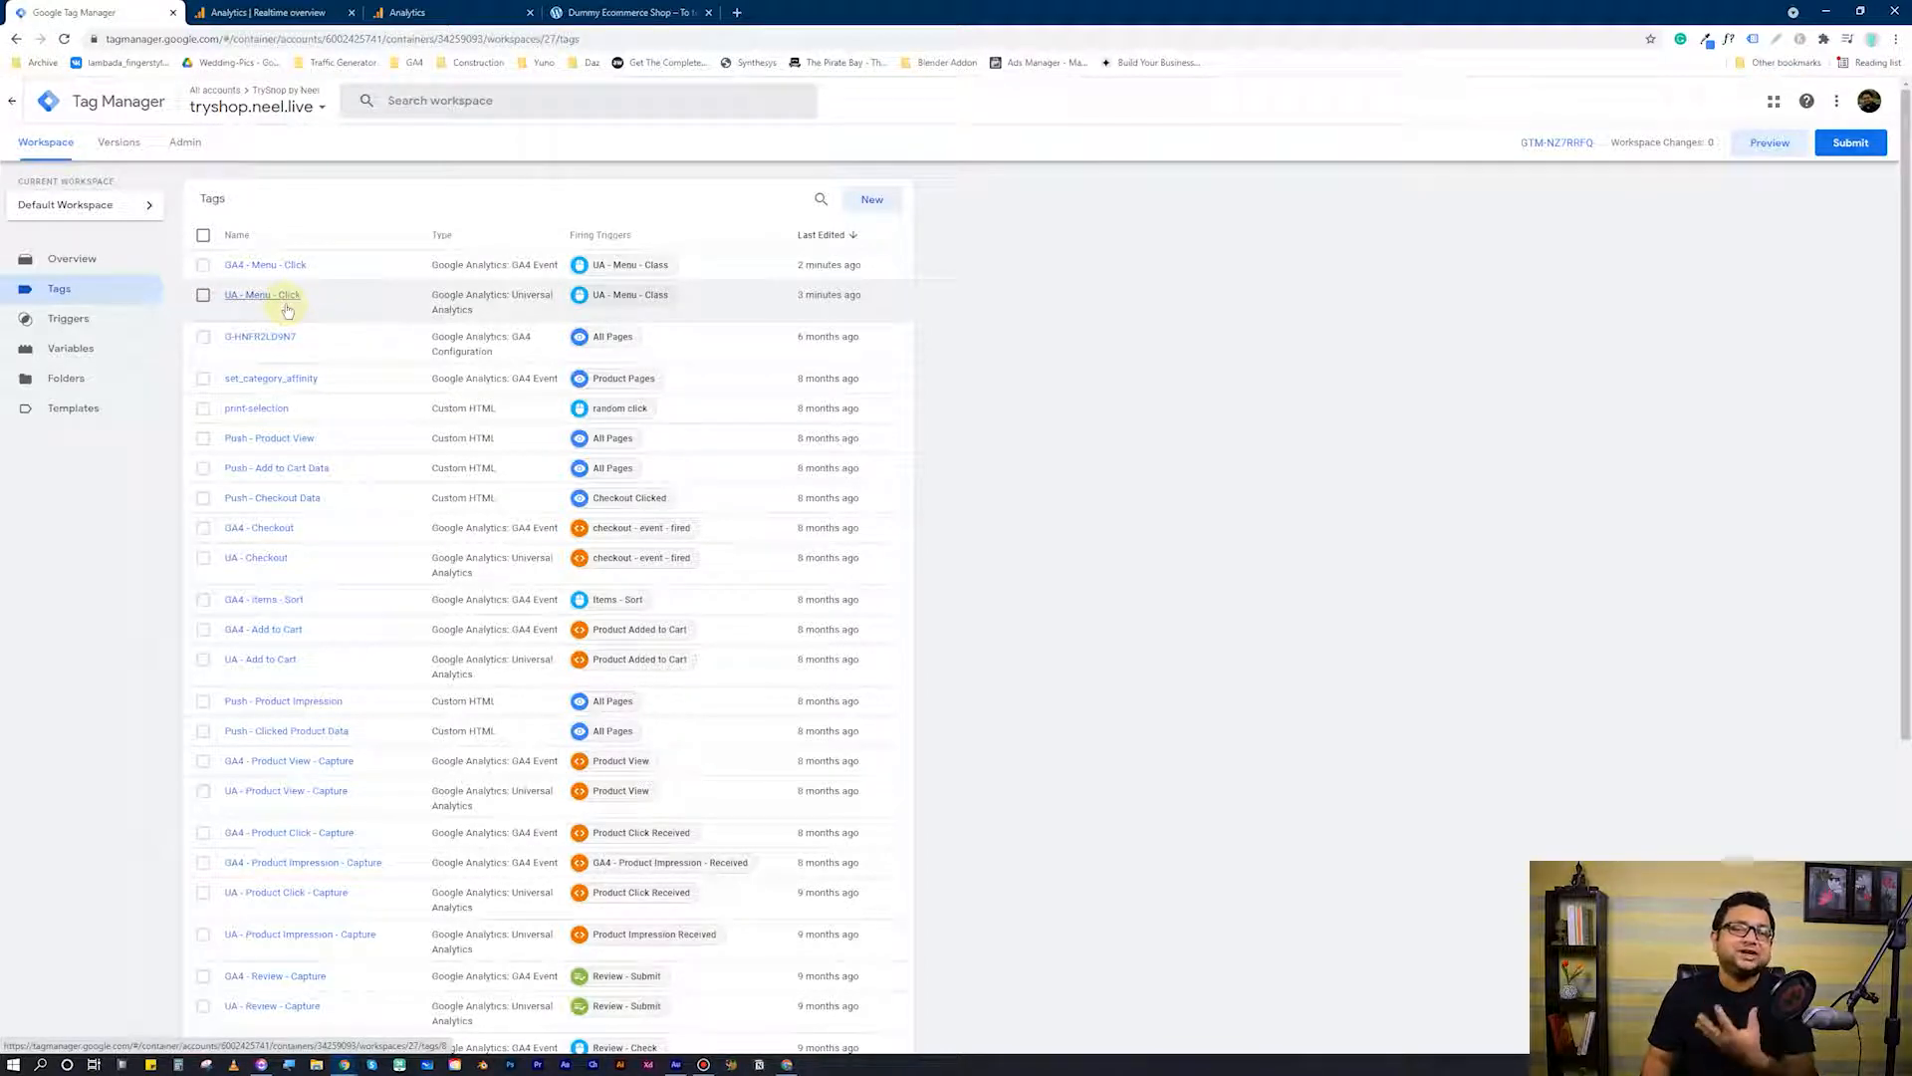
Review the GA4 Realtime overview and the Universal Analytics realtime Events report, then return to the Tag Manager tags list.
{"action": "left_click", "coordinate": [329, 12]}
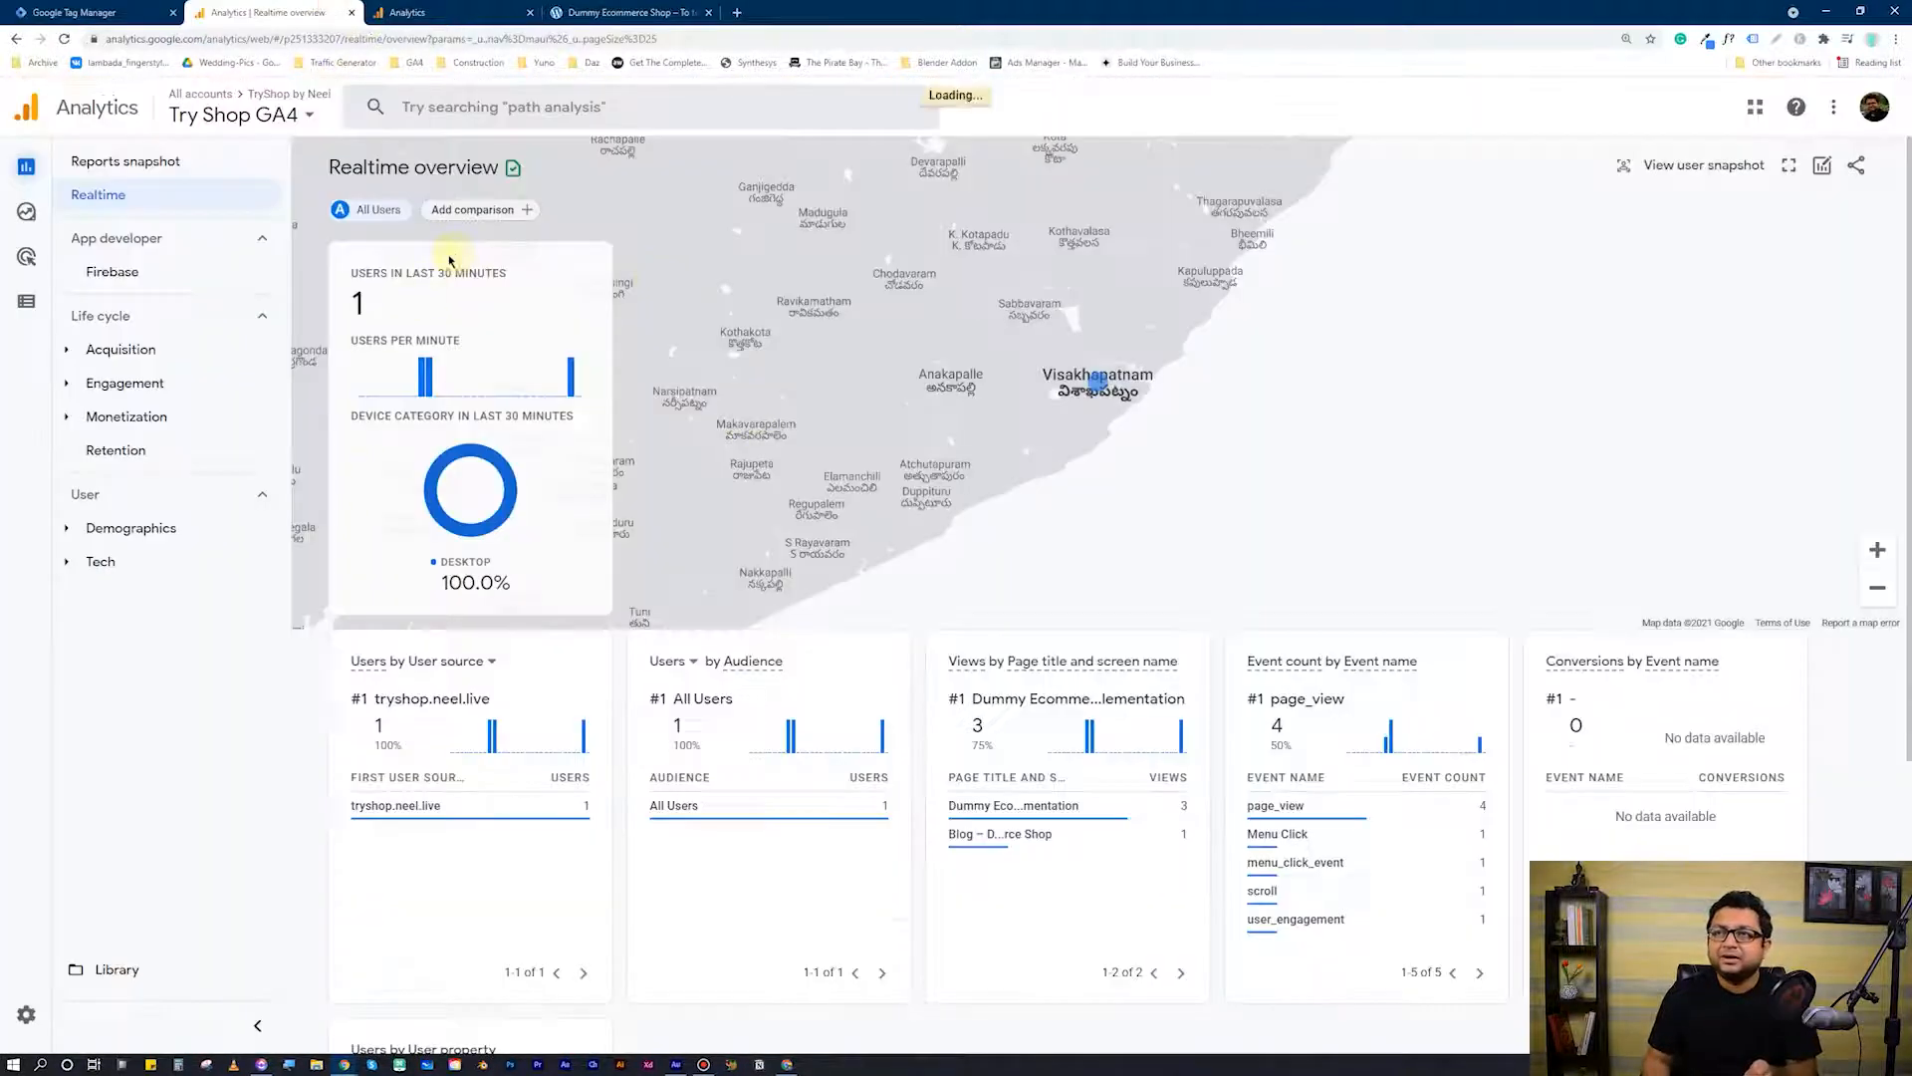
{"action": "left_click", "coordinate": [399, 12]}
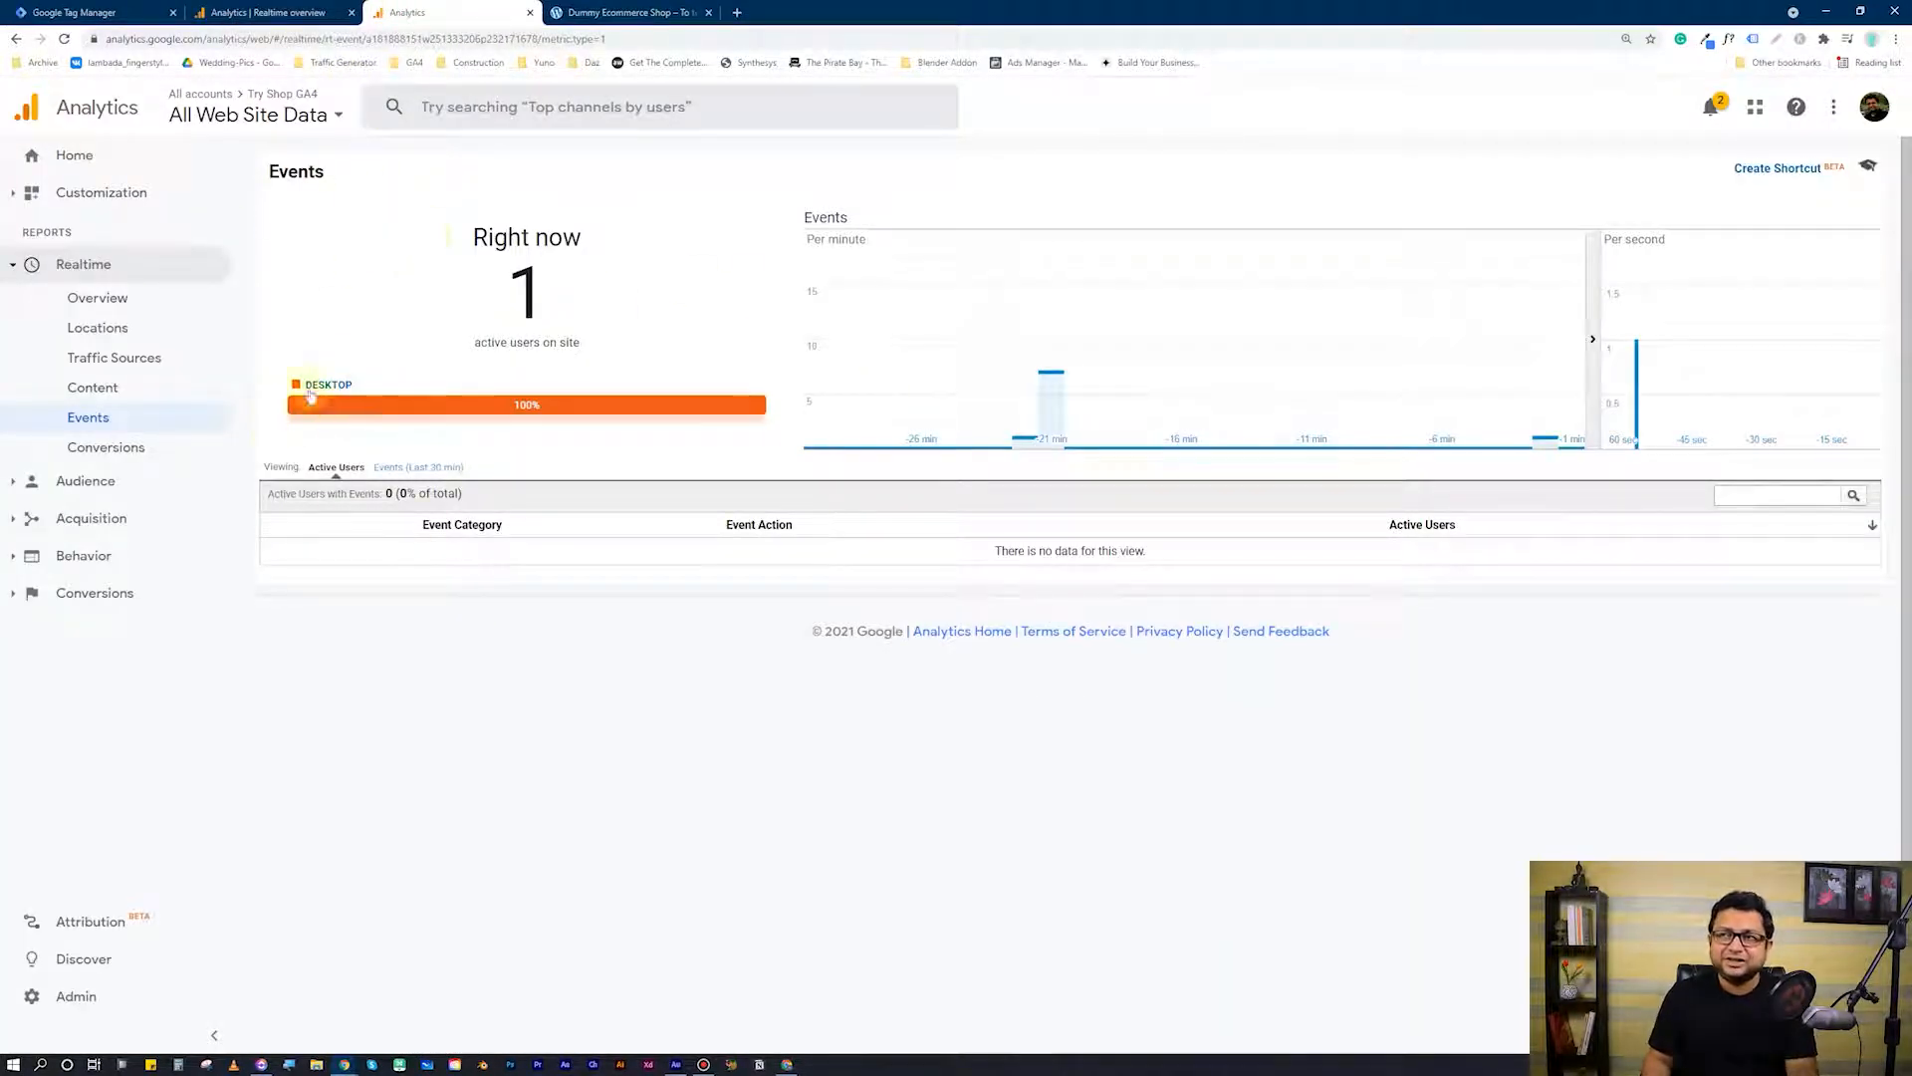
{"action": "left_click", "coordinate": [229, 12]}
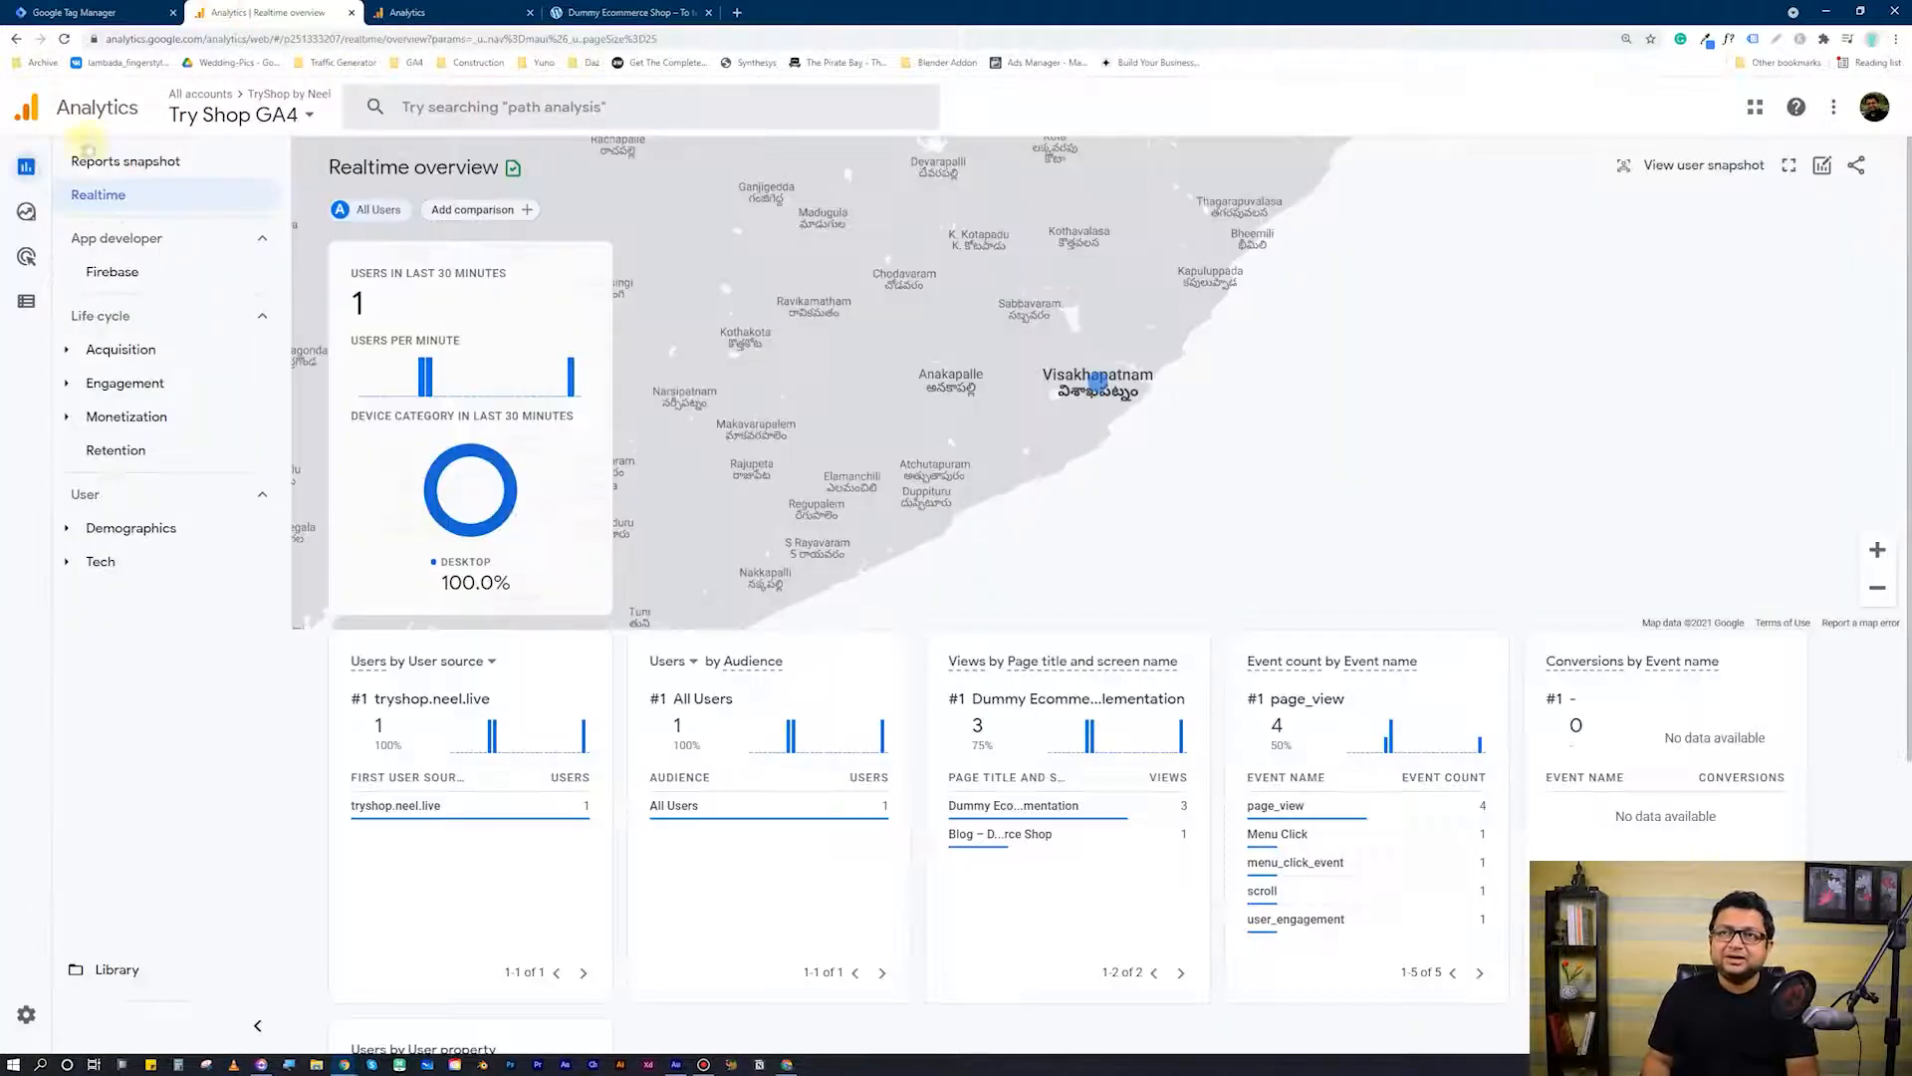
{"action": "left_click", "coordinate": [99, 11]}
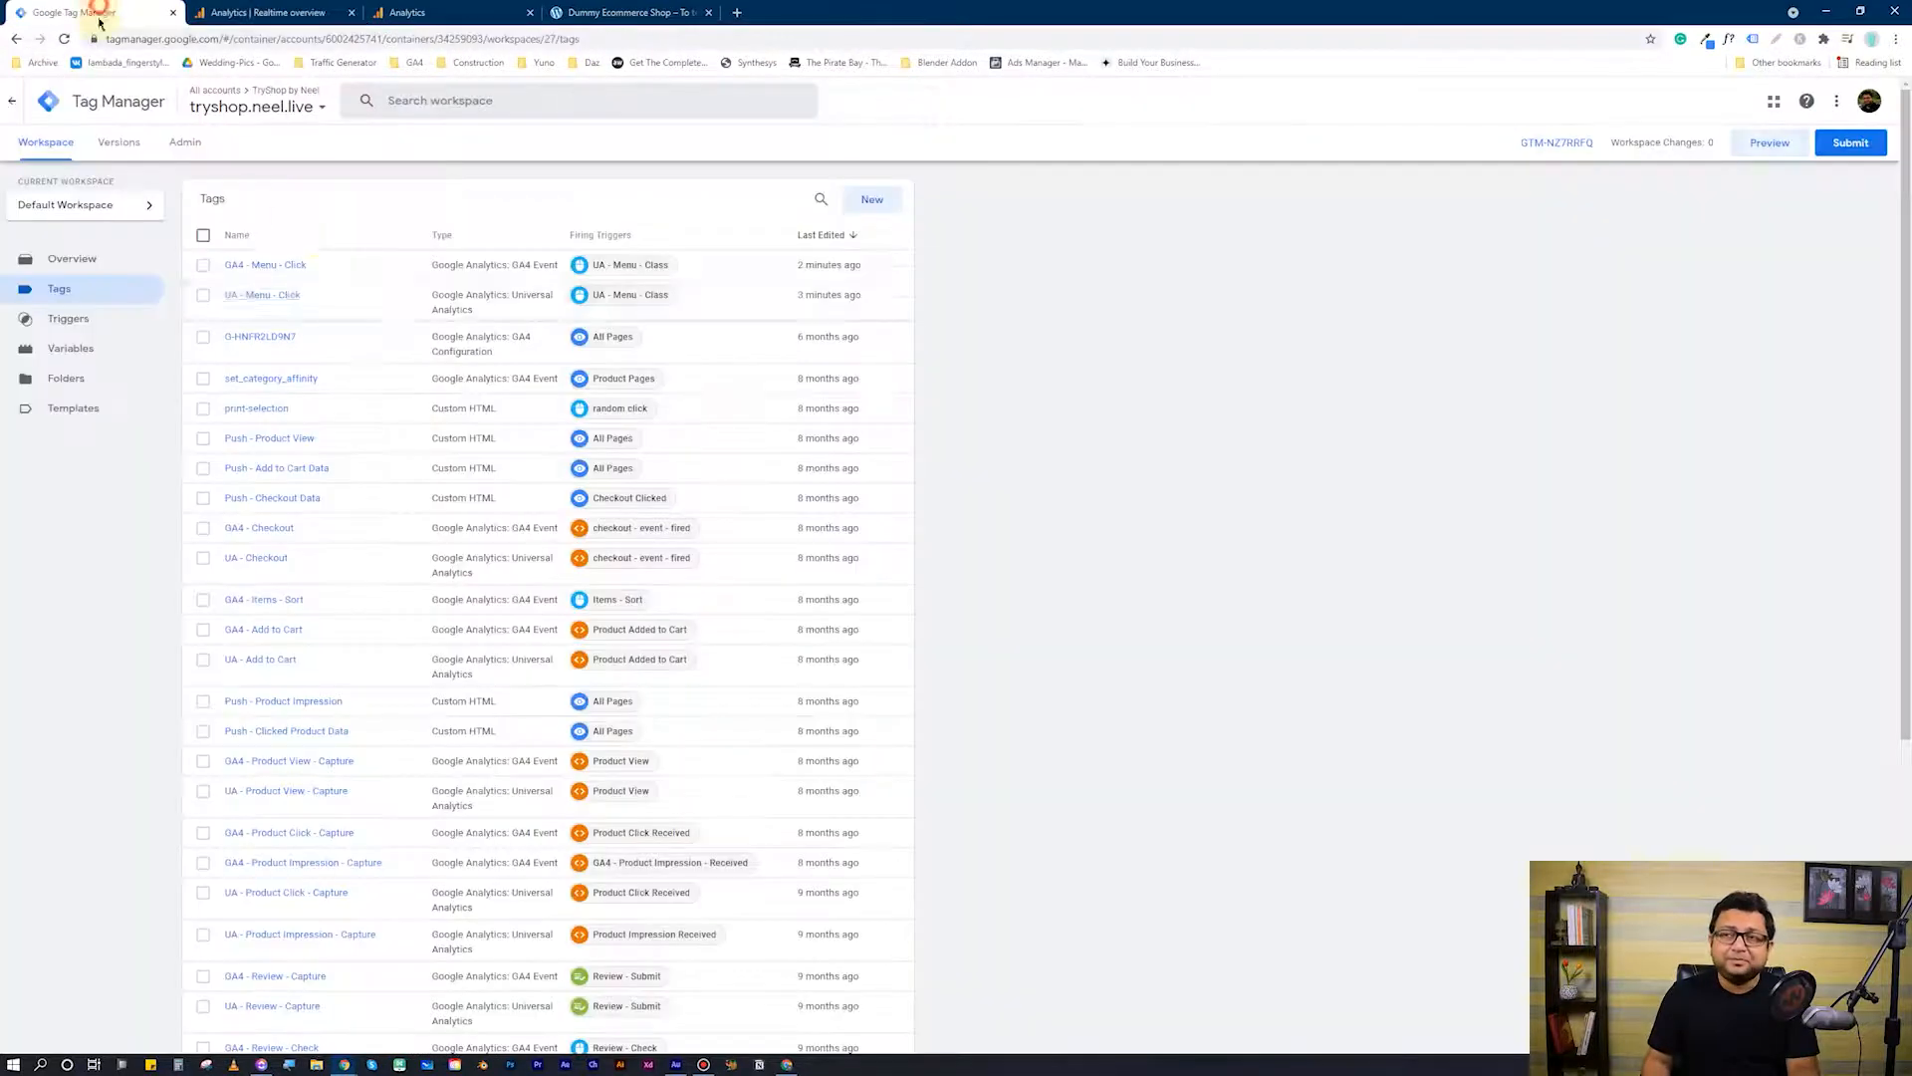
{"action": "left_click", "coordinate": [312, 8]}
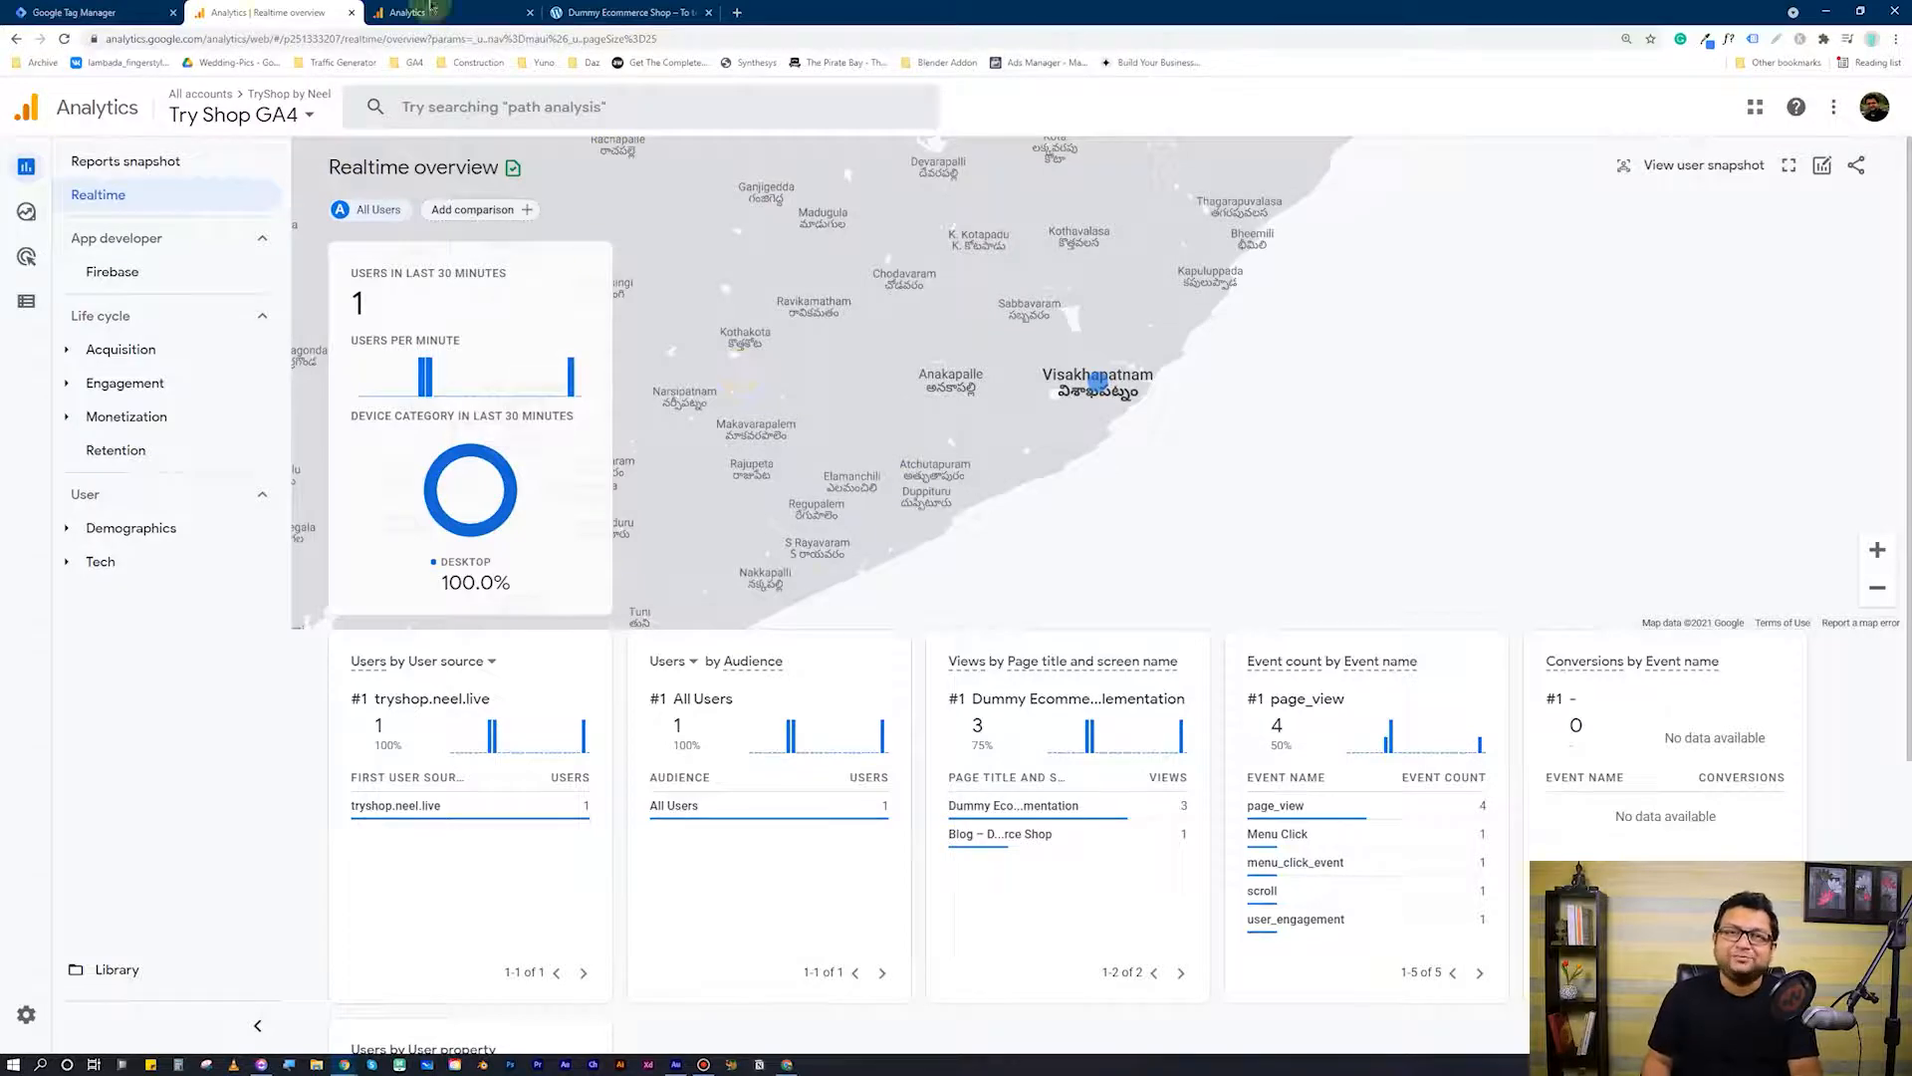
{"action": "left_click", "coordinate": [80, 8]}
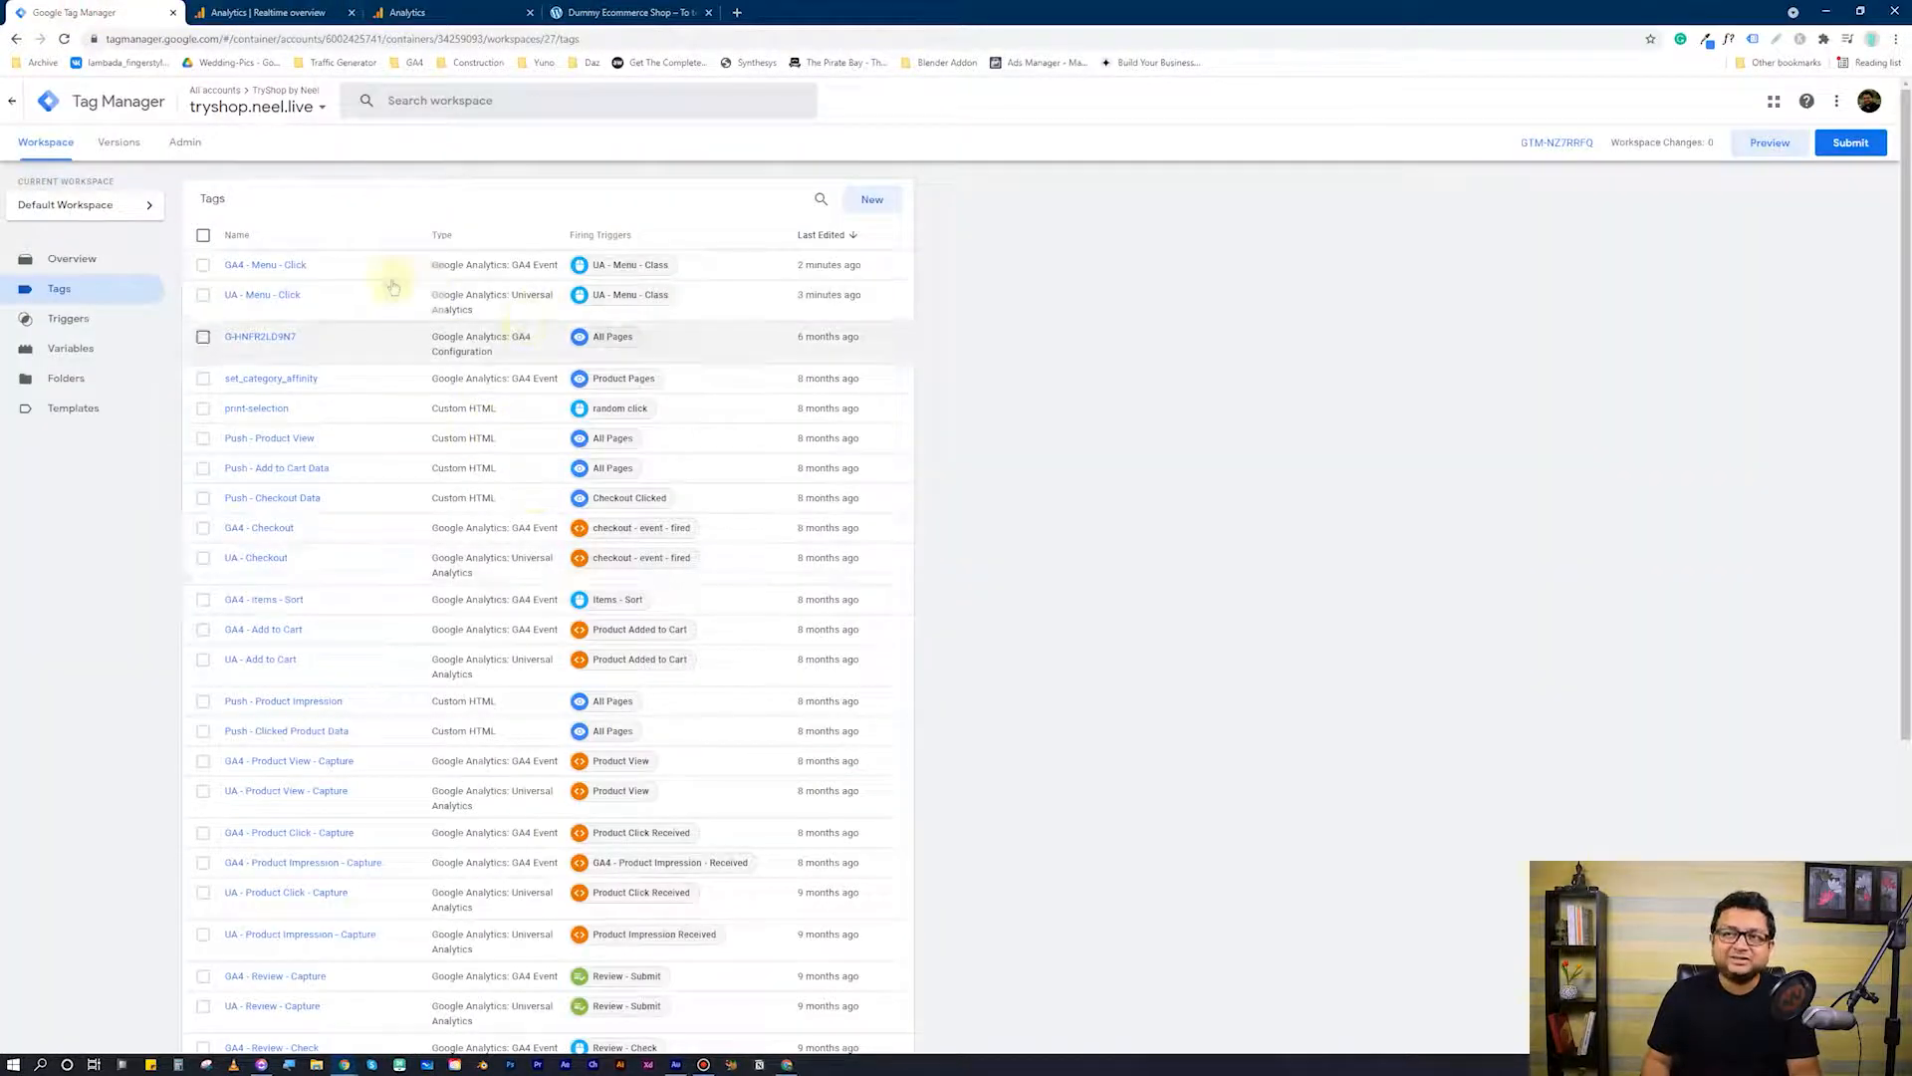
{"action": "left_click", "coordinate": [1748, 144]}
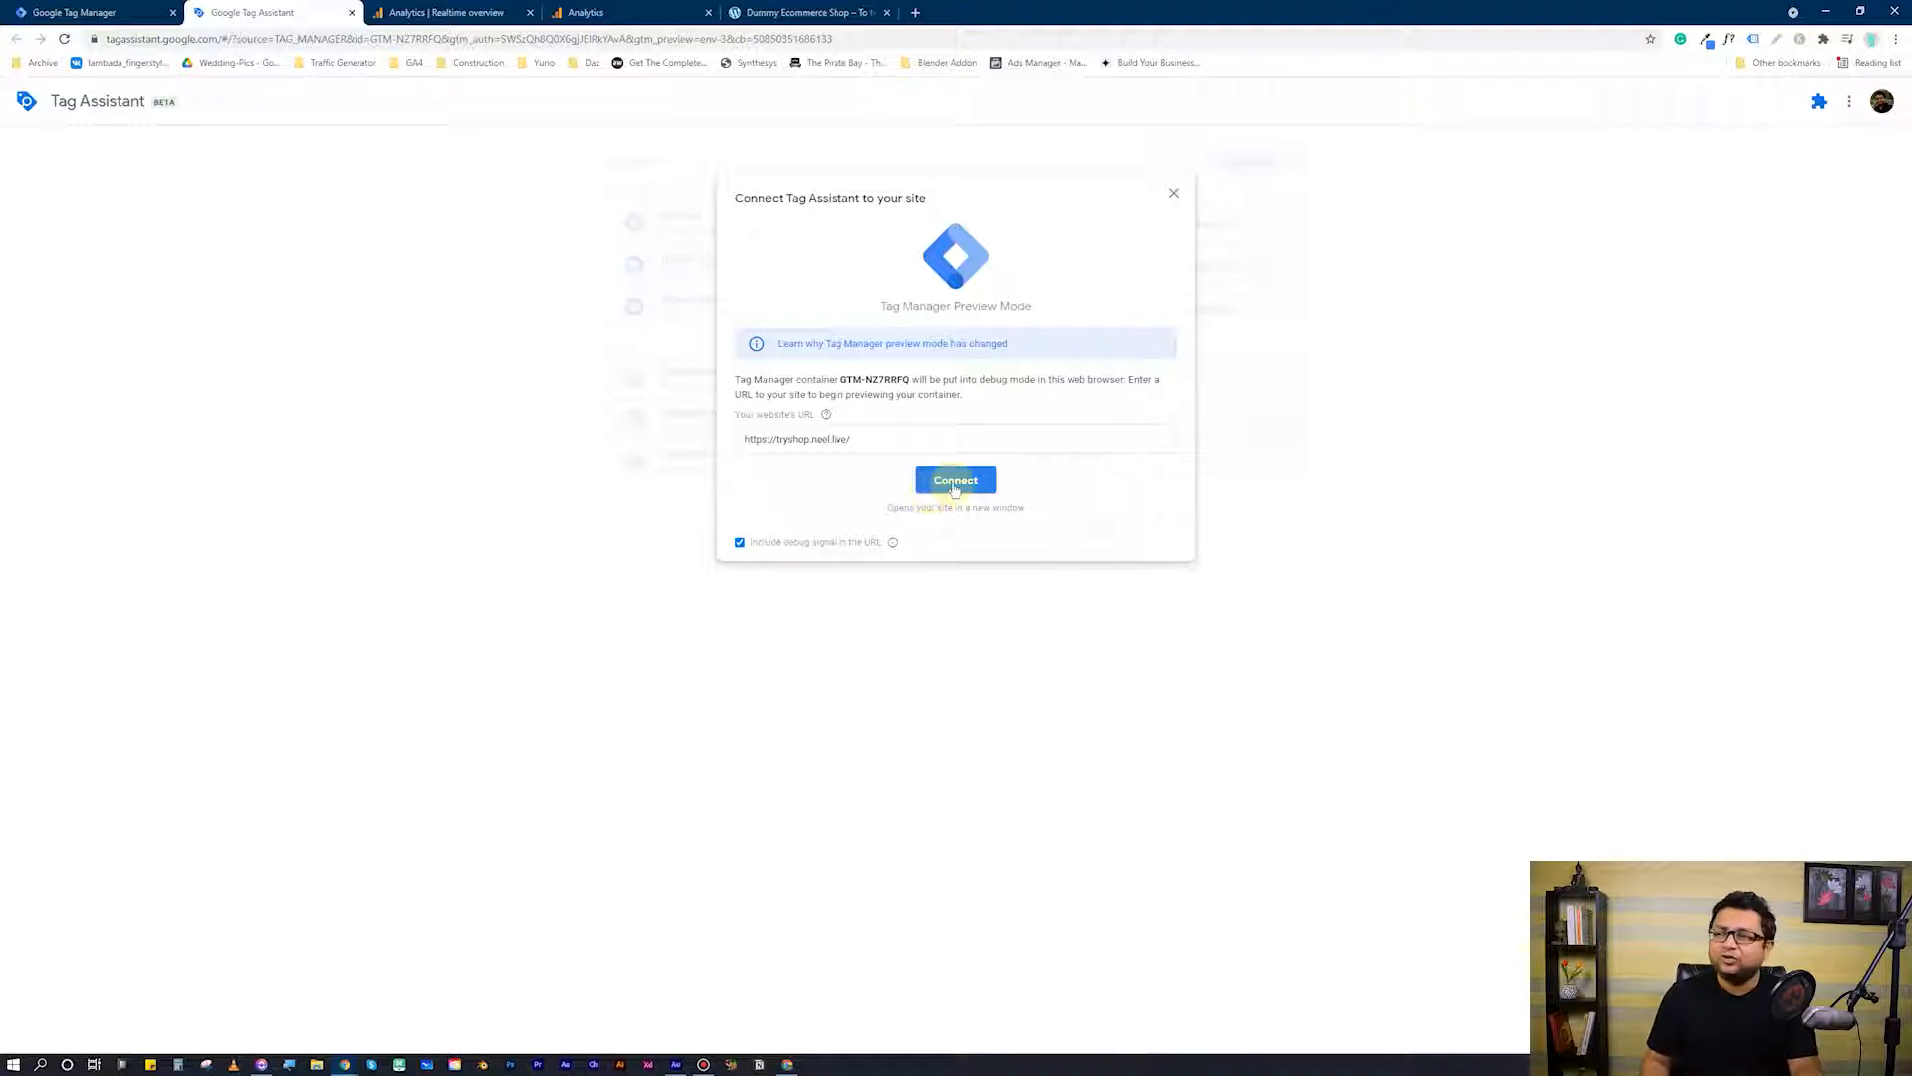
{"action": "left_click", "coordinate": [959, 486]}
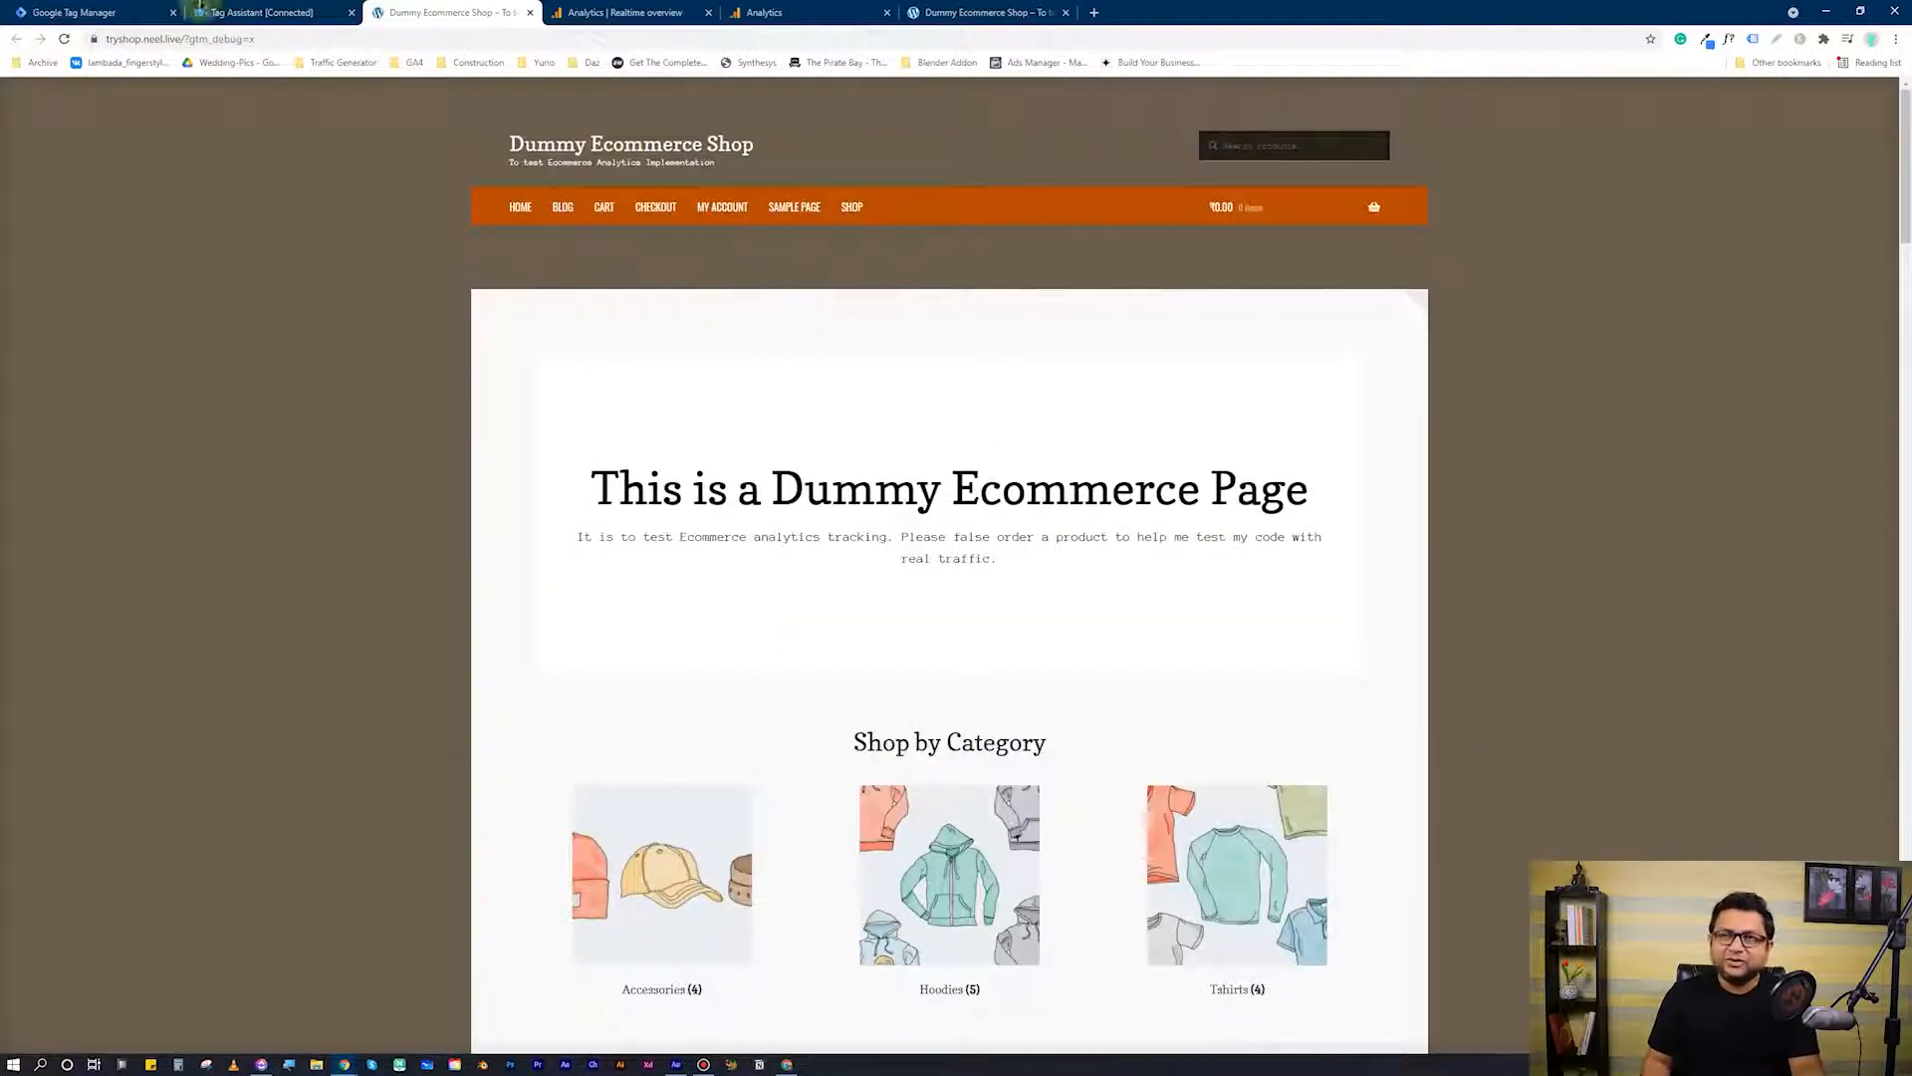
{"action": "left_click", "coordinate": [251, 12]}
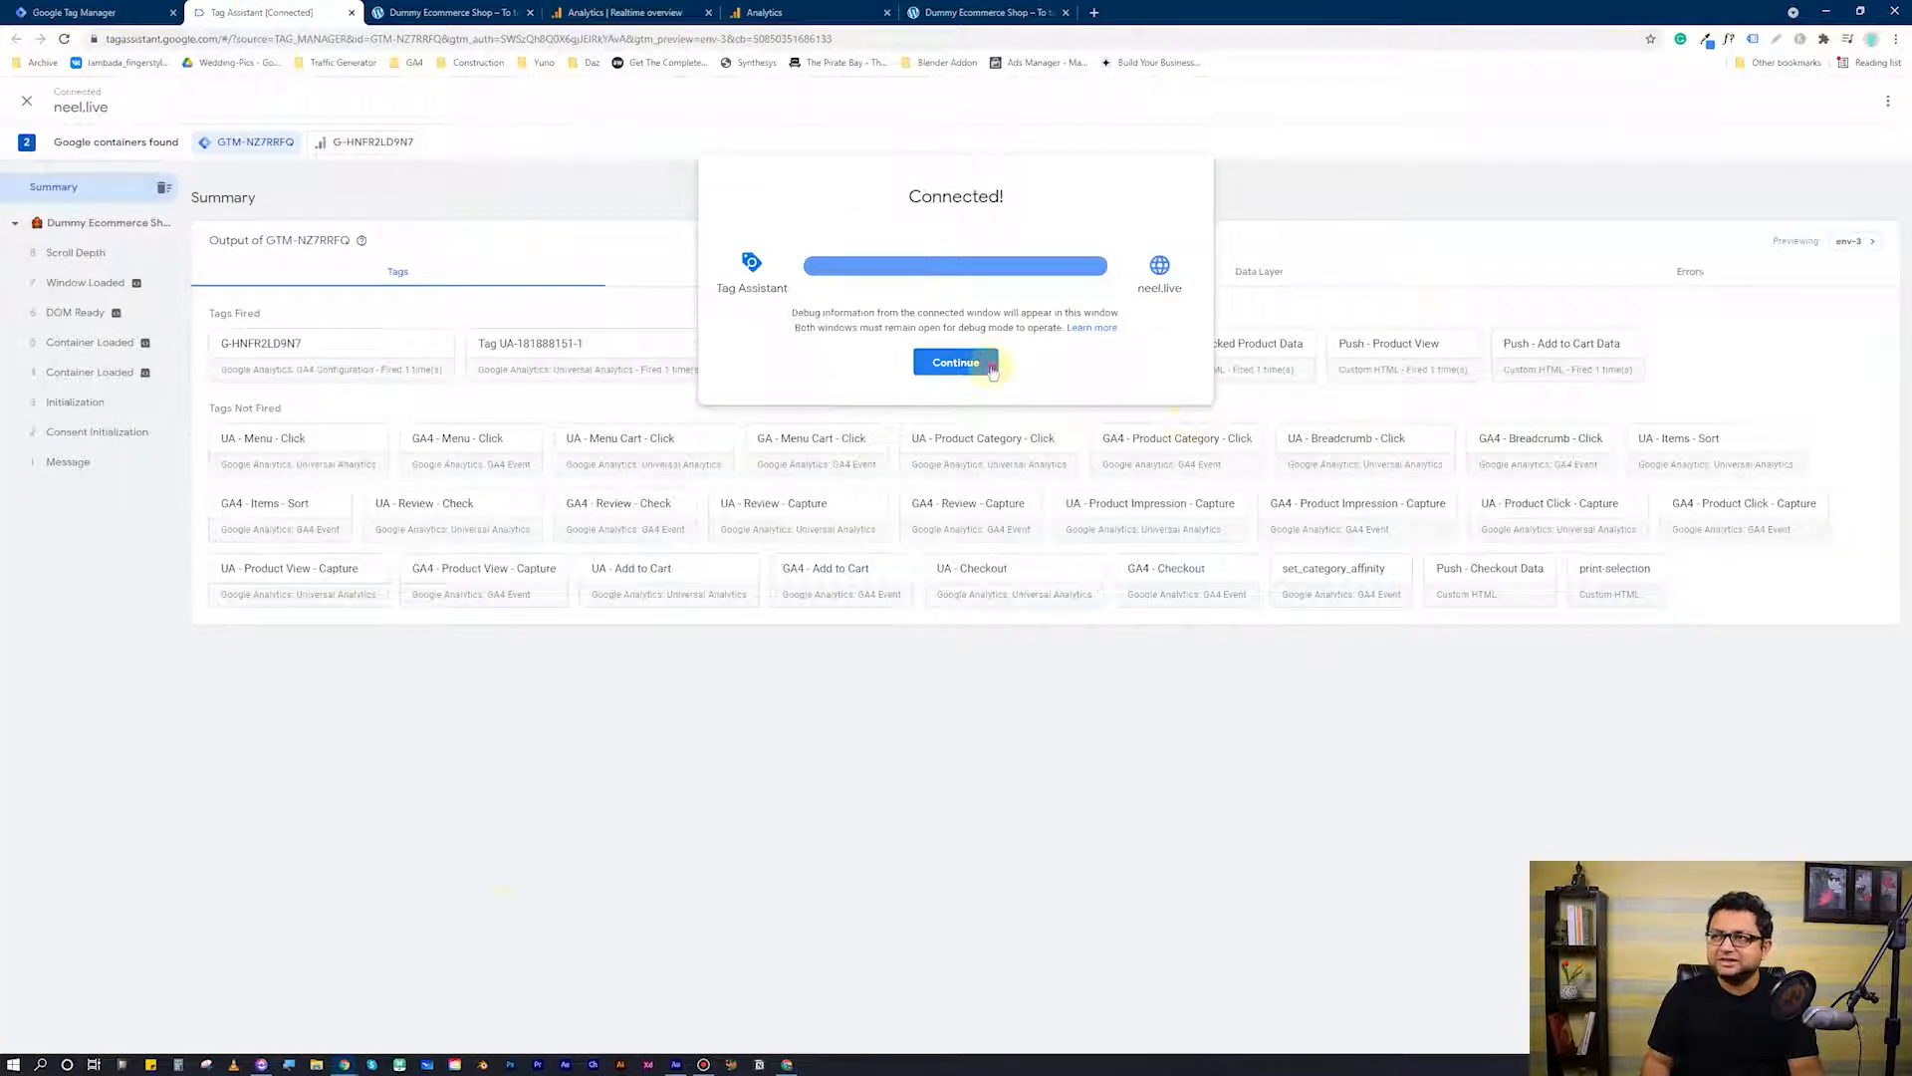
{"action": "left_click", "coordinate": [959, 363]}
Open the UA - Menu - Click tag's configuration in Tag Manager and examine its event category, action and label parameters.
{"action": "left_click", "coordinate": [90, 12]}
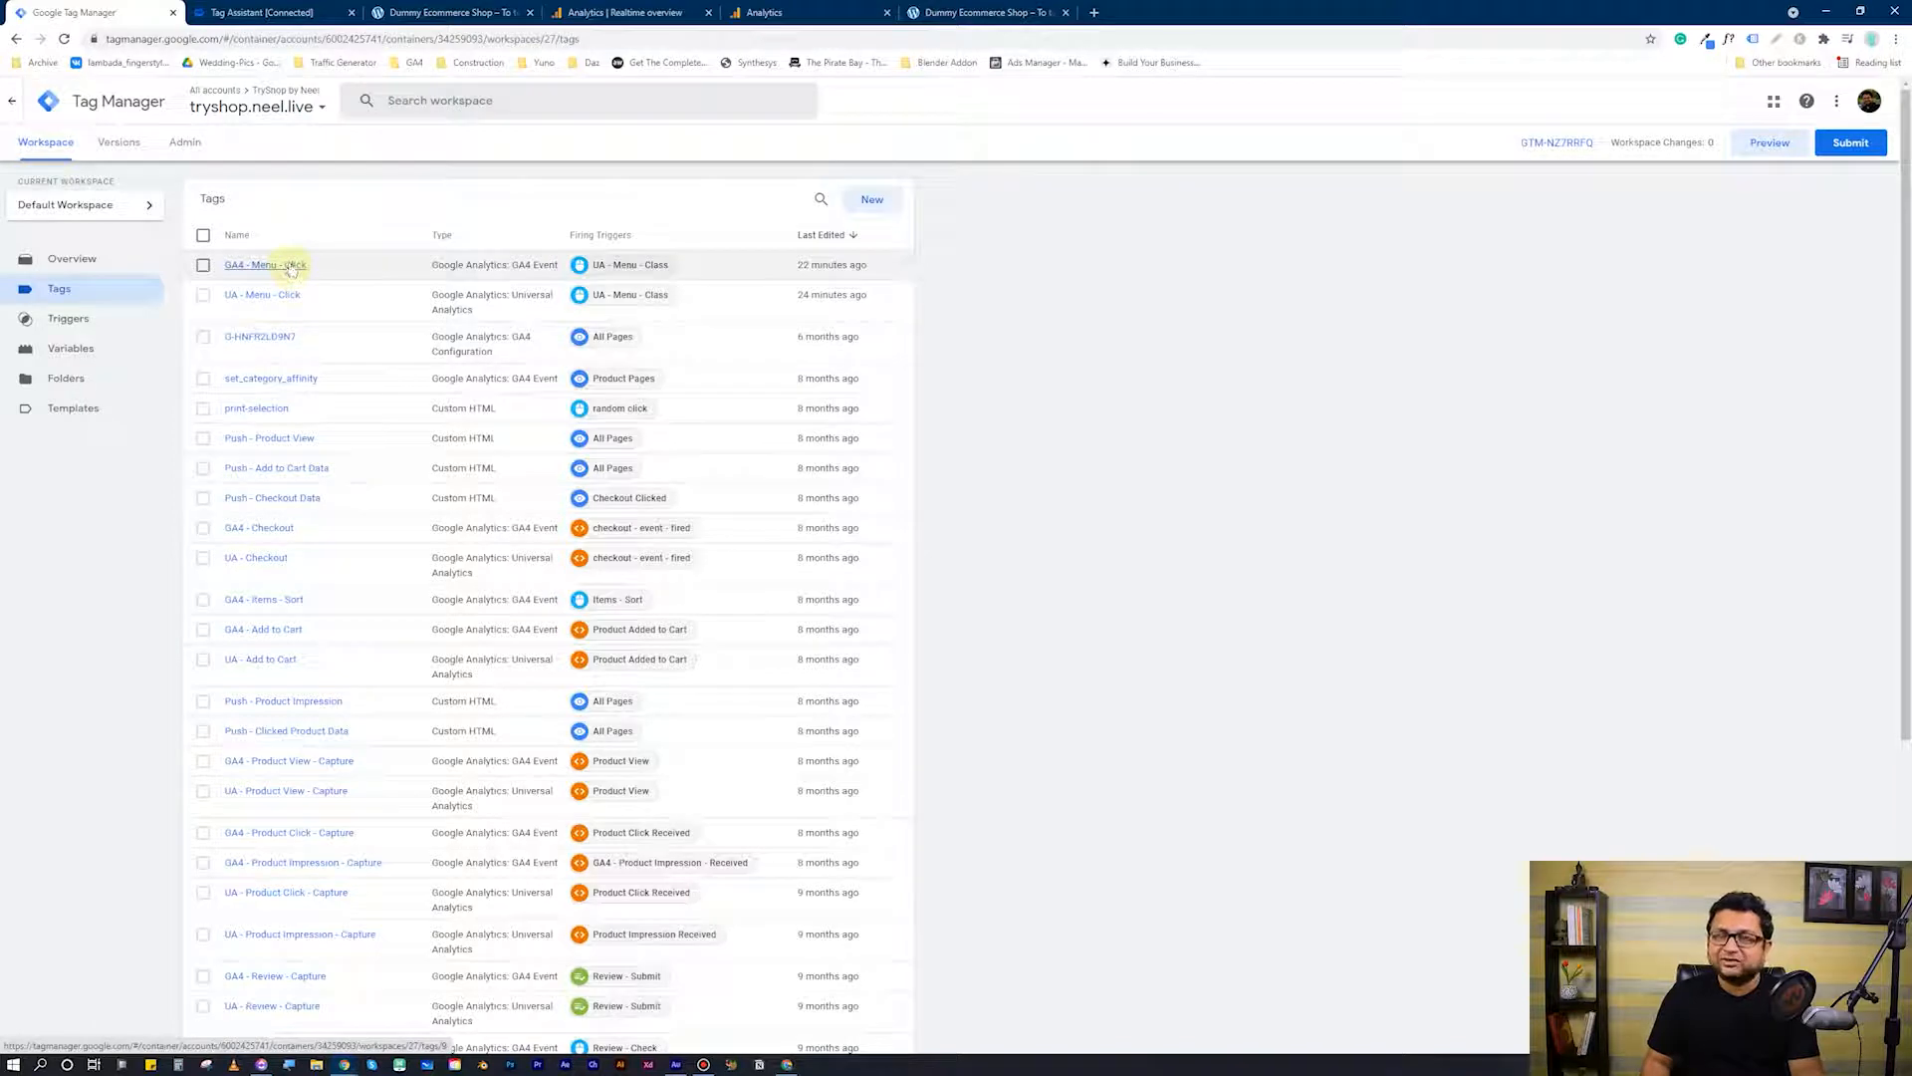
{"action": "left_click", "coordinate": [267, 296]}
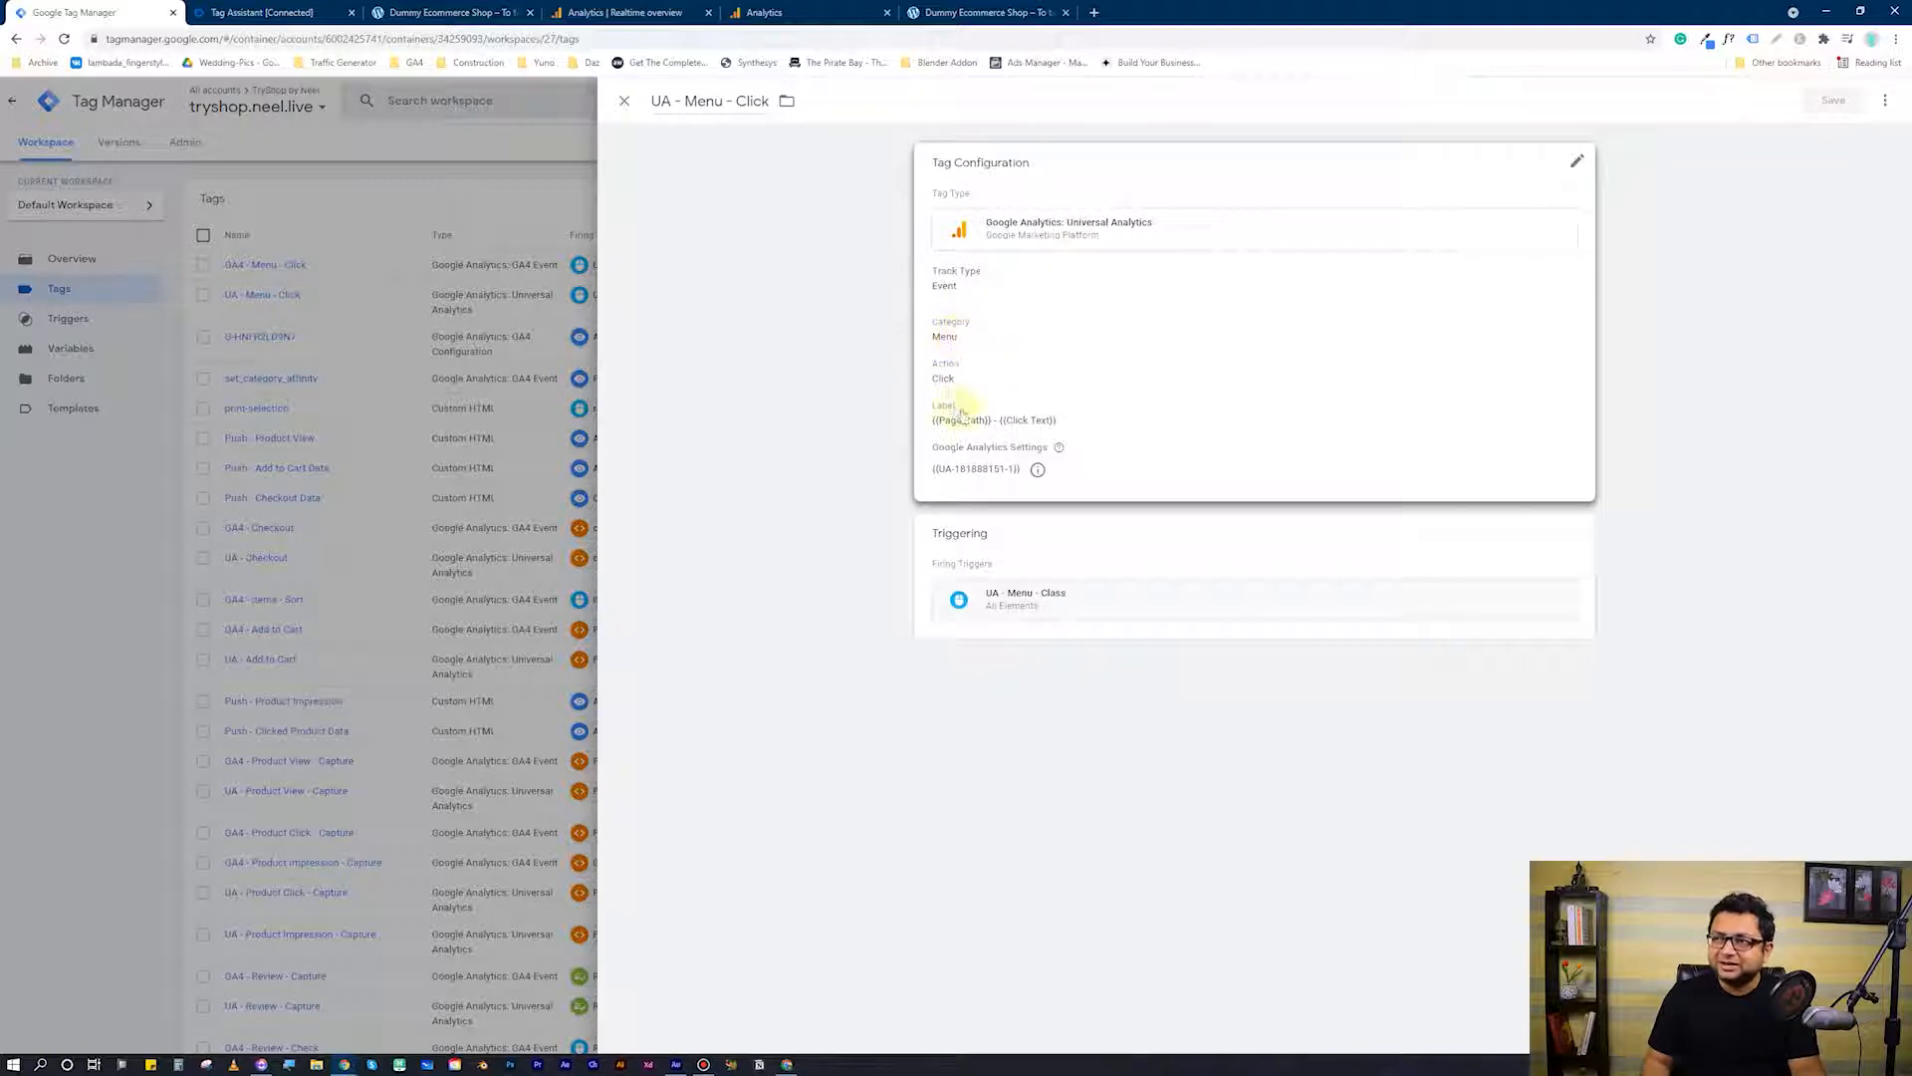
{"action": "left_click", "coordinate": [1110, 436]}
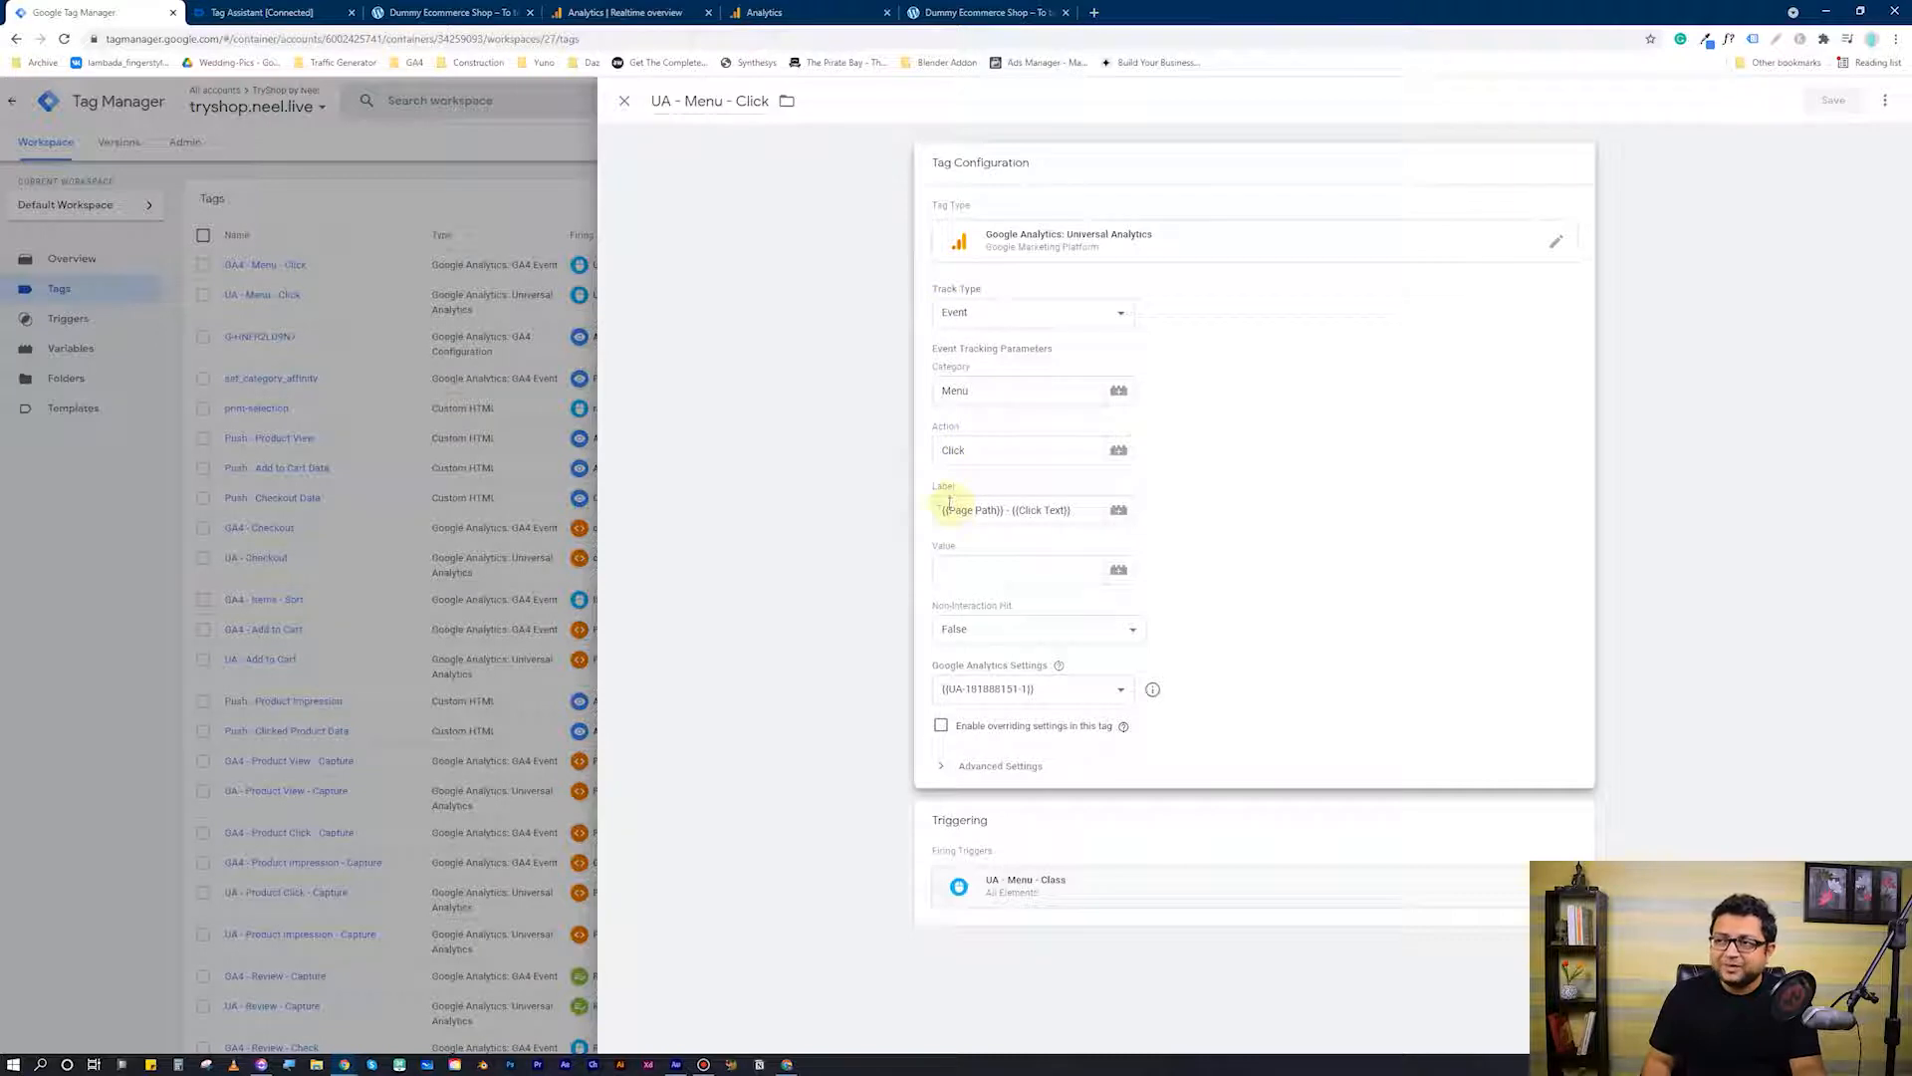
{"action": "left_click_drag", "start_coordinate": [936, 513], "coordinate": [1086, 513]}
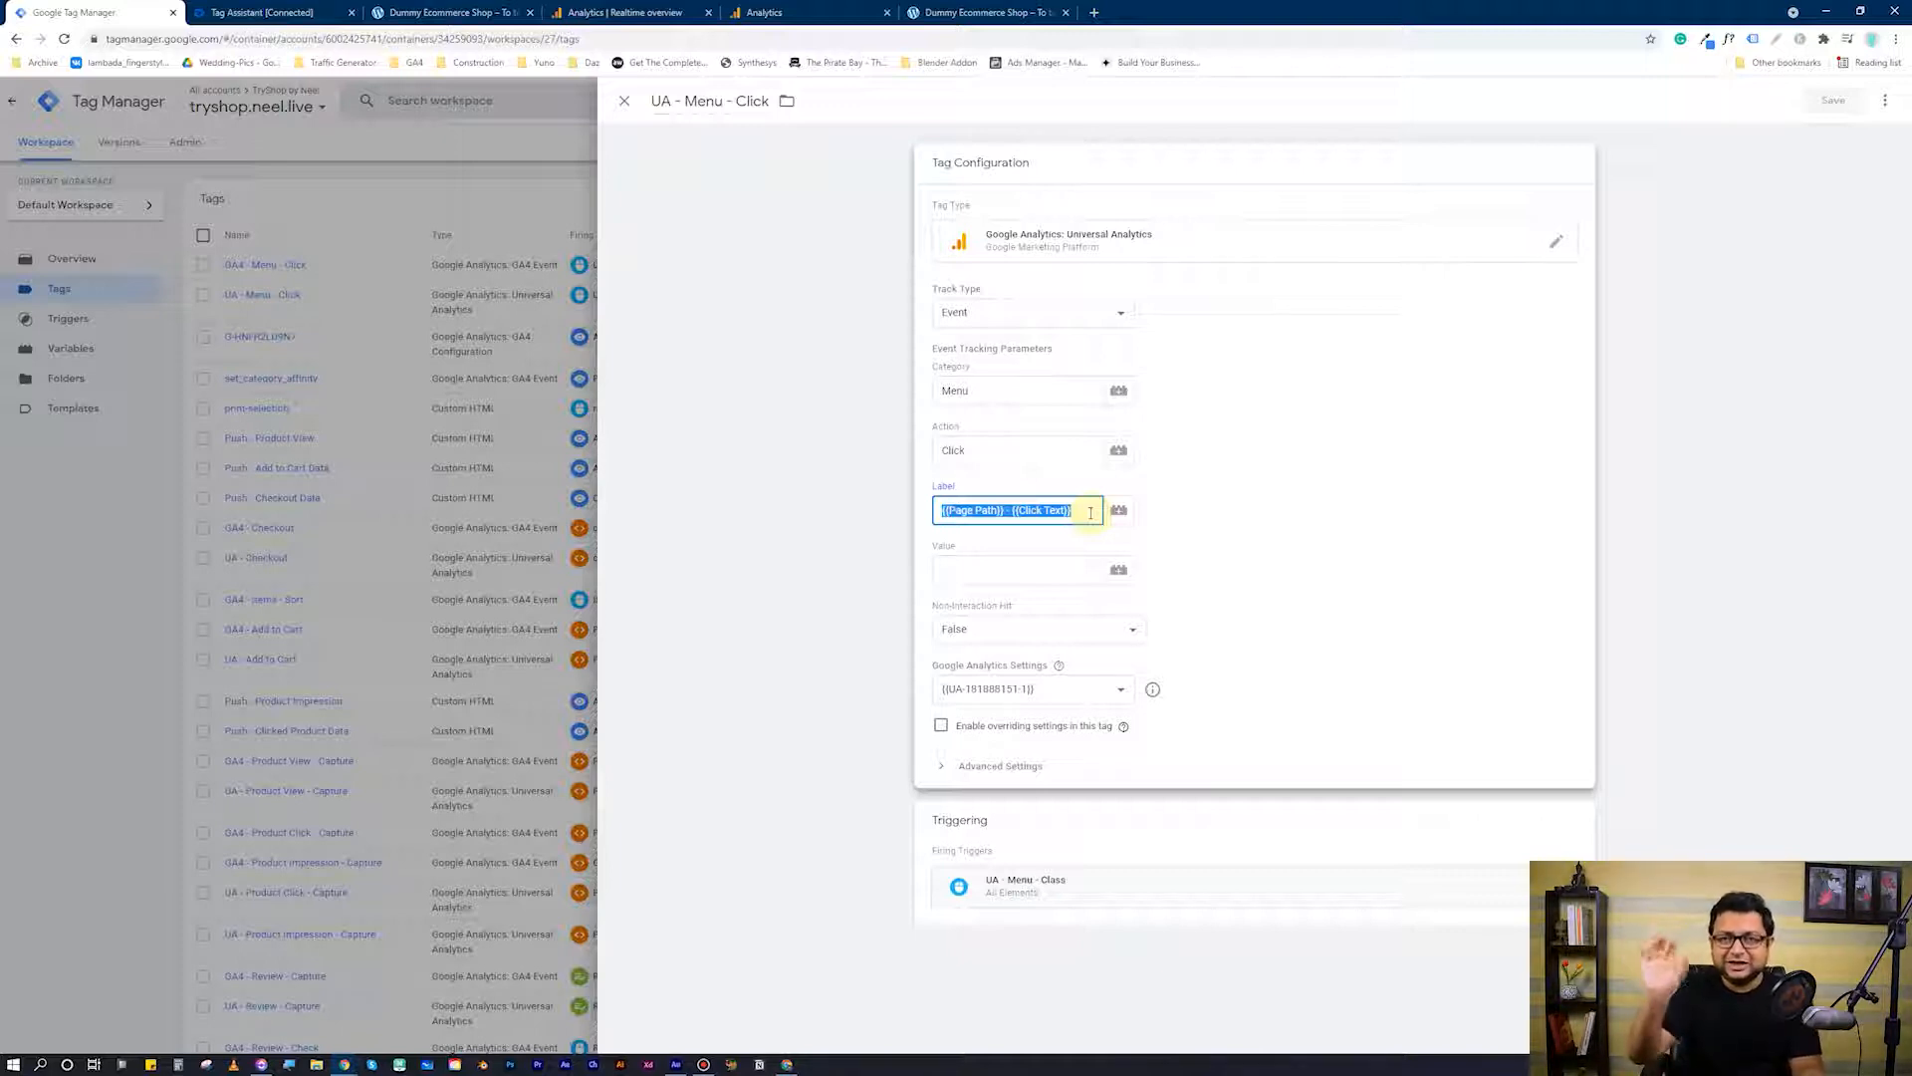
{"action": "left_click", "coordinate": [1014, 516]}
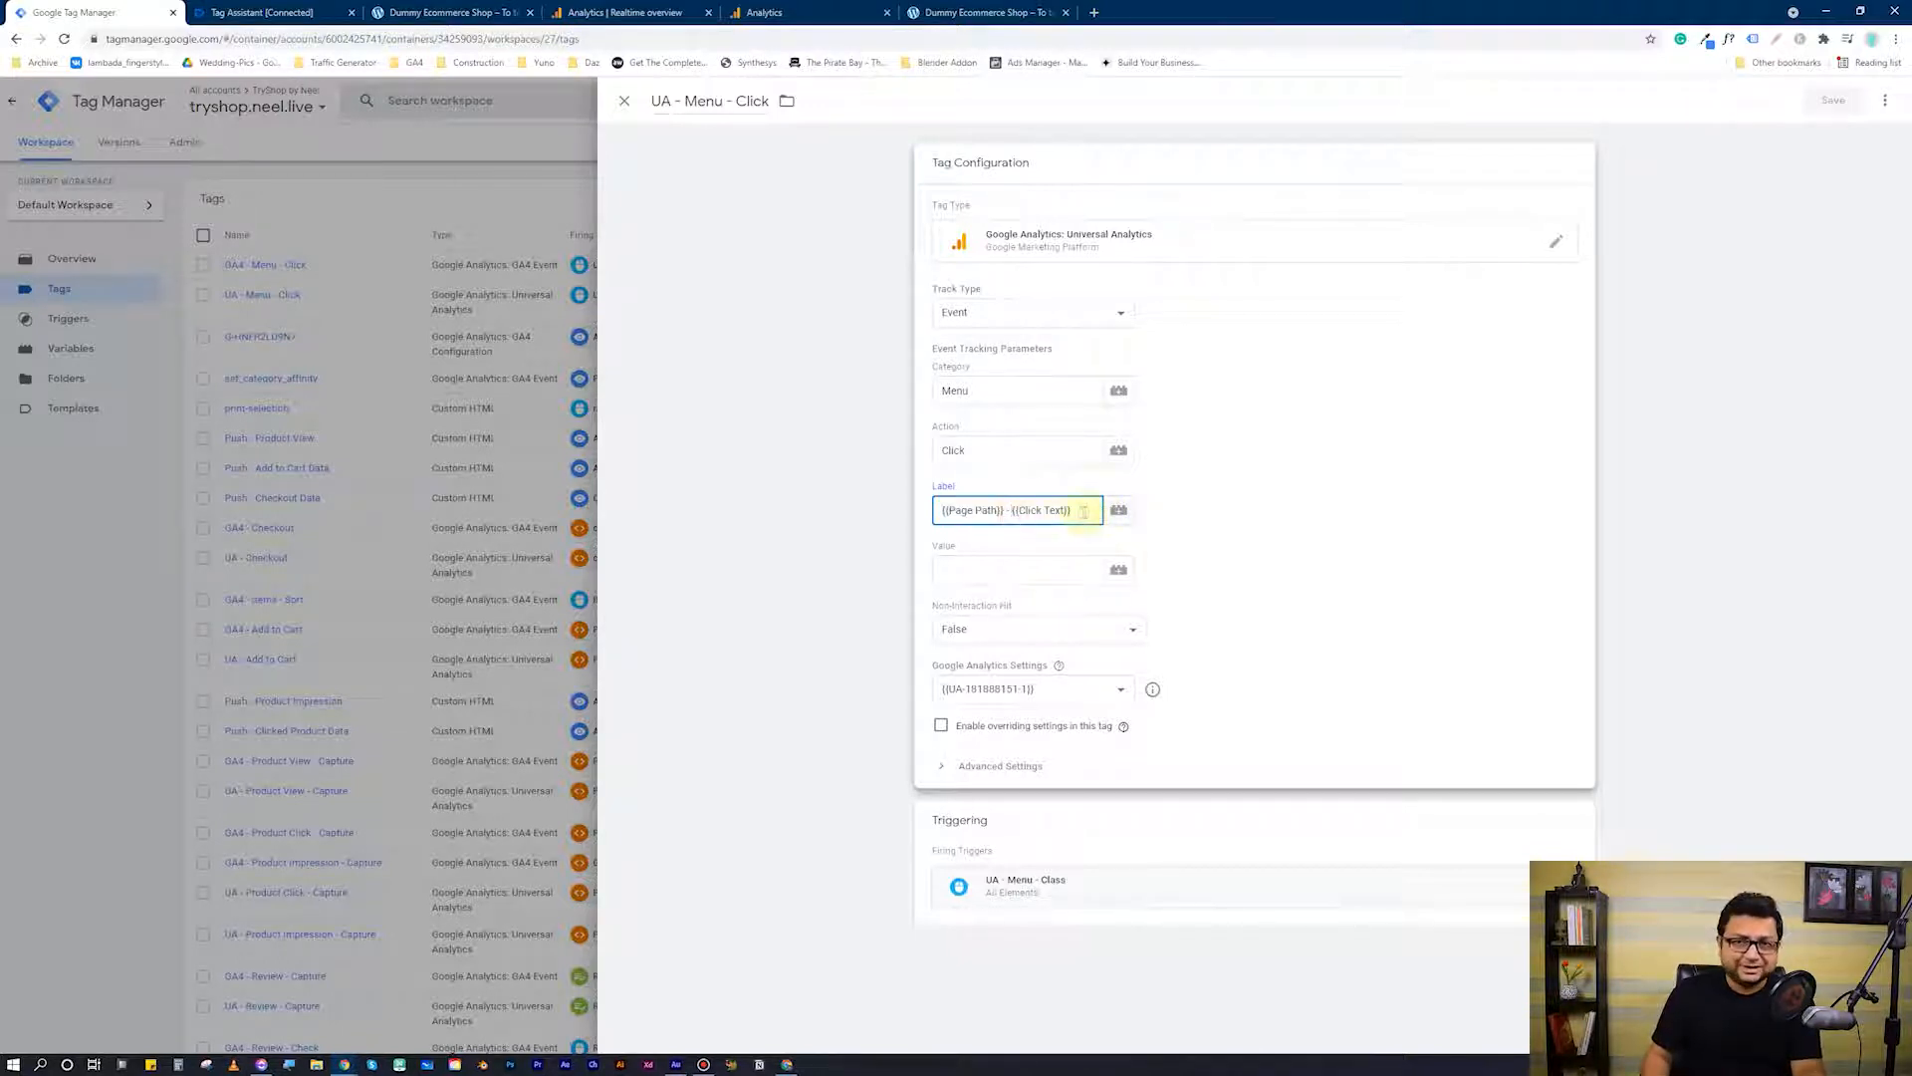
{"action": "left_click_drag", "start_coordinate": [1080, 511], "coordinate": [998, 503]}
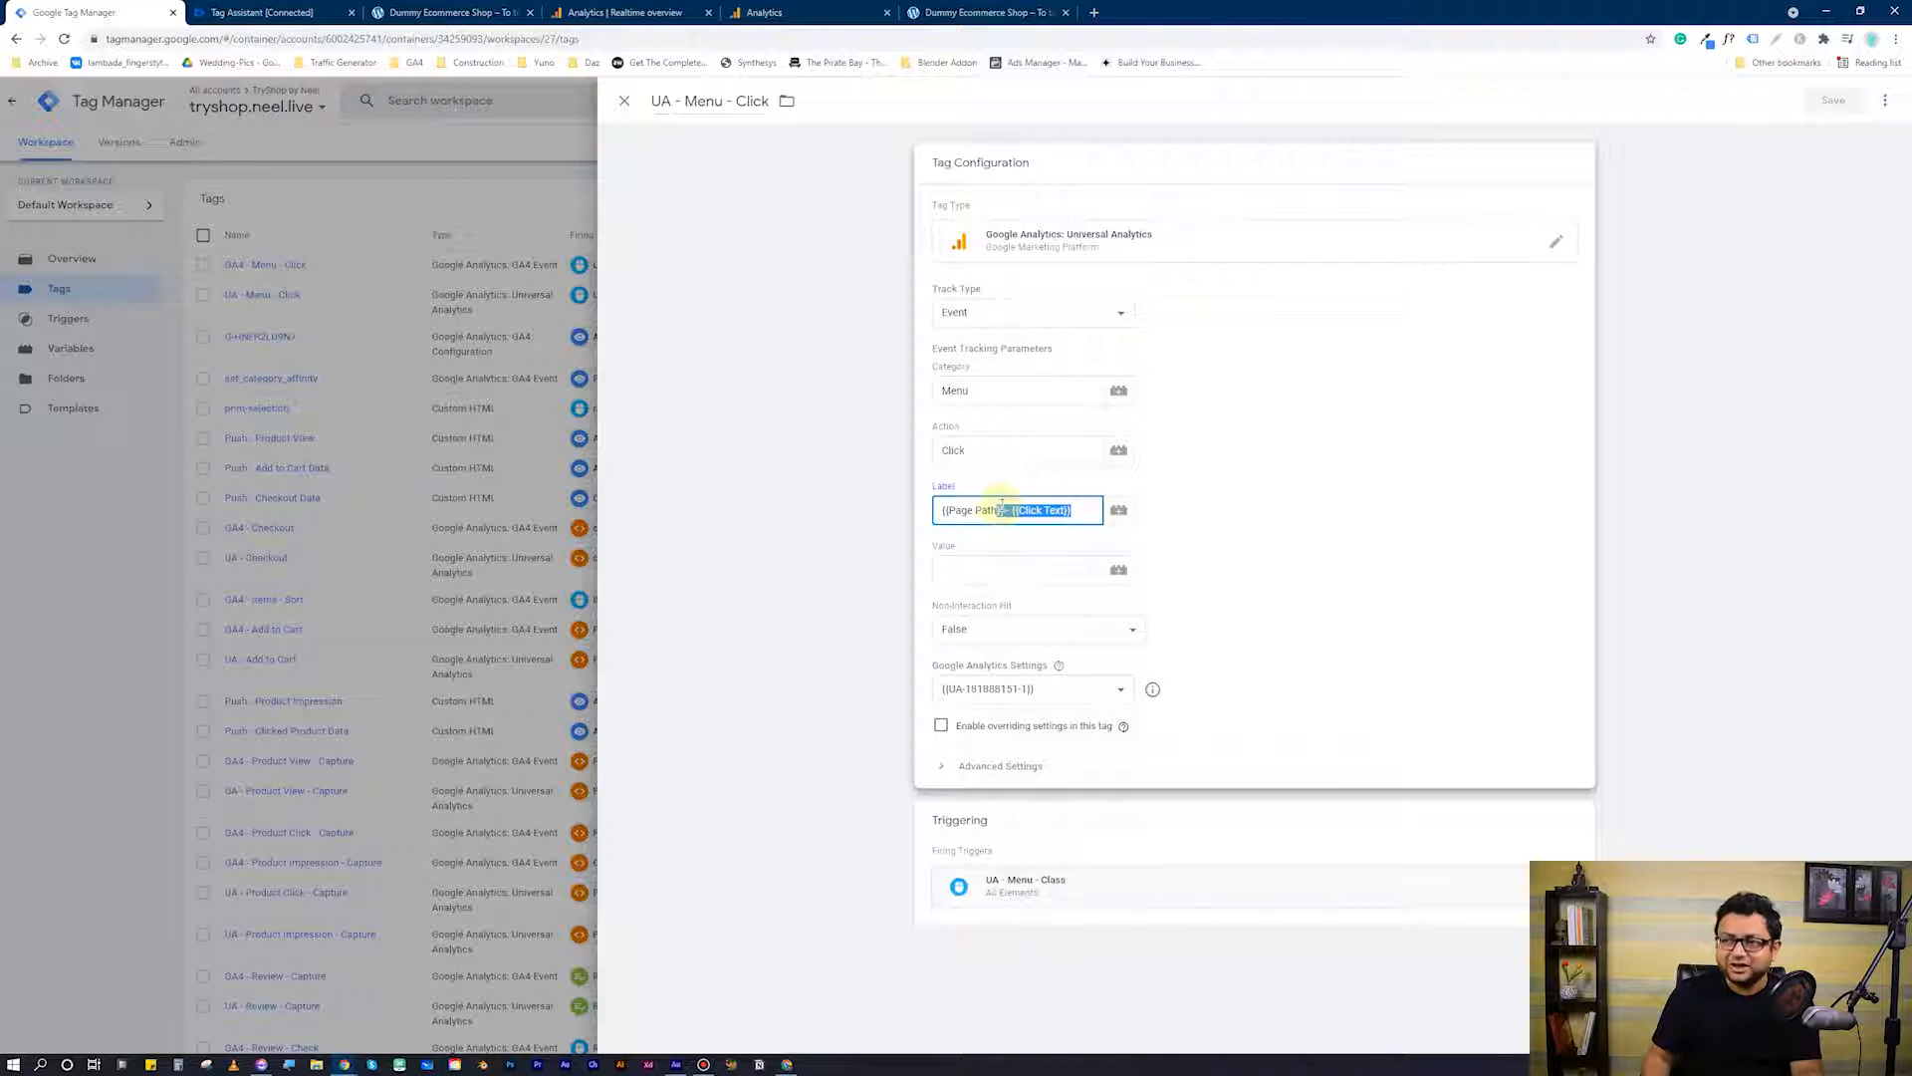
{"action": "left_click", "coordinate": [999, 504]}
{"action": "left_click", "coordinate": [1400, 508]}
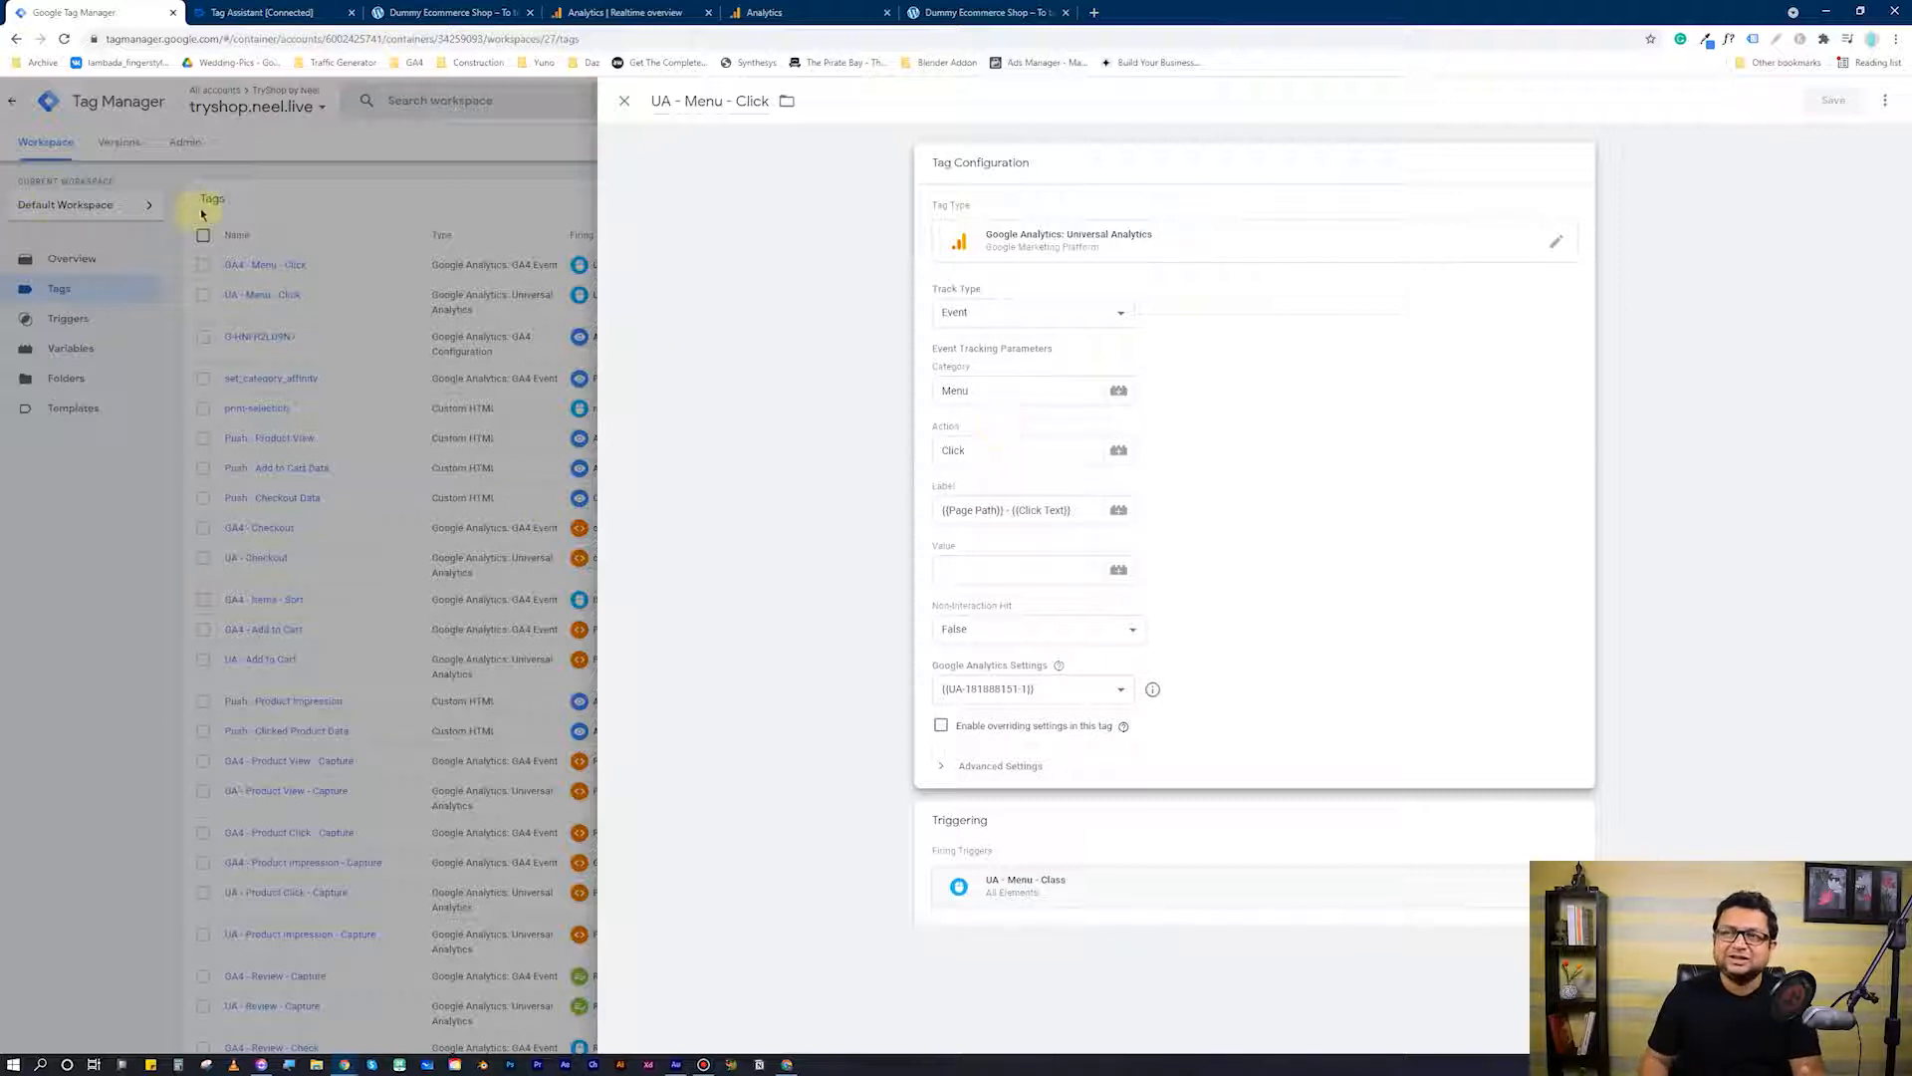
Open the GA4 - Menu - Click tag, try adding four empty event parameter rows, and discard the changes.
{"action": "left_click", "coordinate": [377, 210]}
{"action": "left_click", "coordinate": [272, 267]}
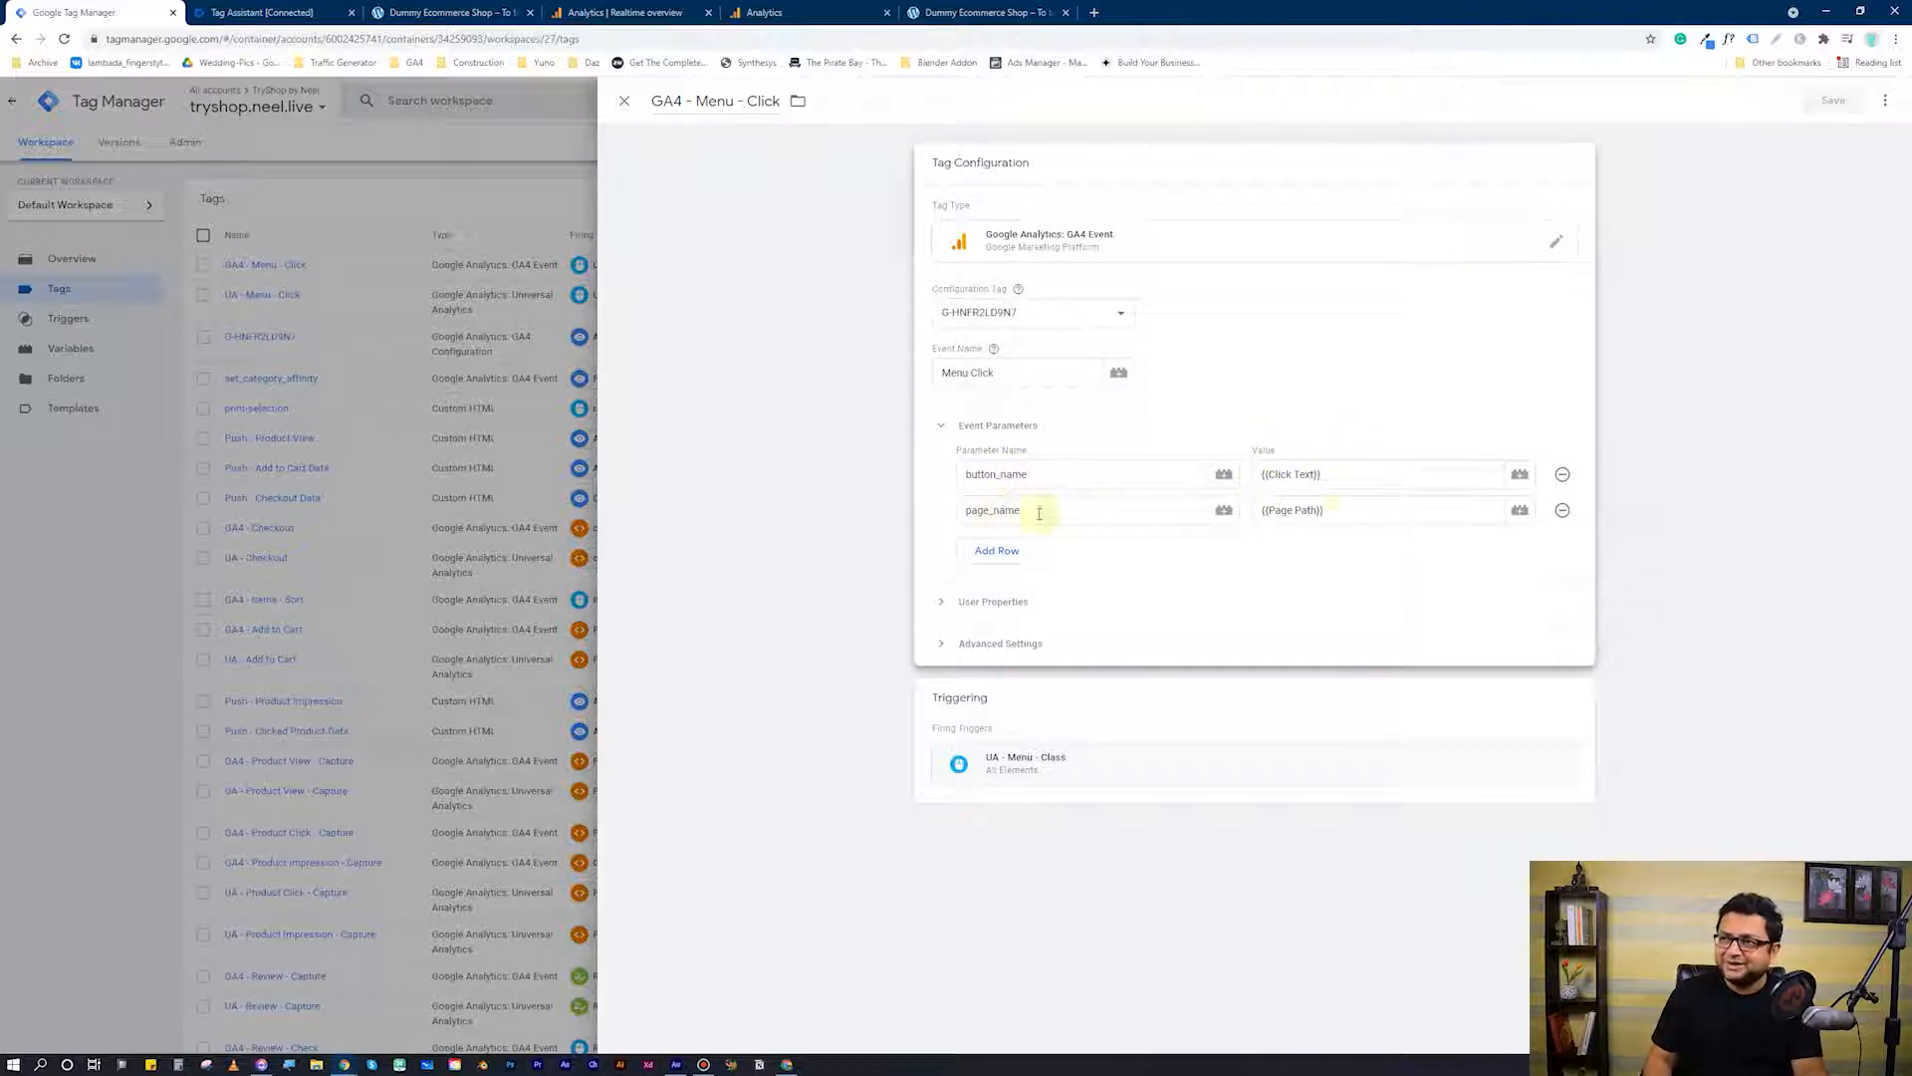
{"action": "left_click", "coordinate": [999, 550]}
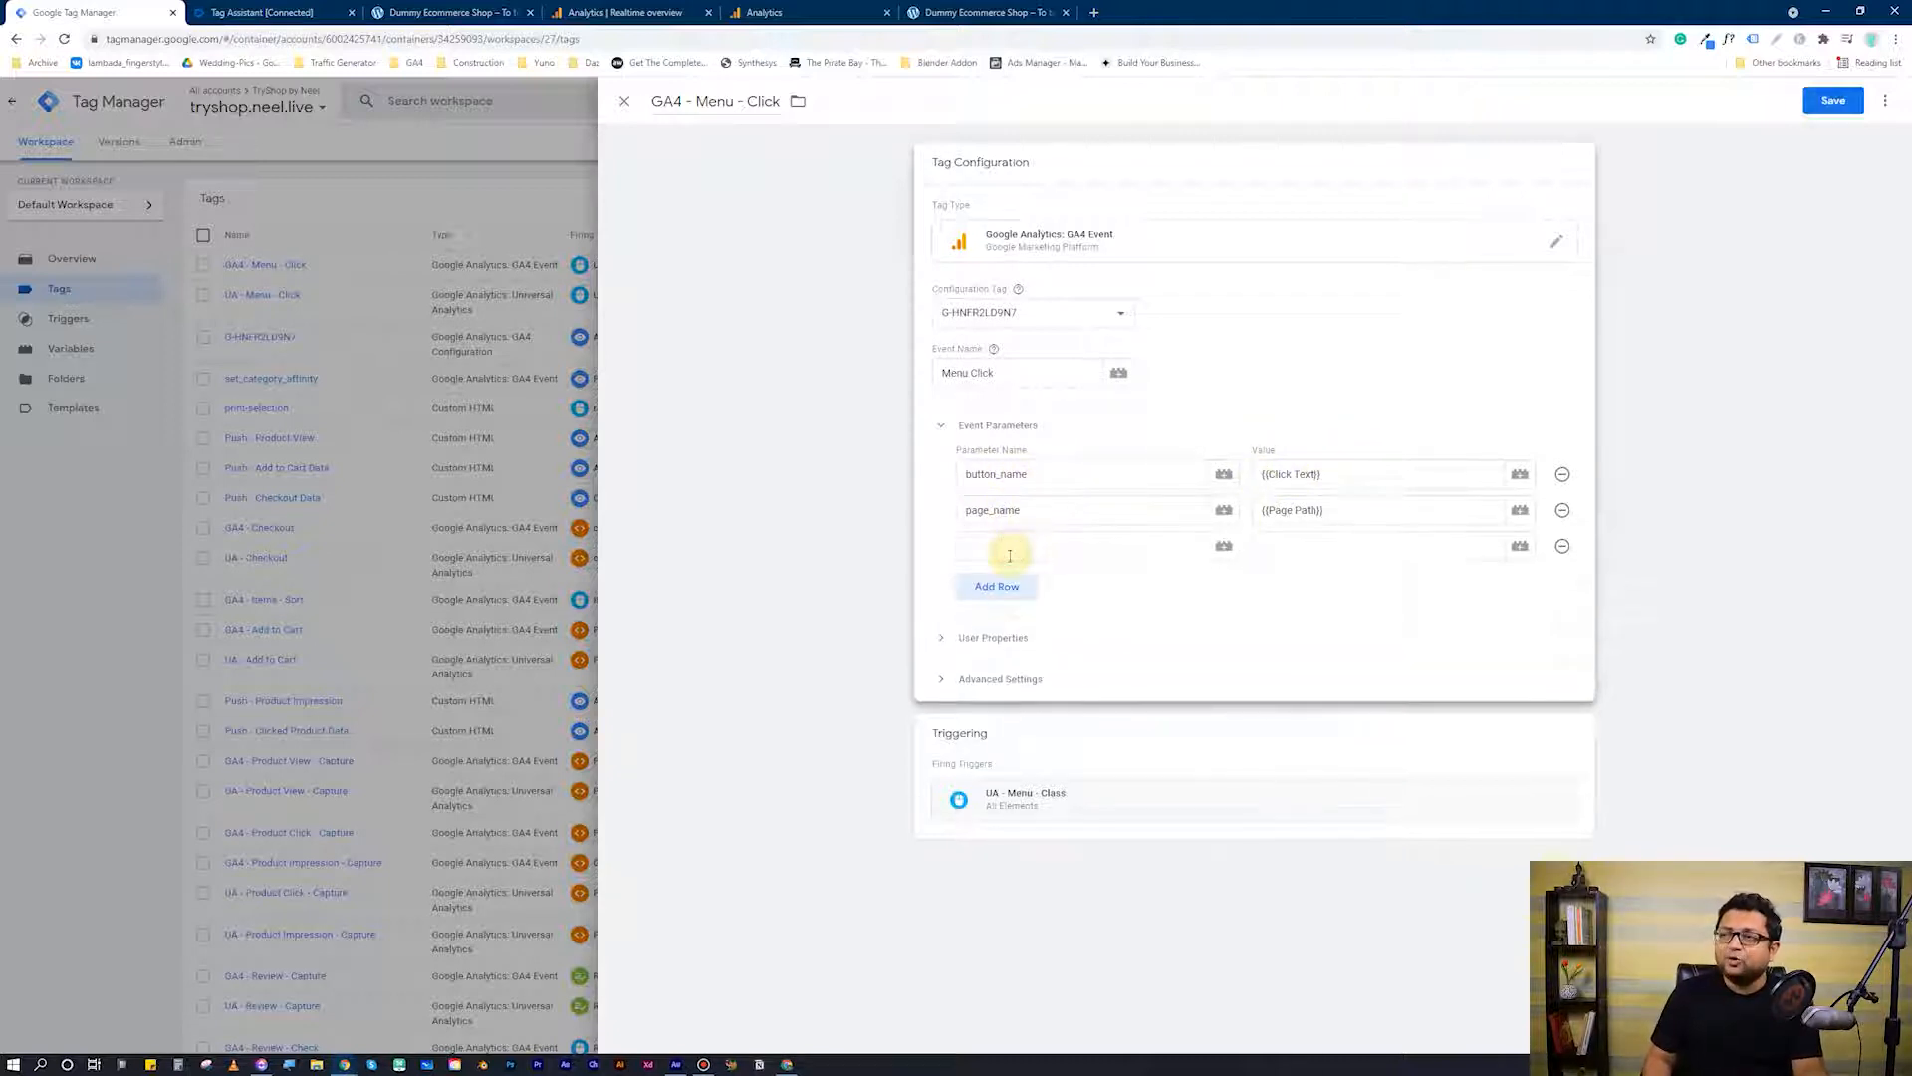
{"action": "left_click", "coordinate": [1007, 584]}
{"action": "left_click", "coordinate": [1008, 627]}
{"action": "left_click", "coordinate": [1012, 661]}
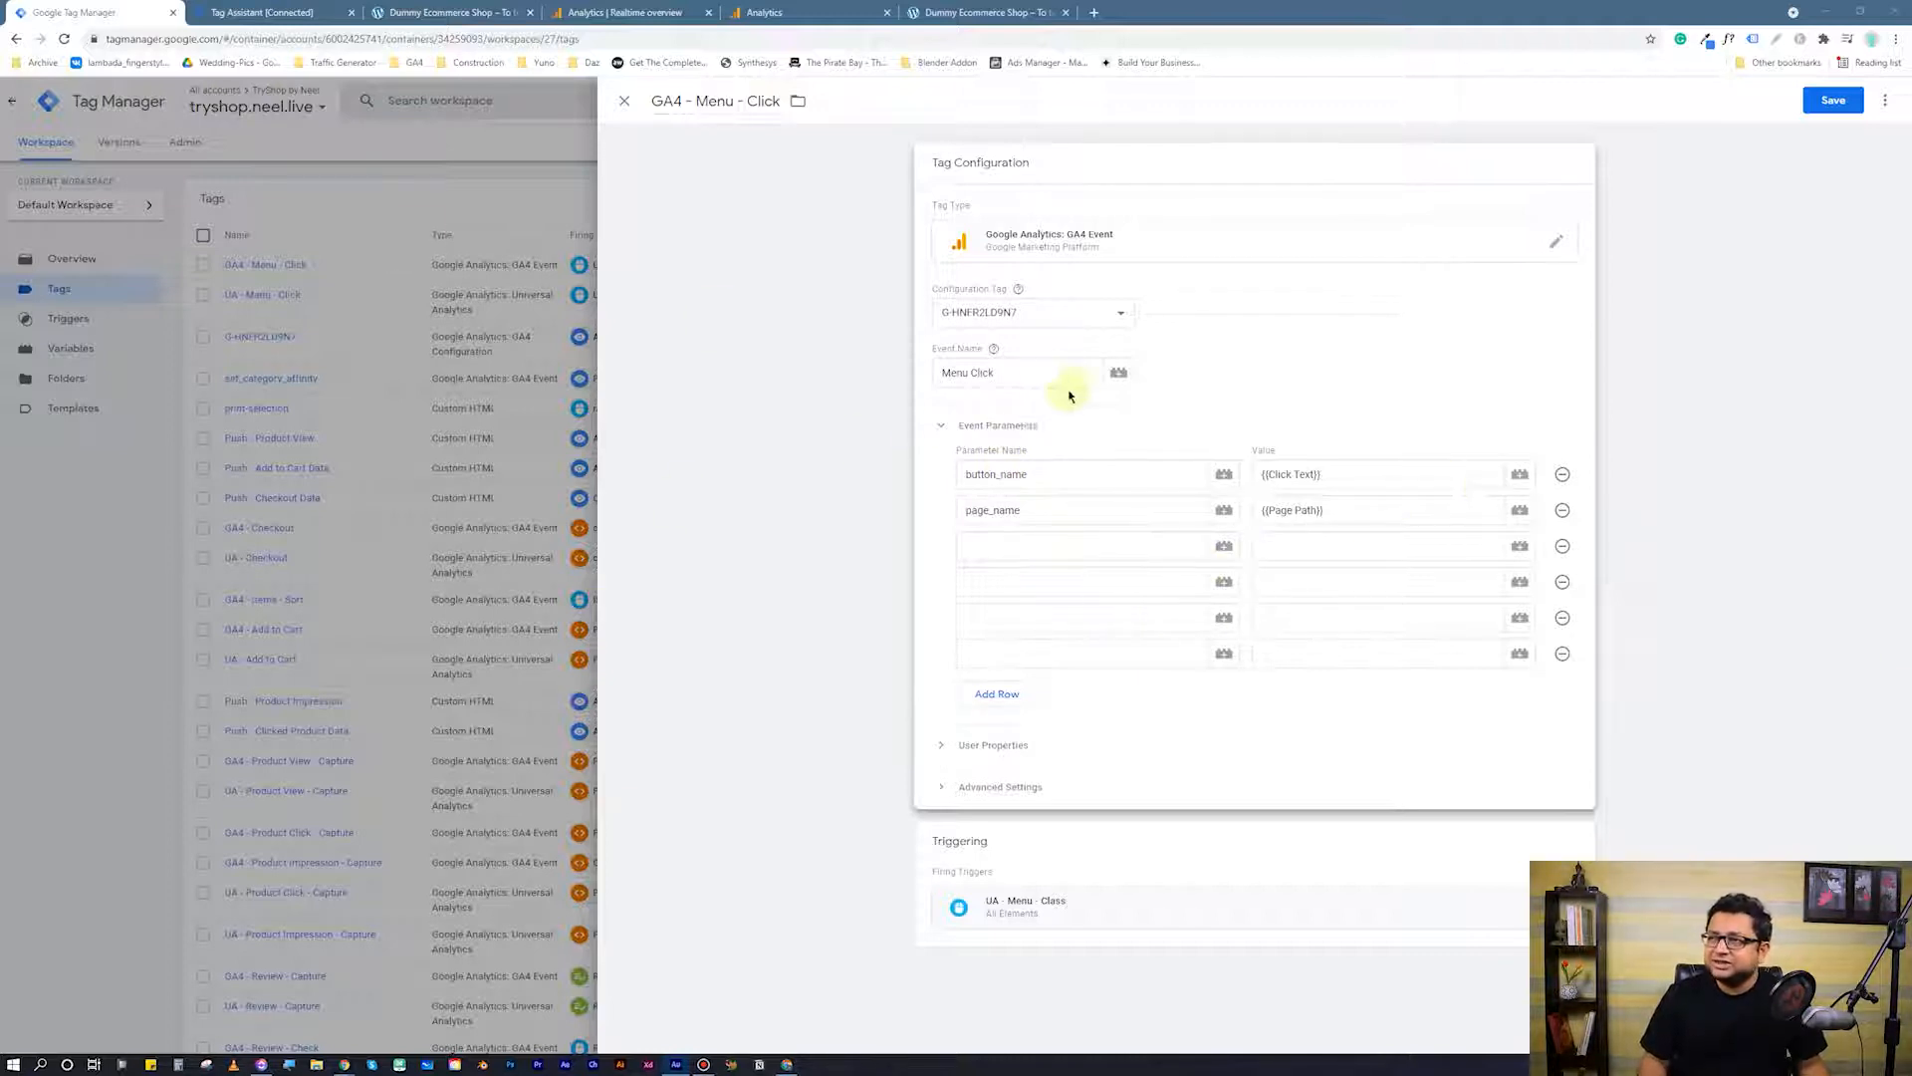
{"action": "left_click", "coordinate": [629, 339]}
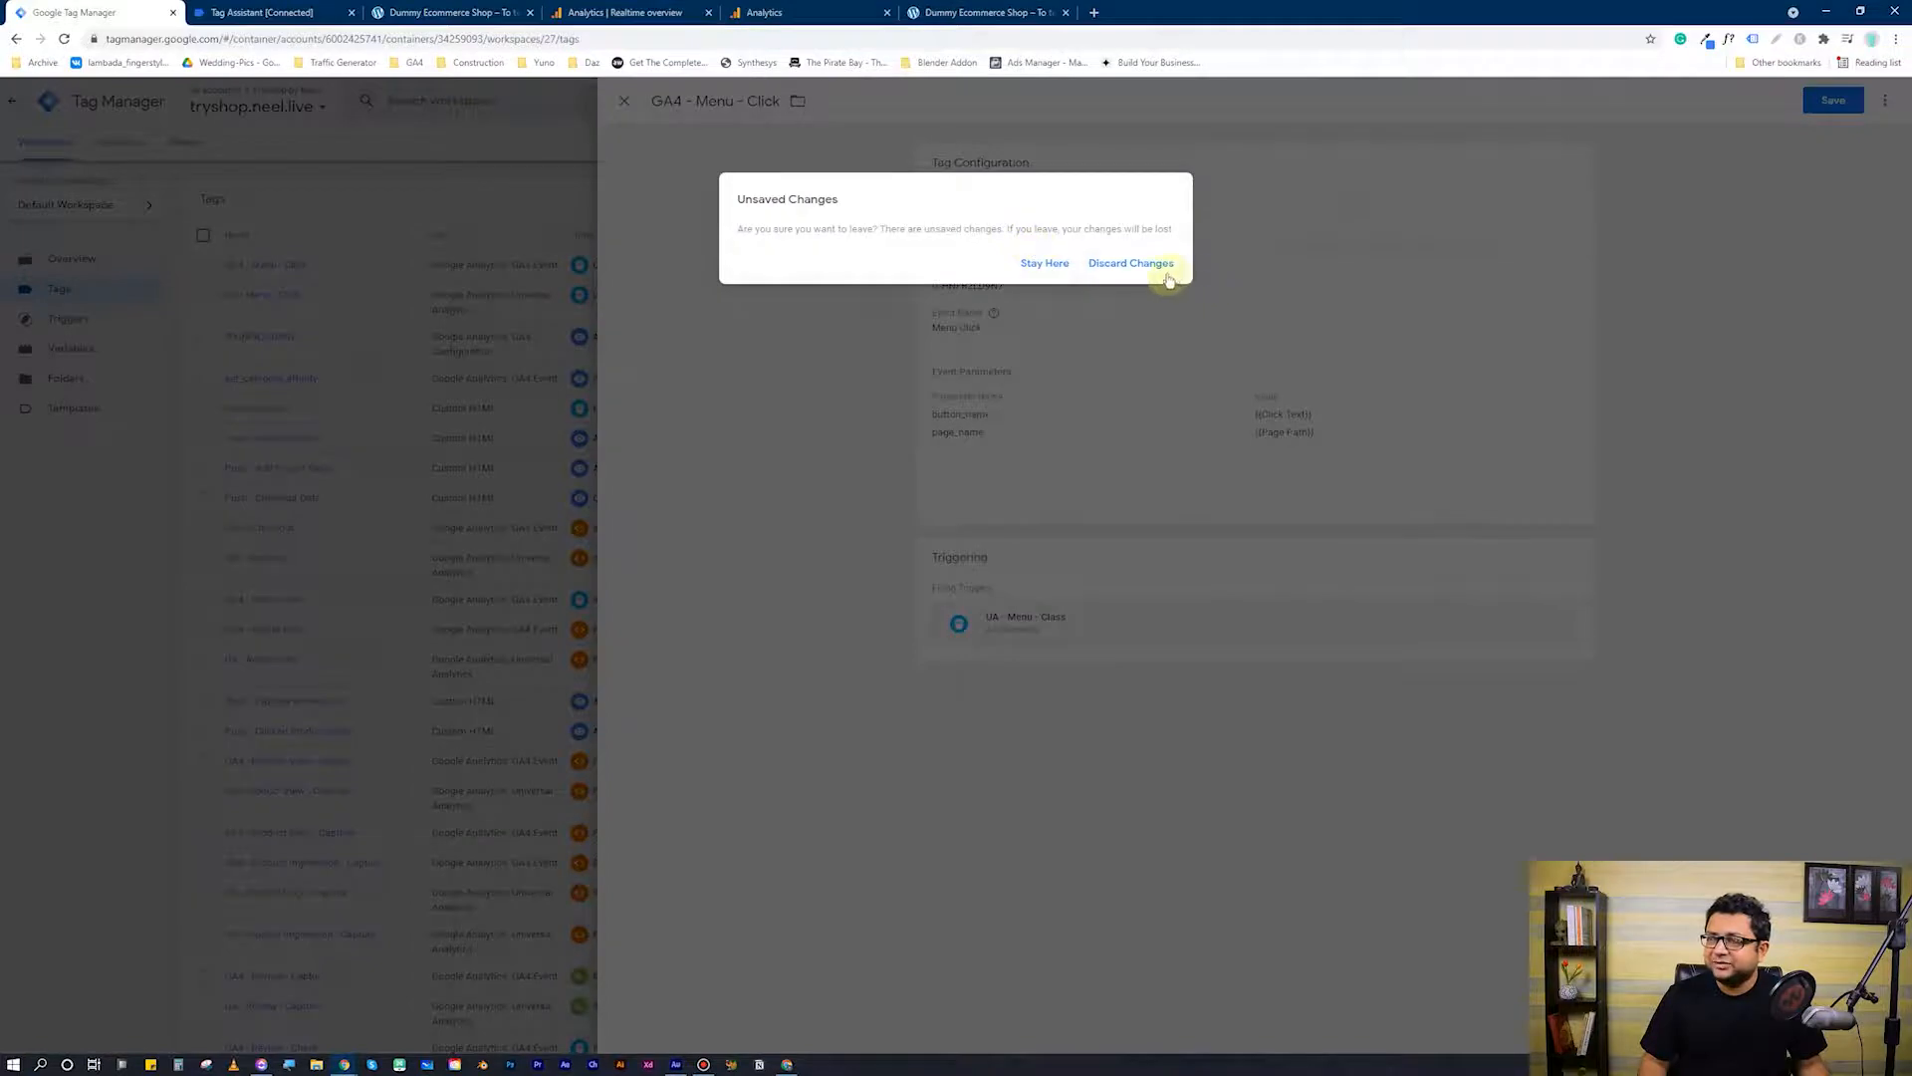
{"action": "left_click", "coordinate": [1150, 265]}
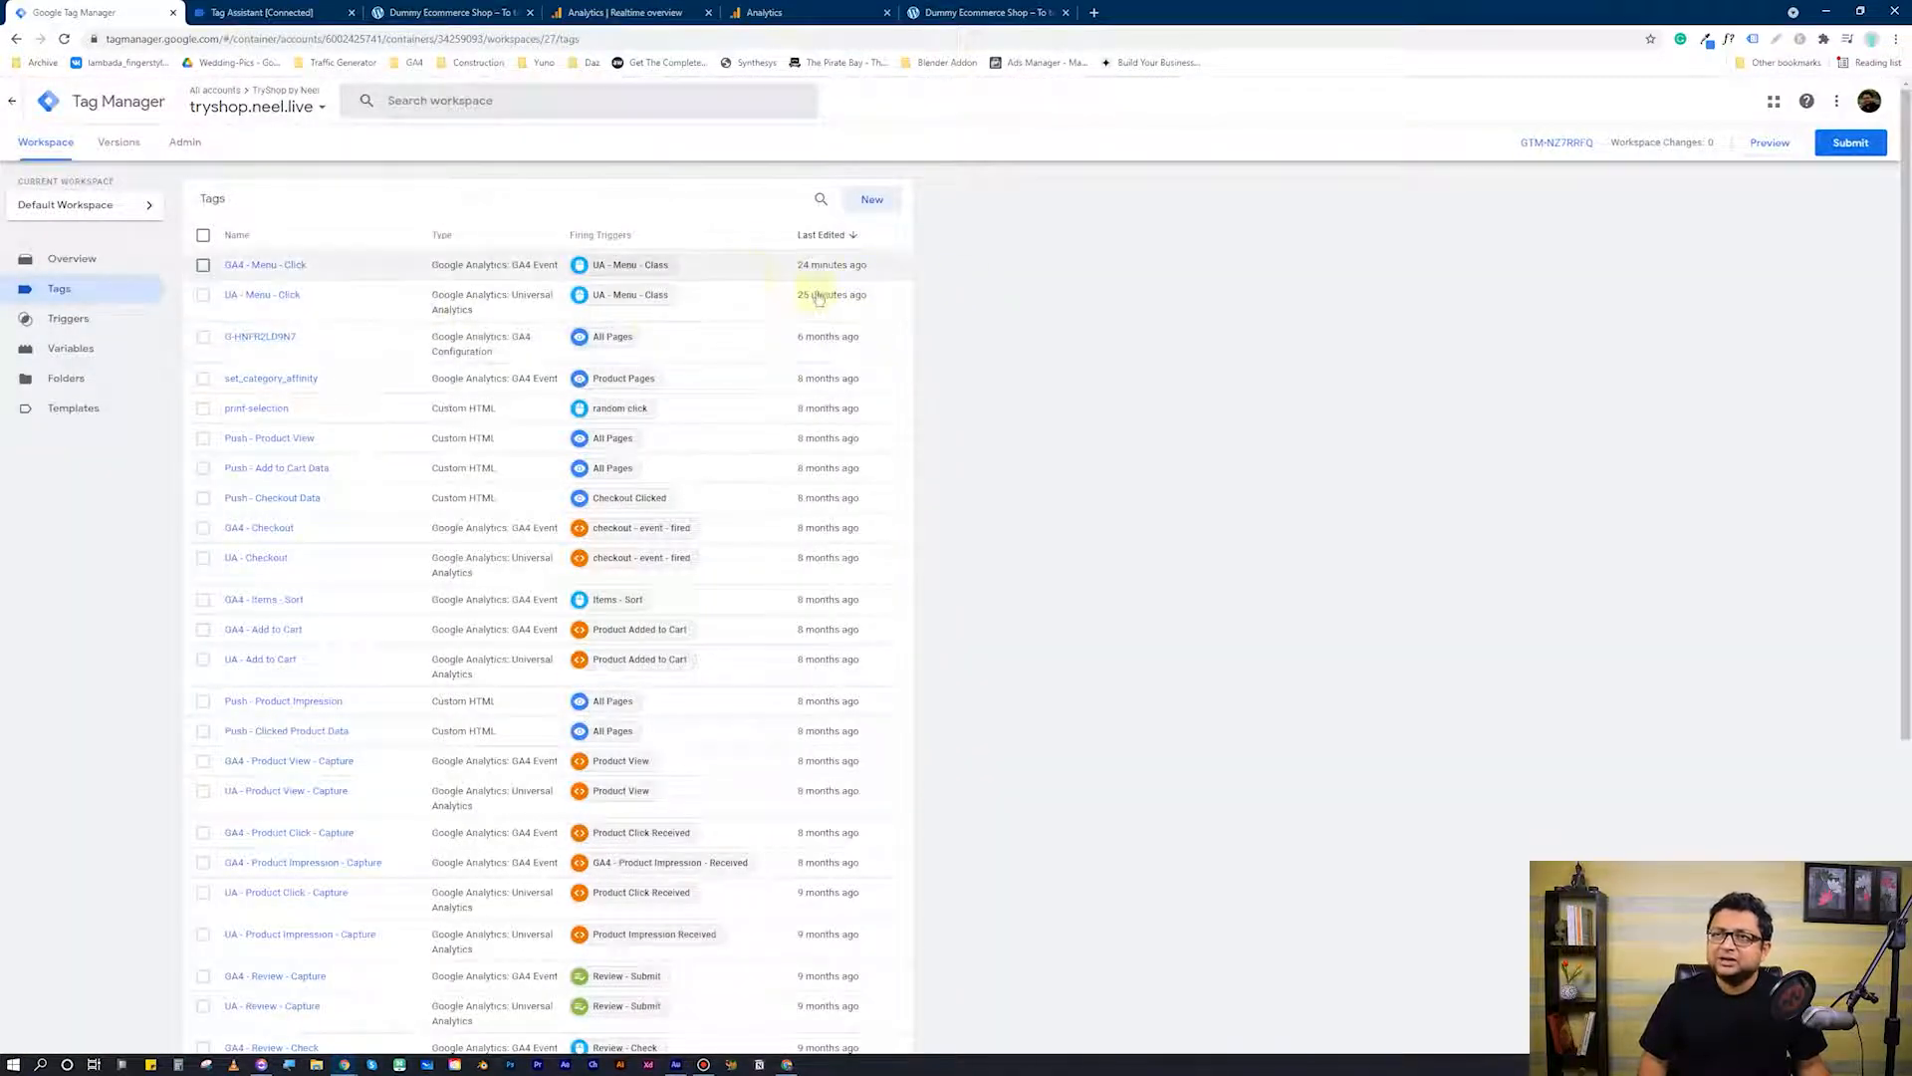
Compare the fired and not-fired tags in the Tag Assistant summary with the shop site's navigation menu.
{"action": "key", "text": "ctrl+Tab"}
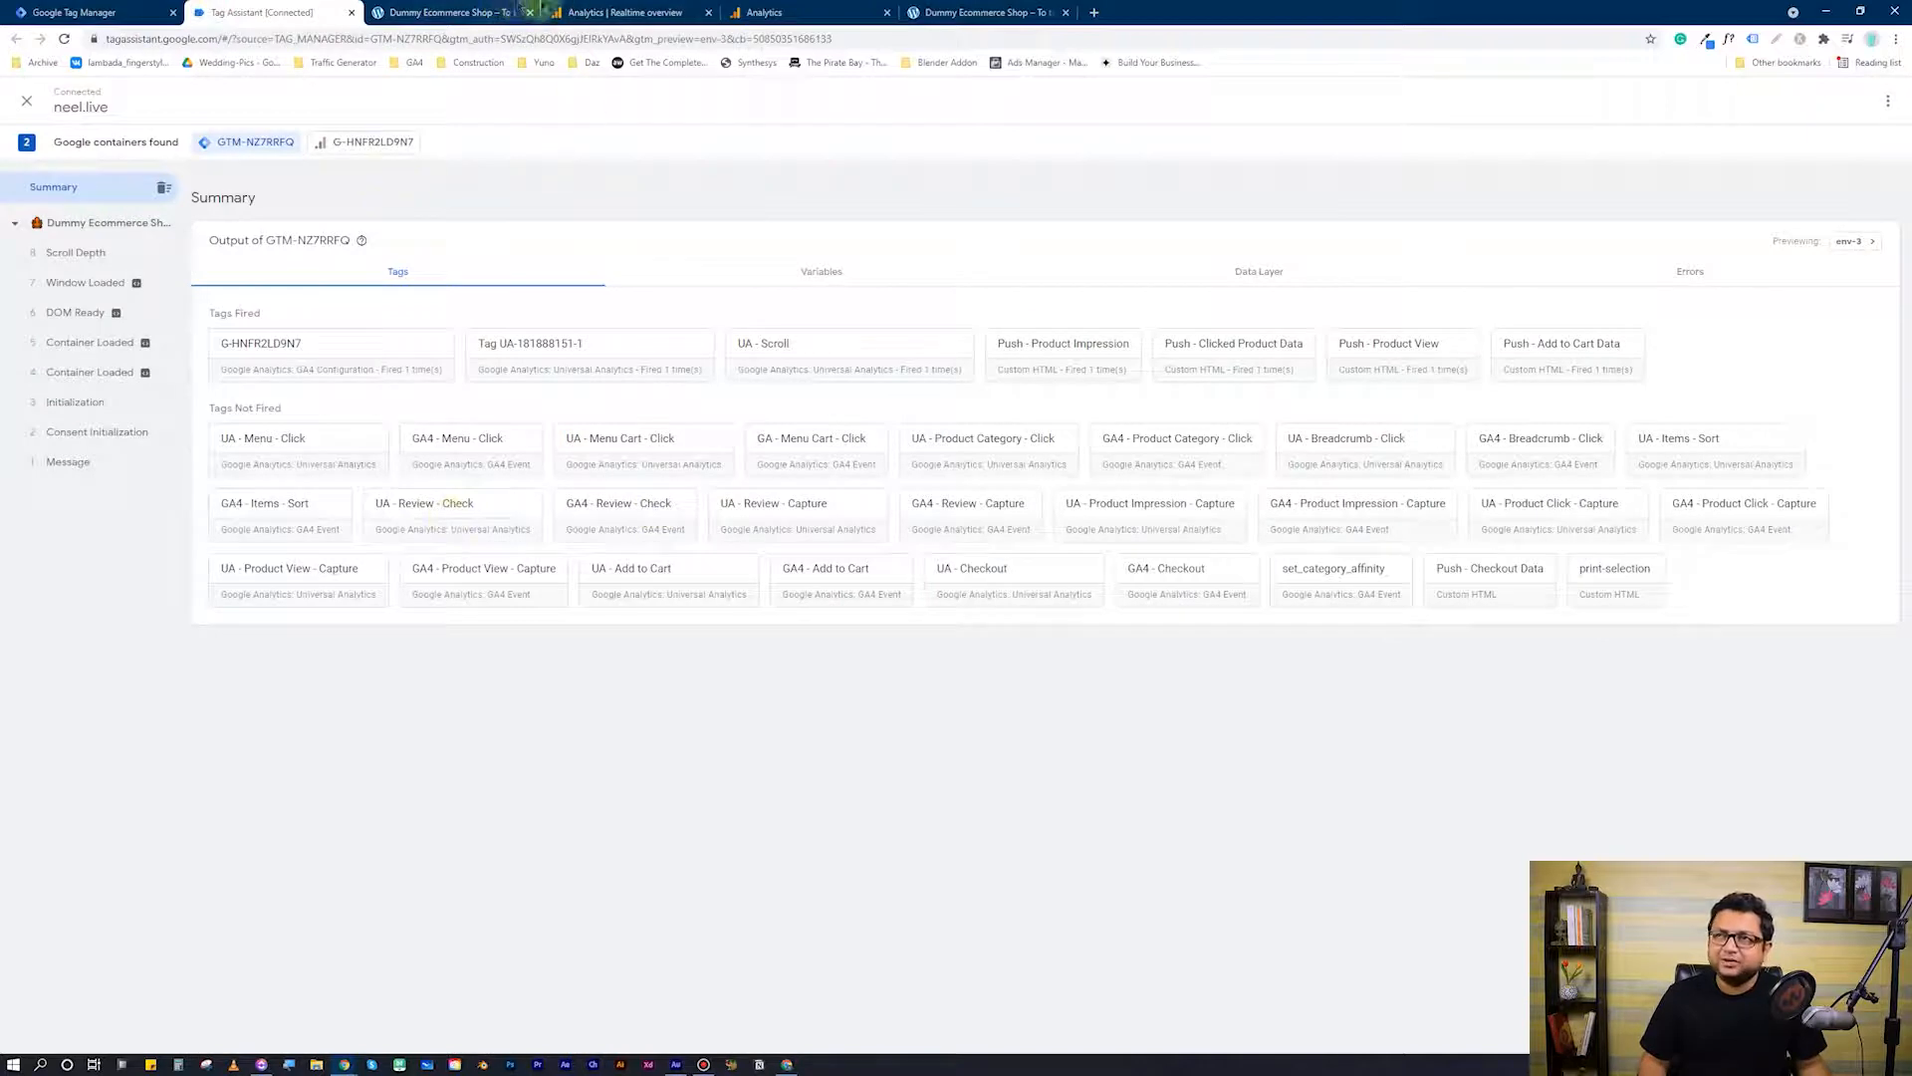
{"action": "key", "text": "ctrl+Tab"}
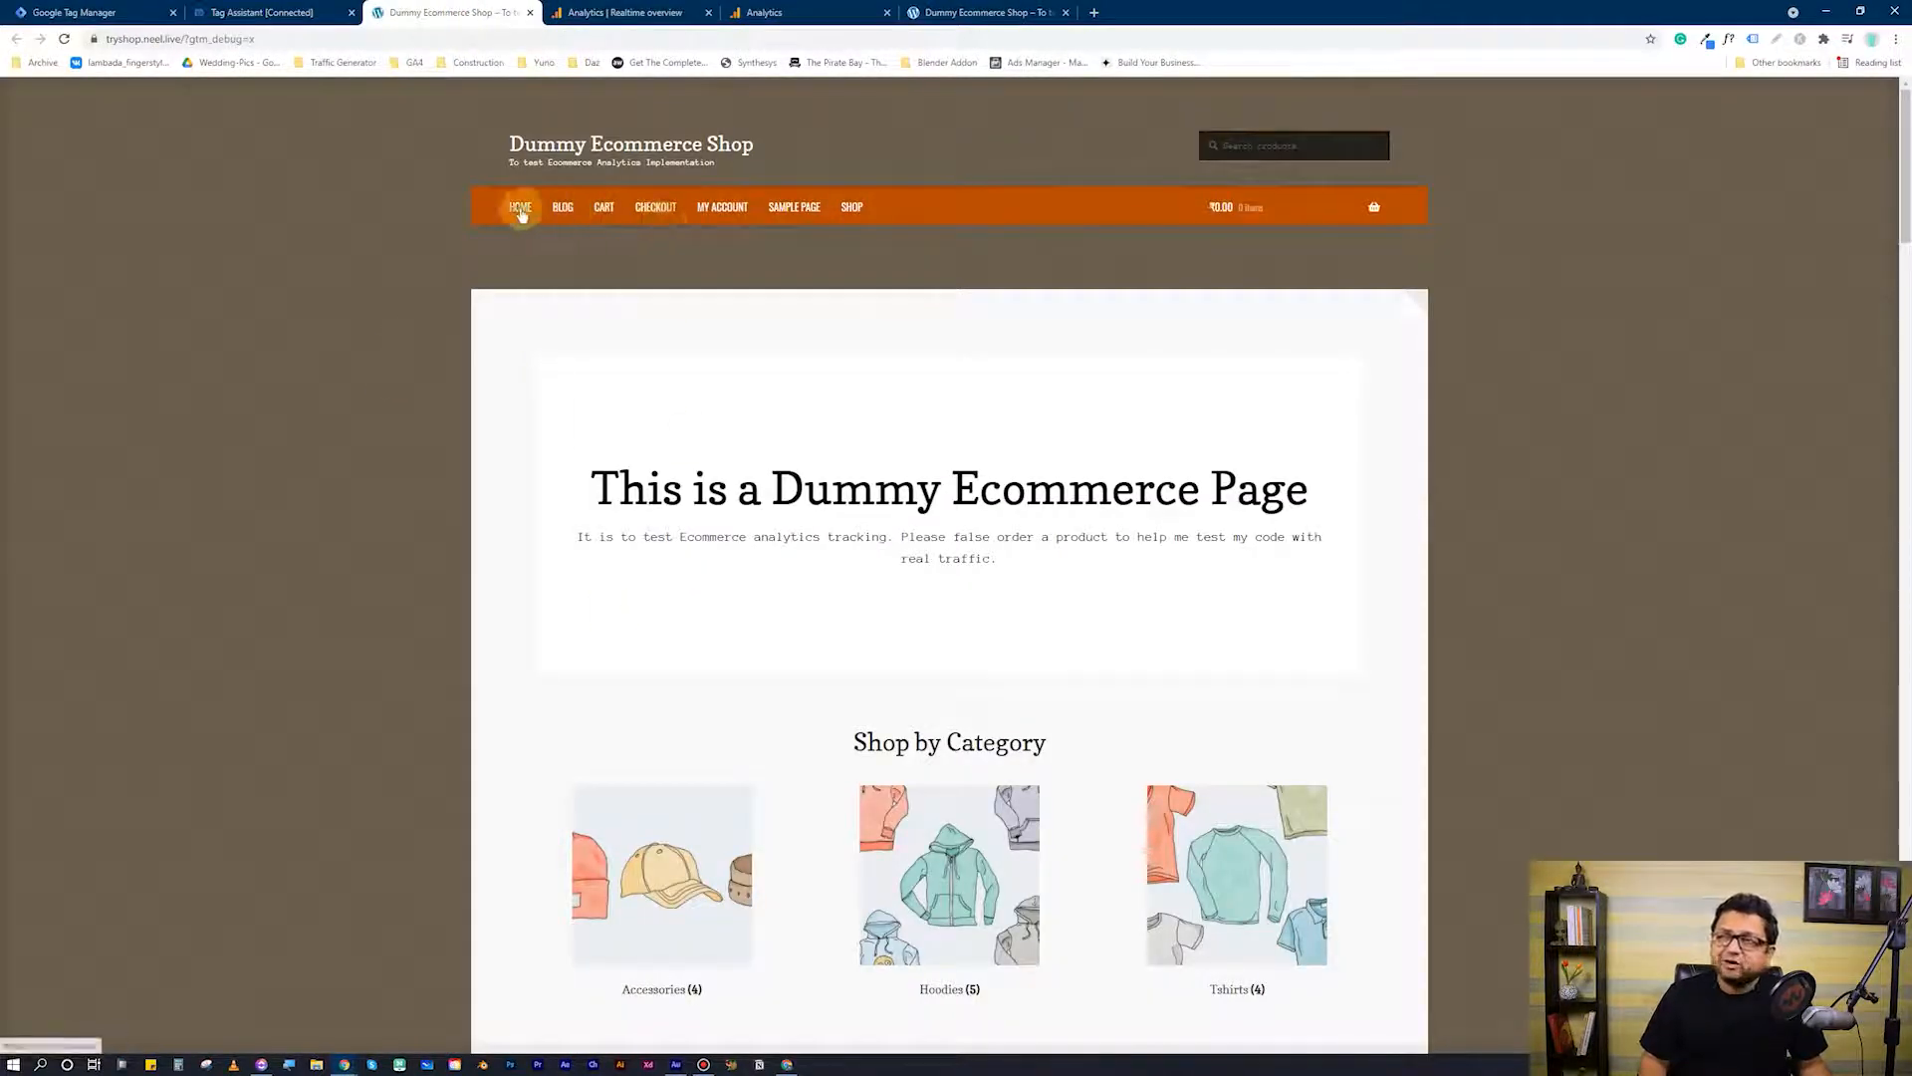
{"action": "key", "text": "ctrl+shift+Tab"}
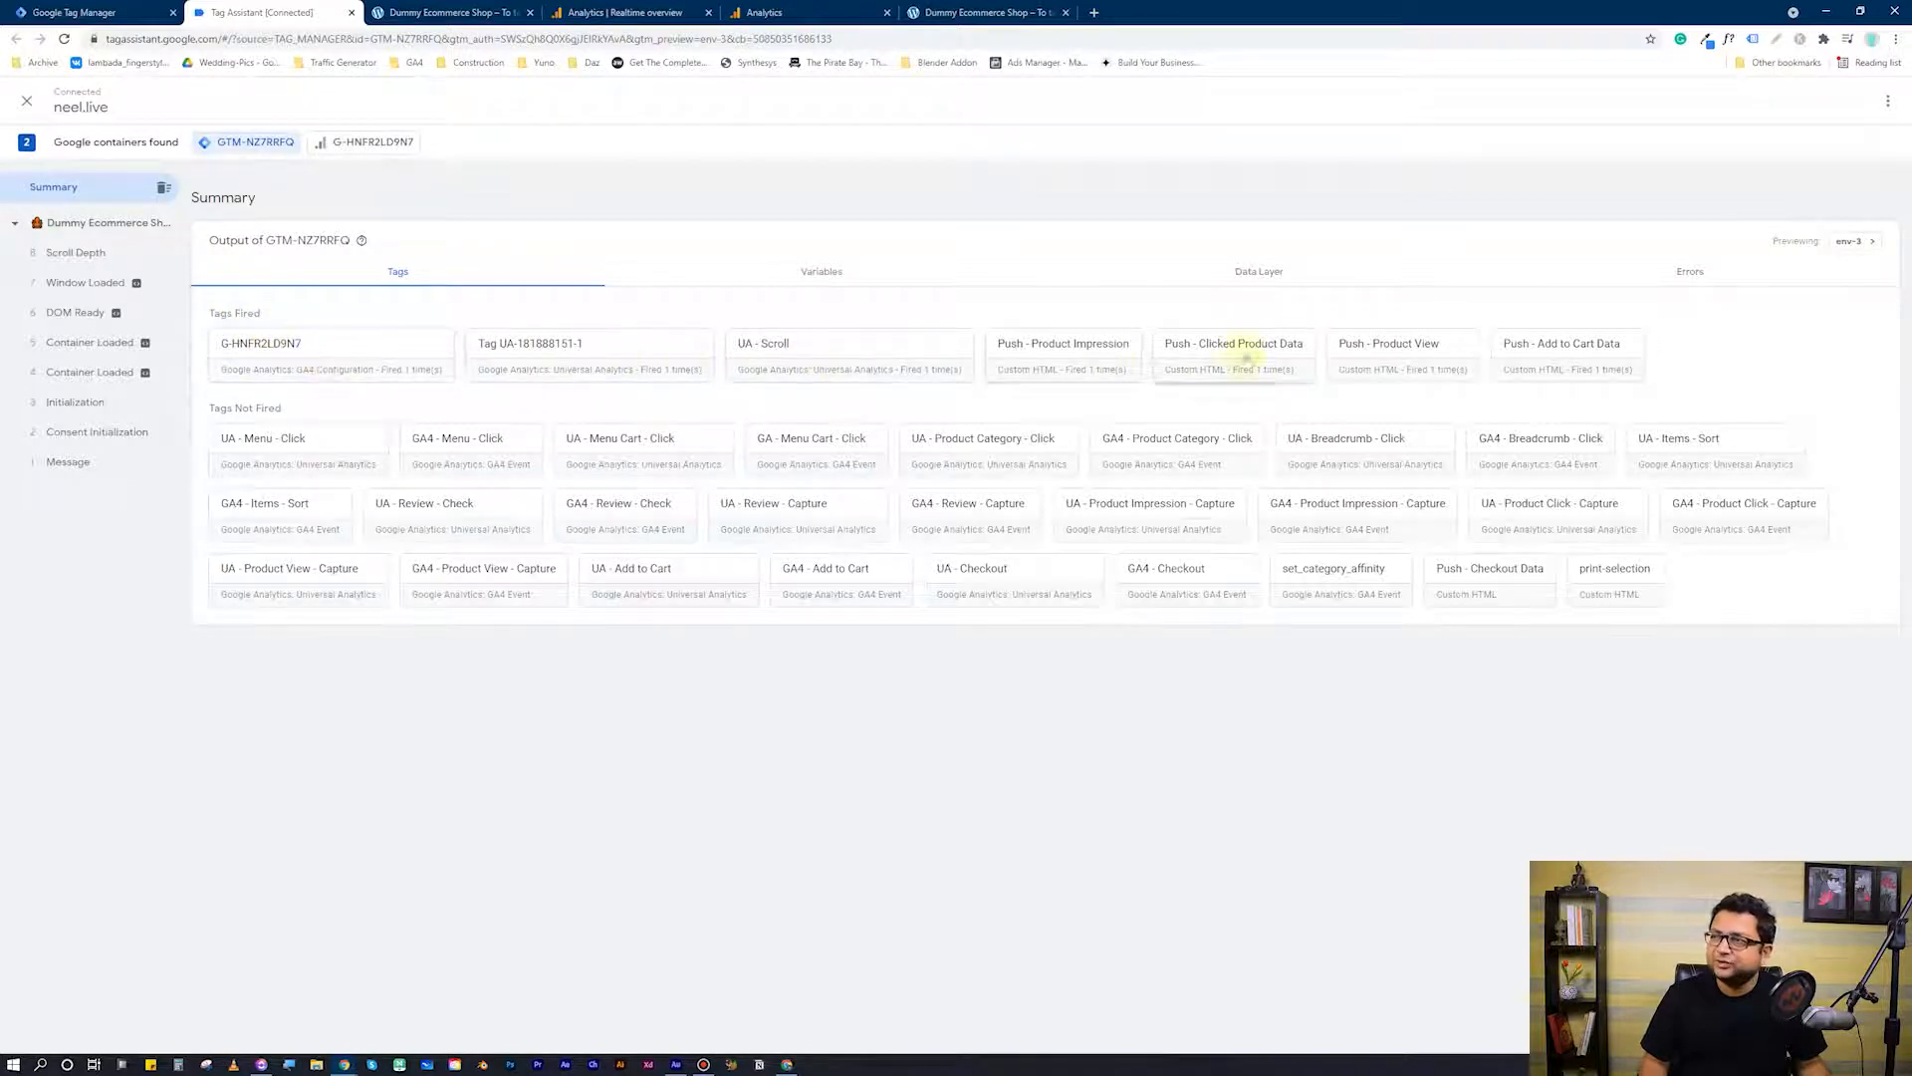
{"action": "left_click", "coordinate": [451, 12]}
{"action": "left_click", "coordinate": [299, 11]}
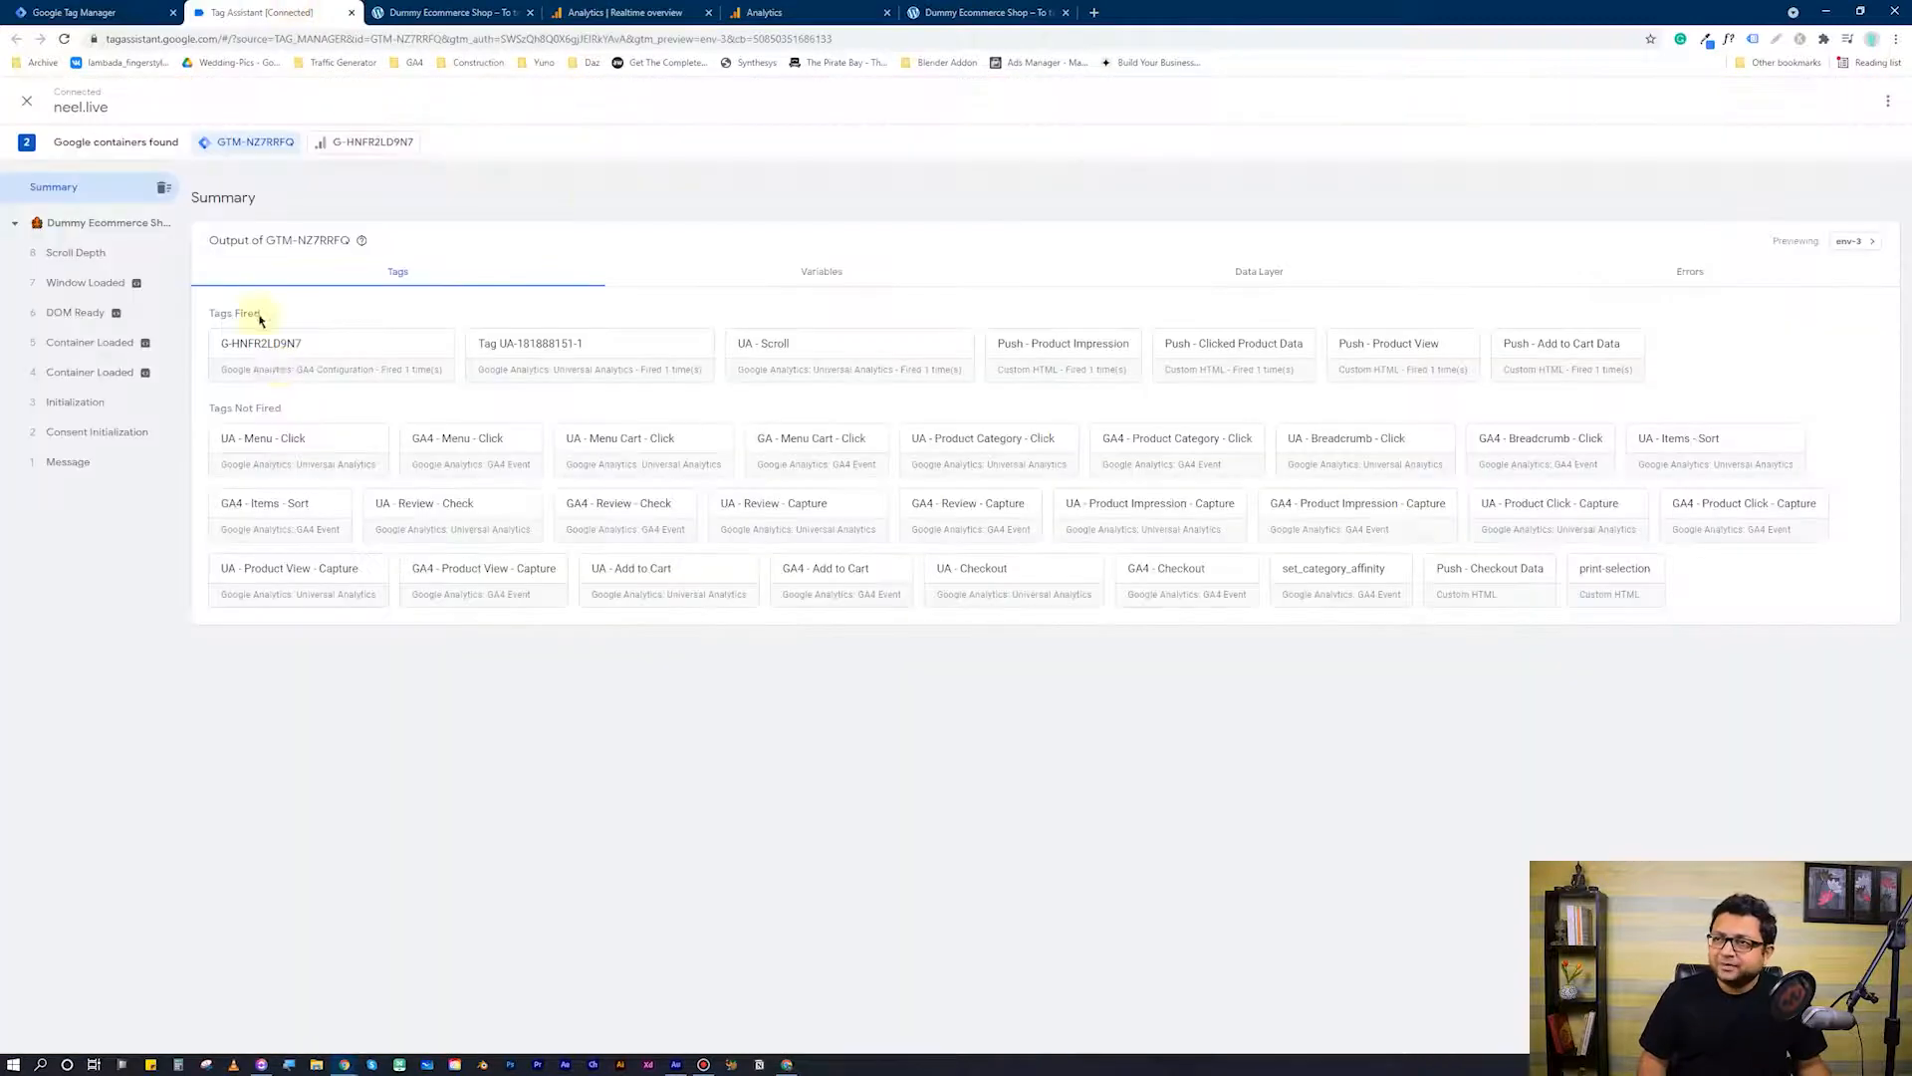
Open the Blog page from the shop site's navigation menu and return to the Tag Assistant summary.
{"action": "left_click", "coordinate": [376, 11]}
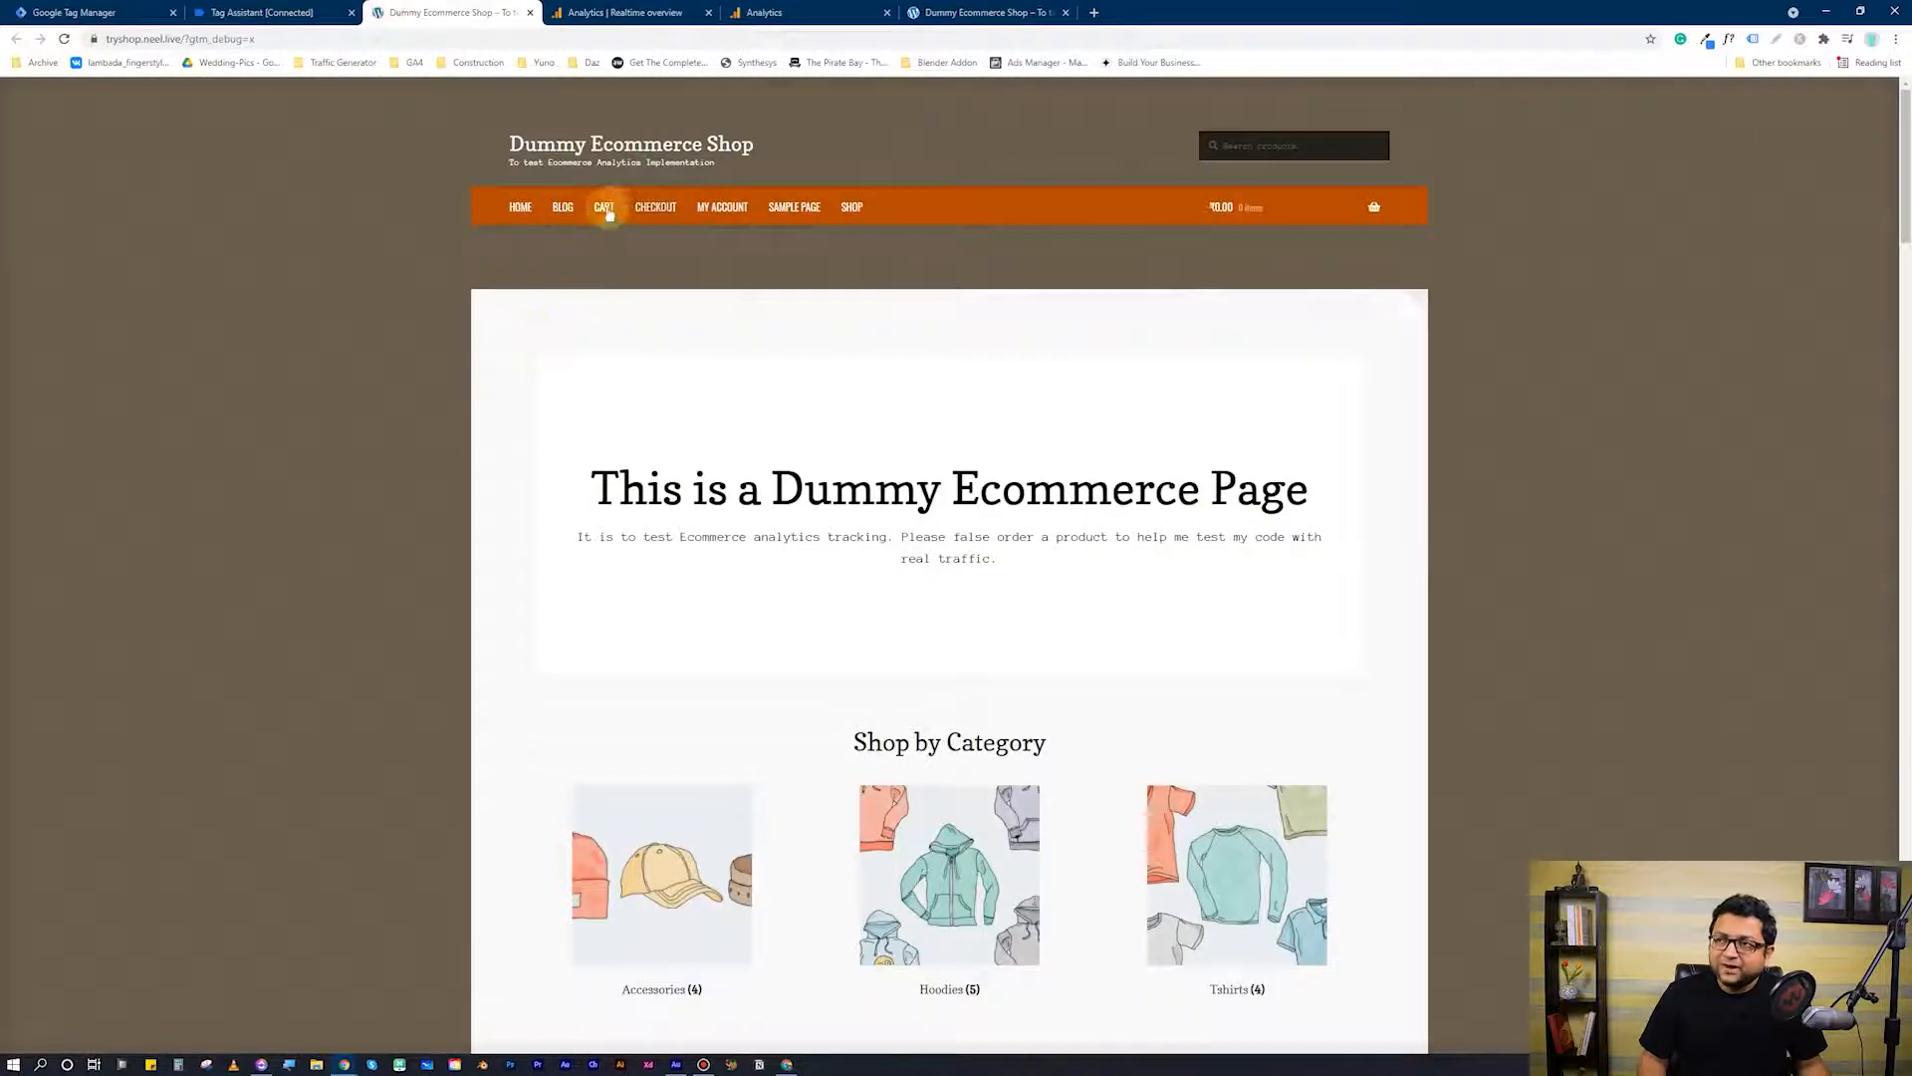
{"action": "left_click", "coordinate": [556, 211]}
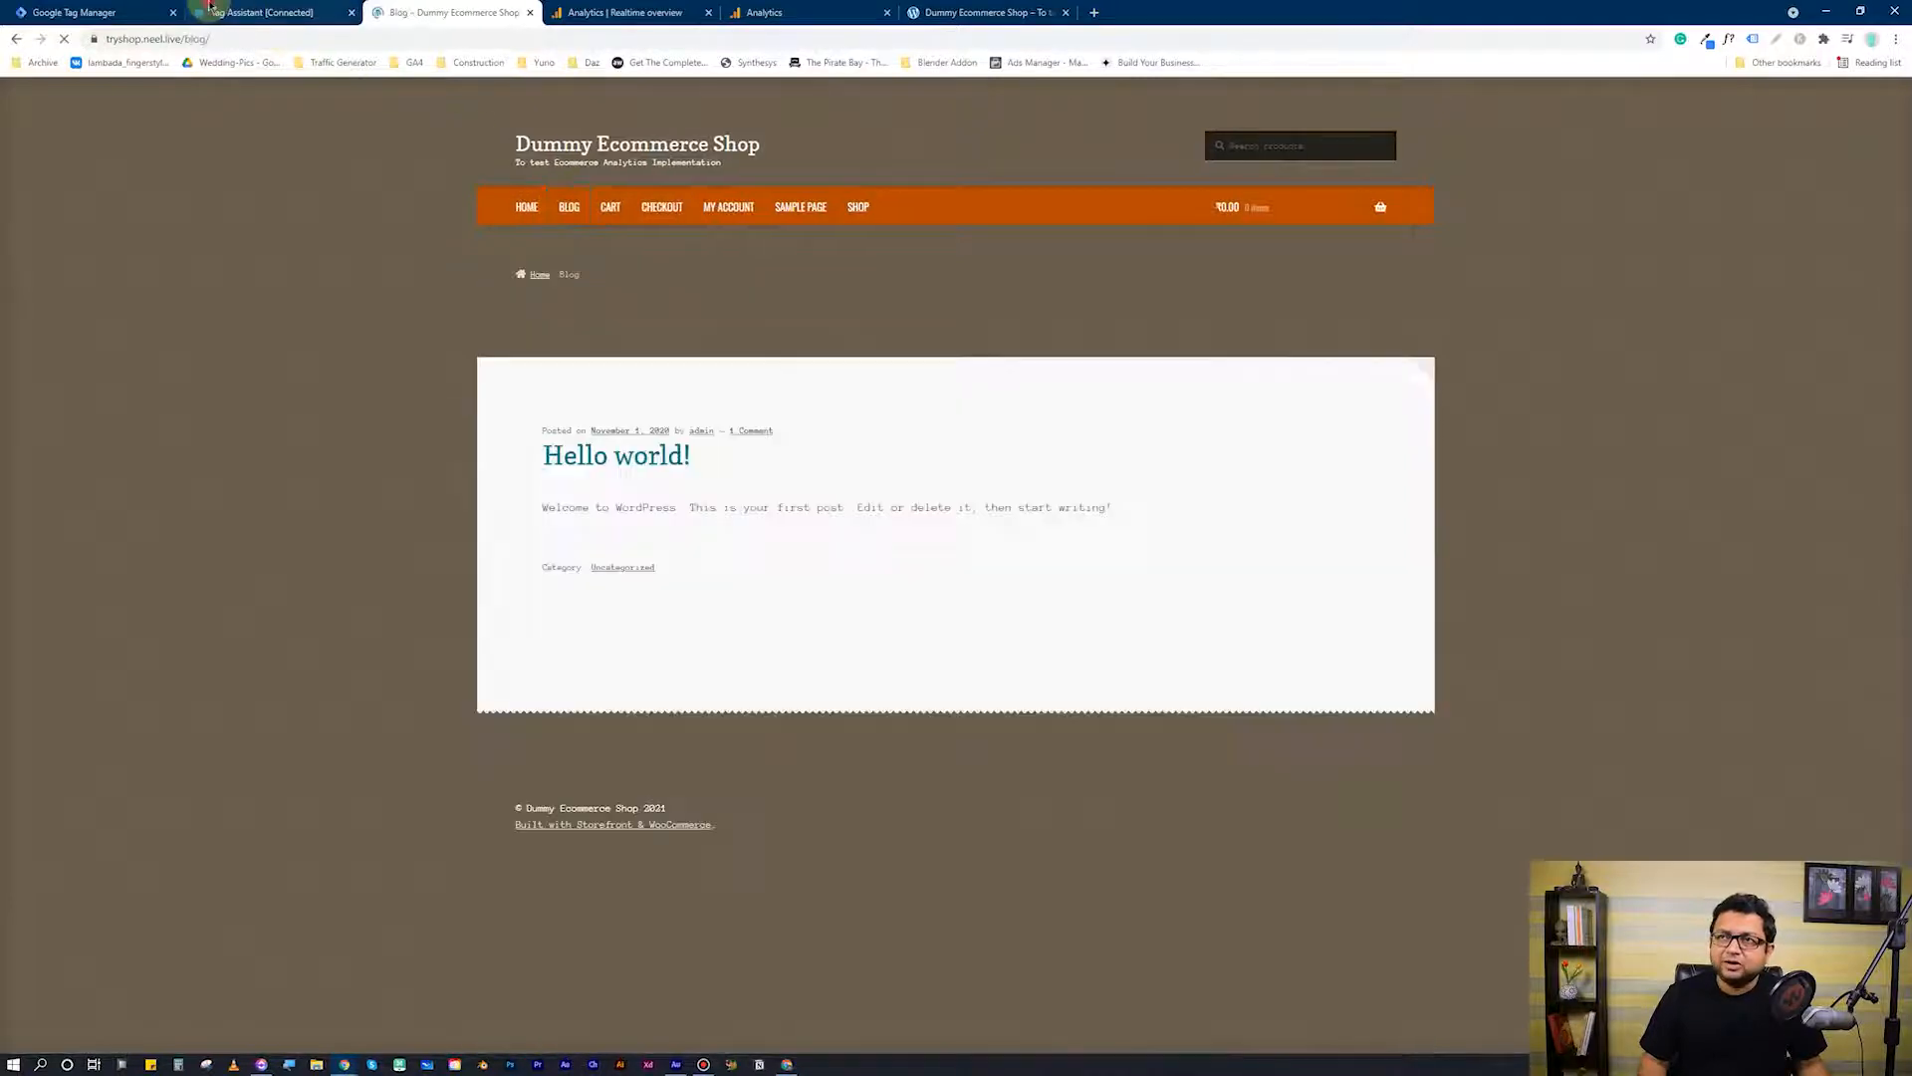
{"action": "left_click", "coordinate": [221, 12]}
{"action": "left_click", "coordinate": [438, 12]}
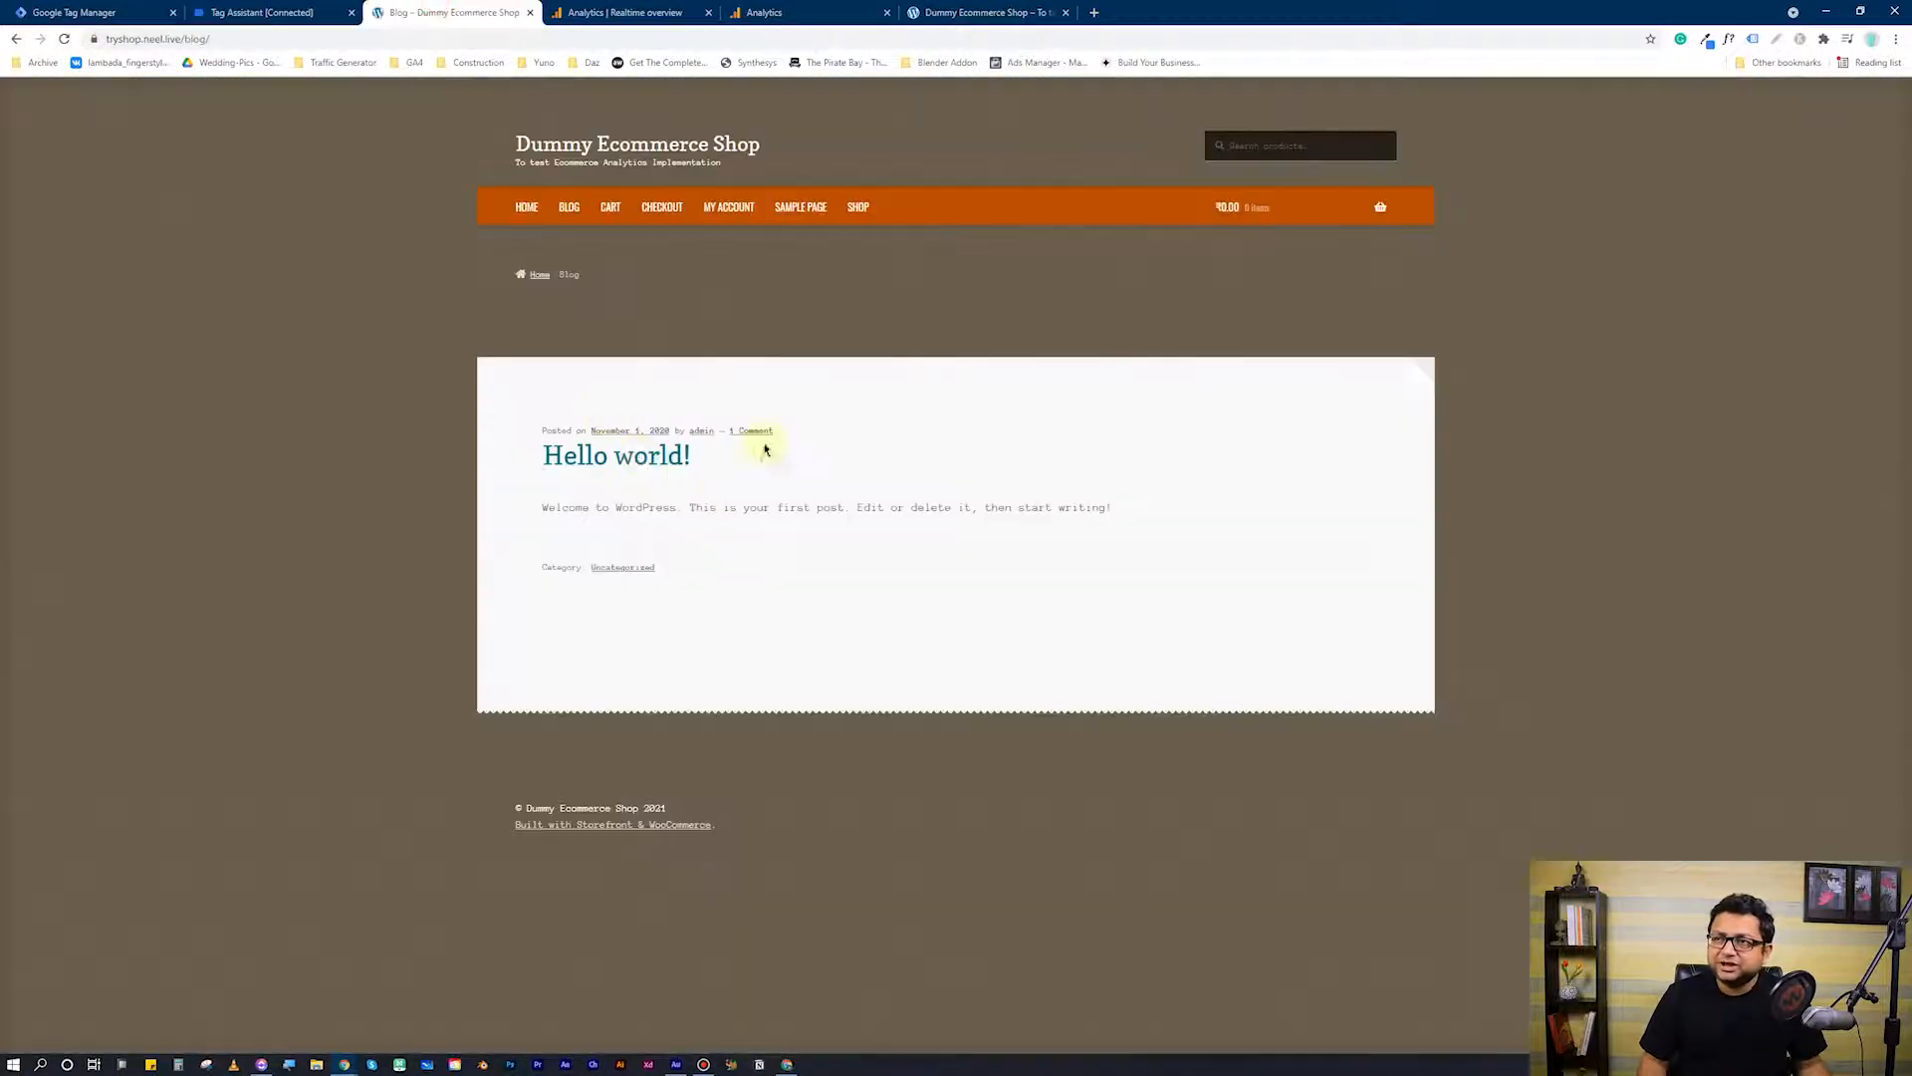
{"action": "left_click", "coordinate": [283, 8]}
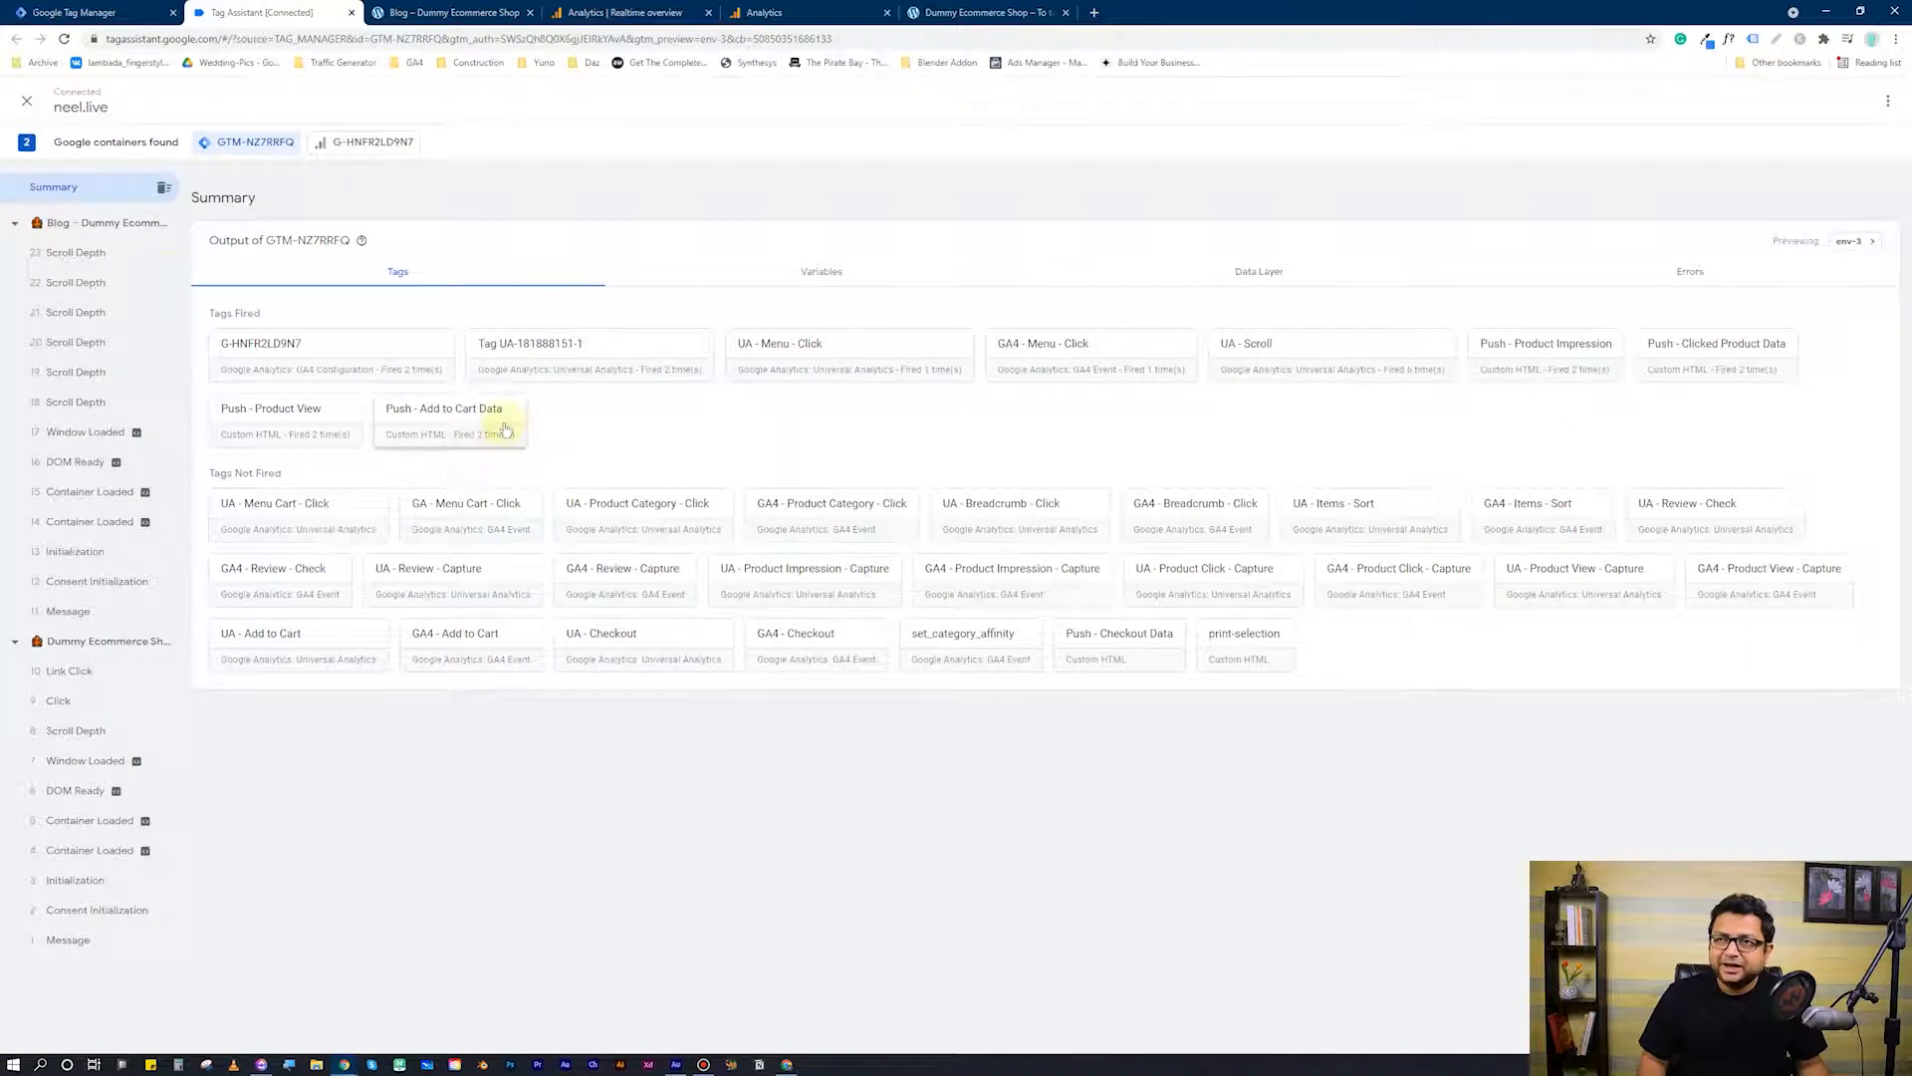
Review the tags fired on the shop home page in Tag Assistant and the UA - Menu - Click tag's details.
{"action": "left_click", "coordinate": [134, 644]}
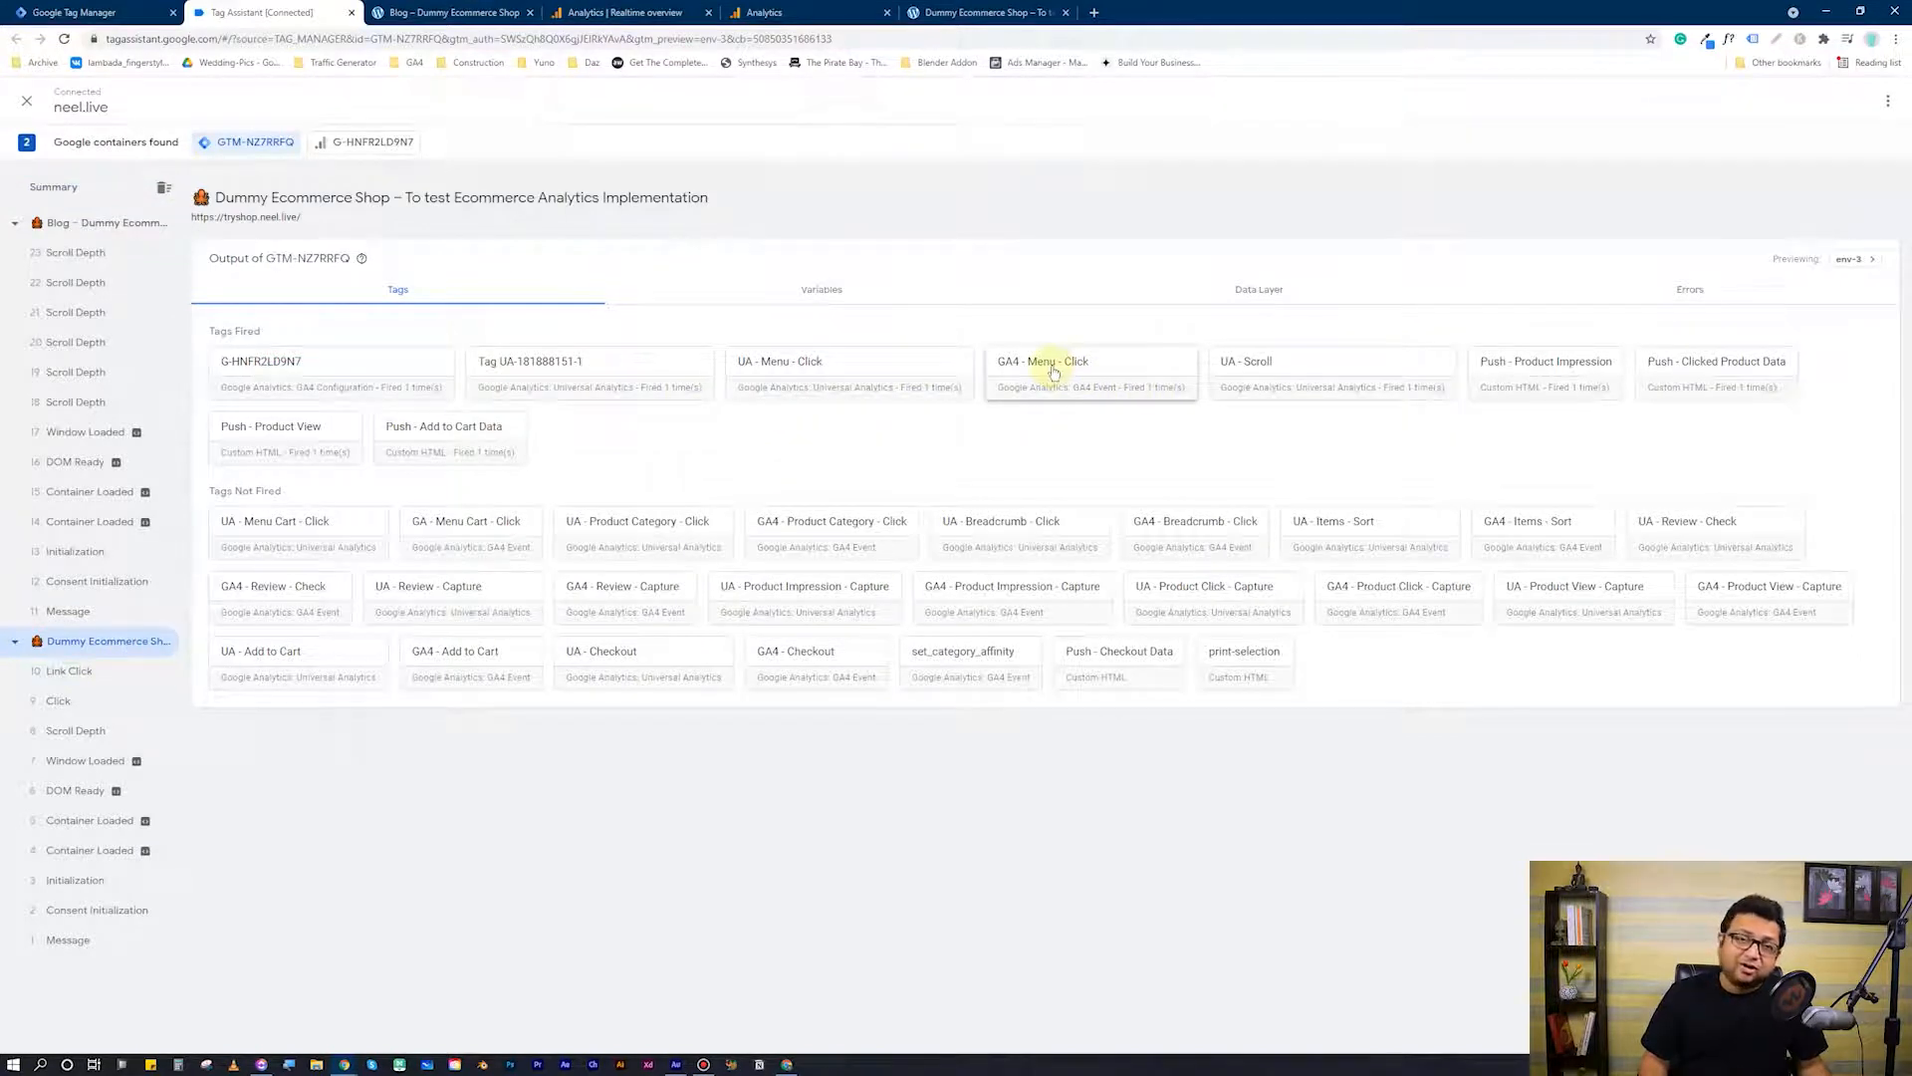
{"action": "left_click", "coordinate": [805, 379]}
{"action": "left_click", "coordinate": [1092, 374]}
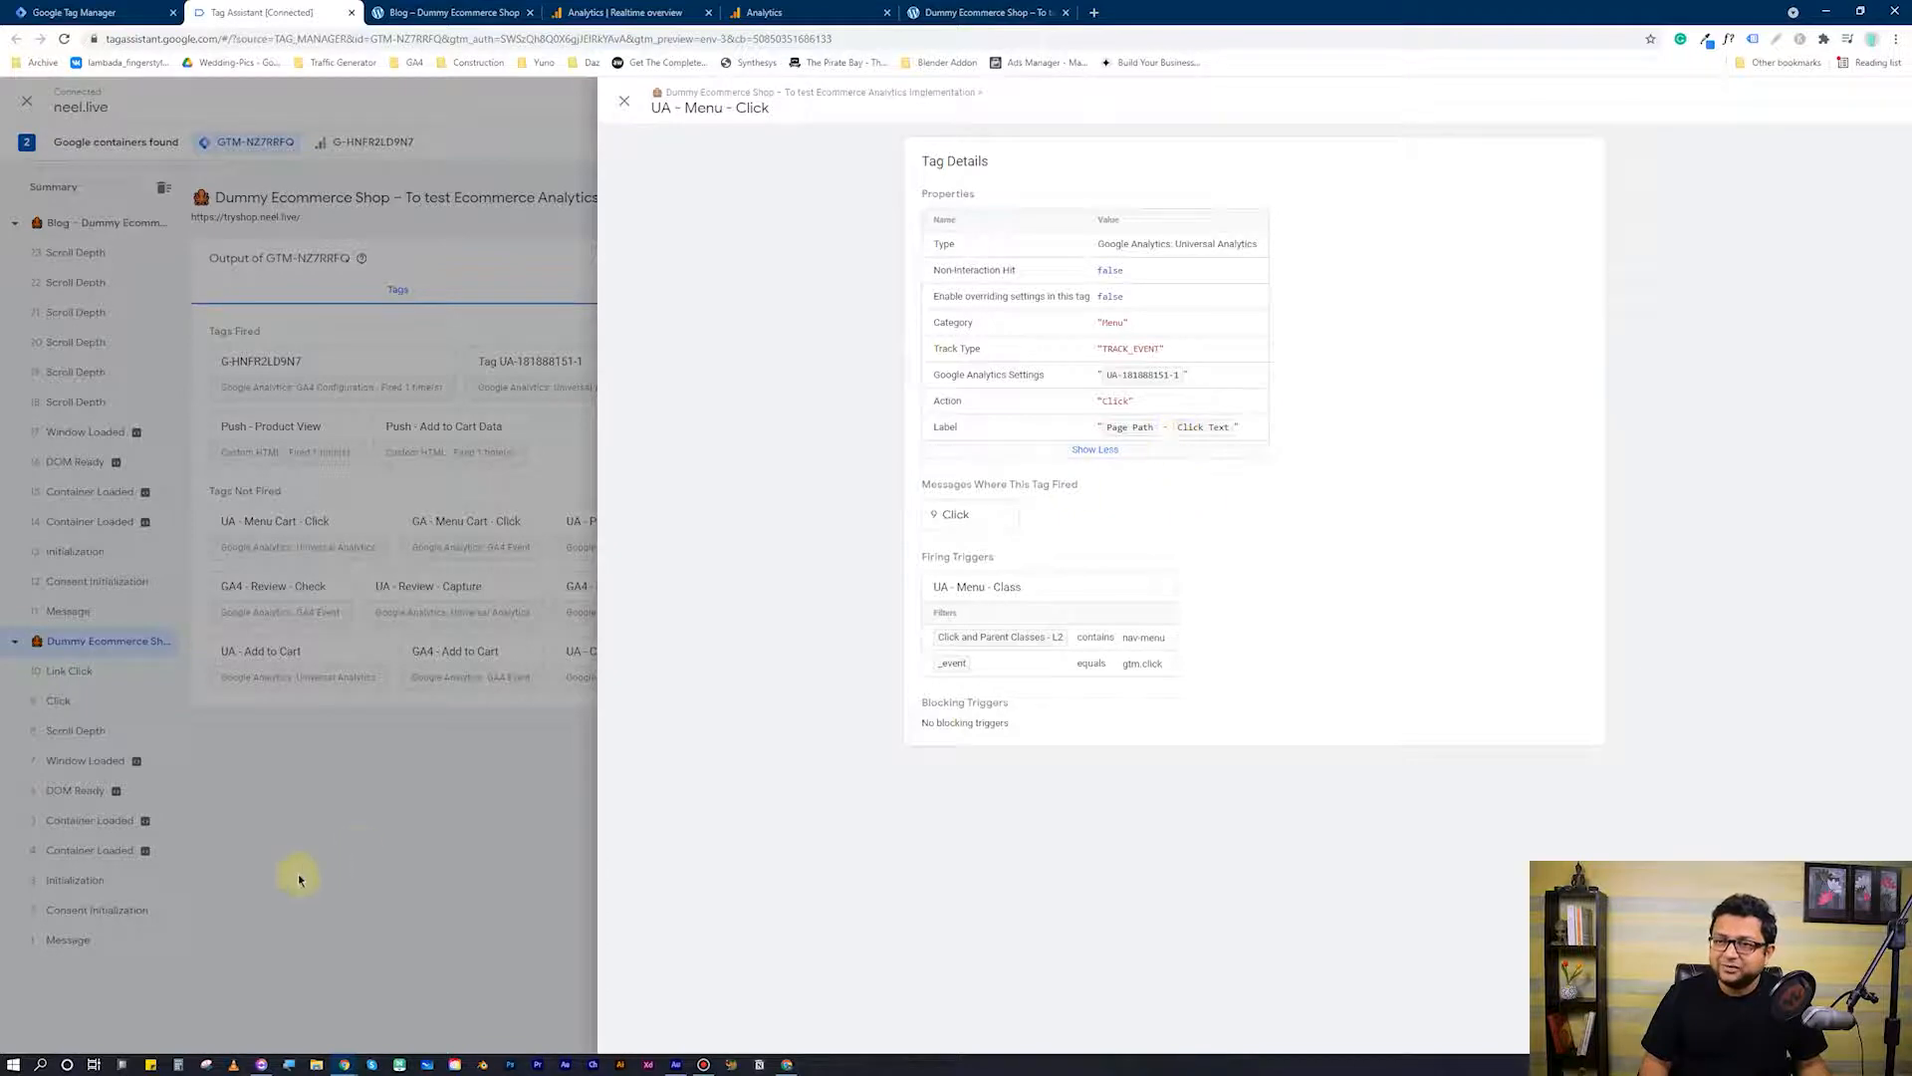
{"action": "left_click", "coordinate": [319, 837]}
Inspect the UA - Menu - Click tag fired on the home page's Click event, expanding its properties to examine the label value.
{"action": "left_click", "coordinate": [58, 700]}
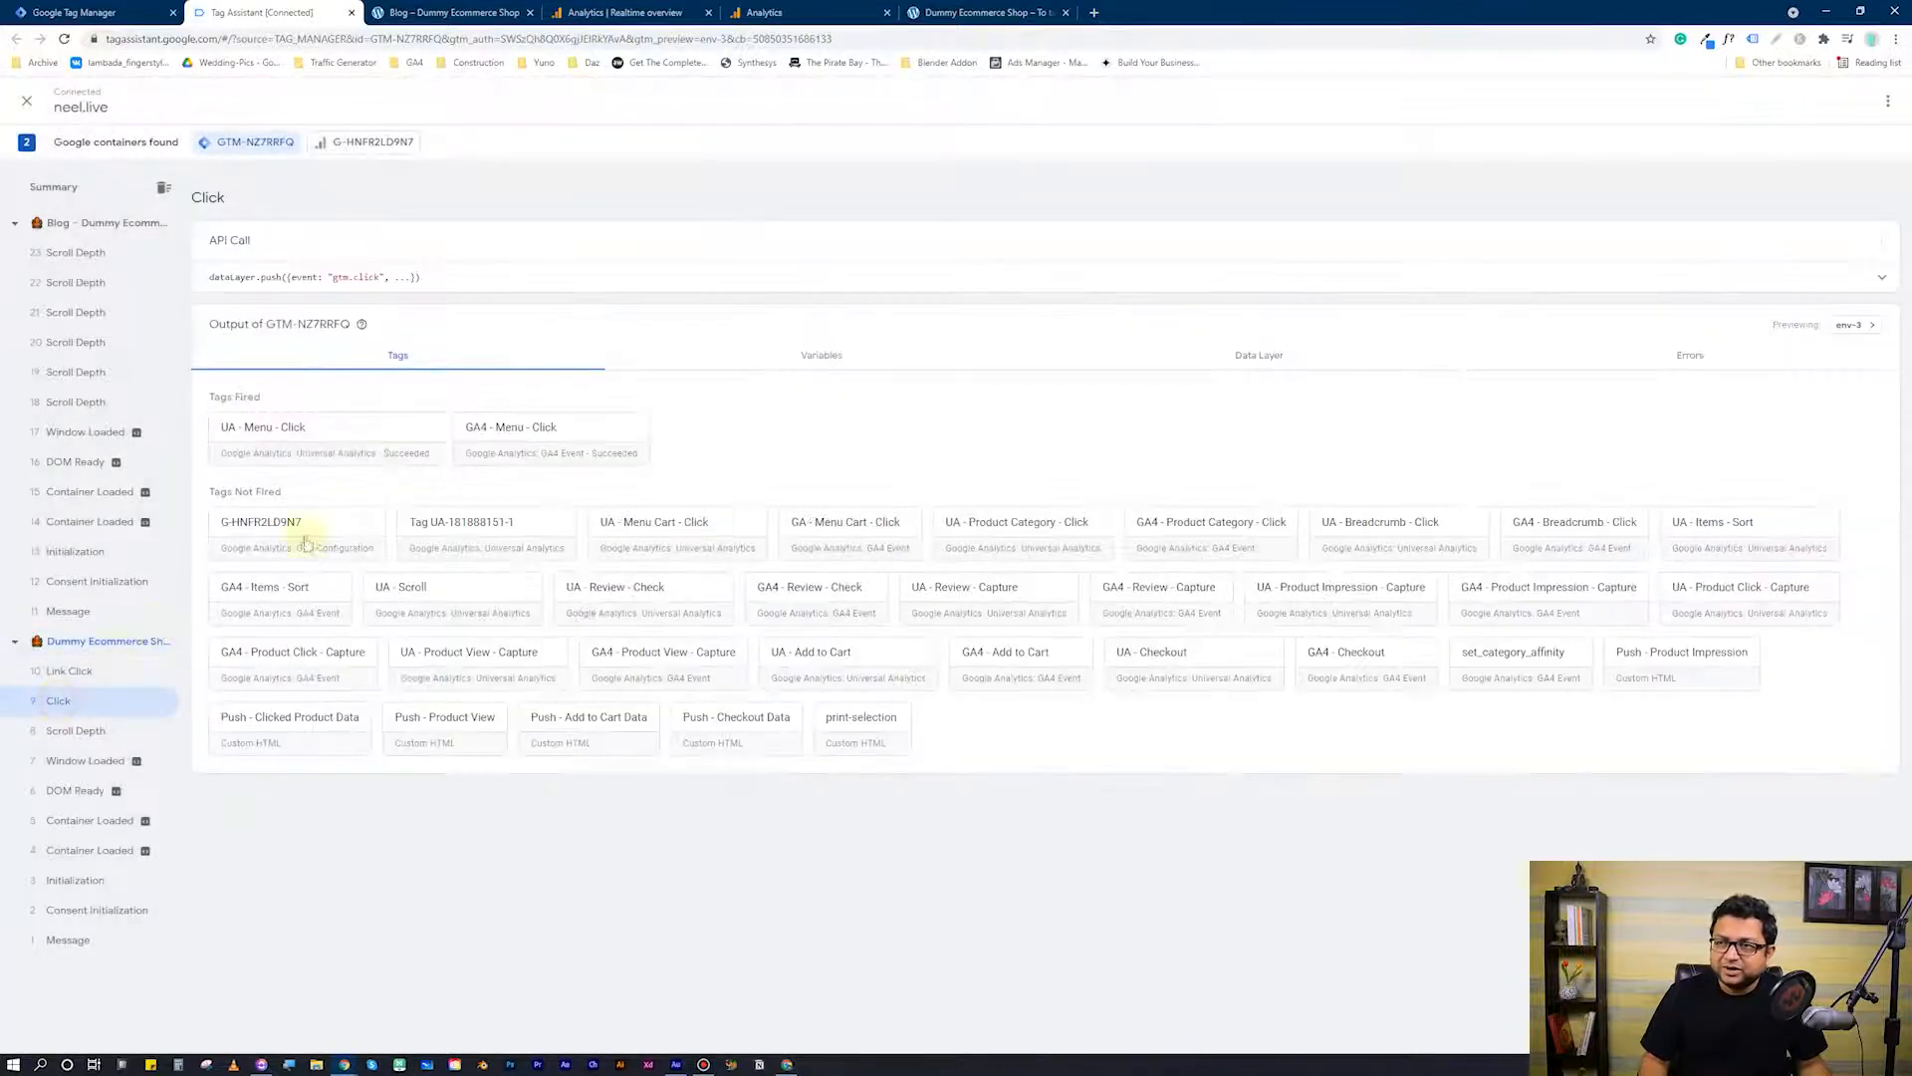
{"action": "left_click", "coordinate": [344, 442]}
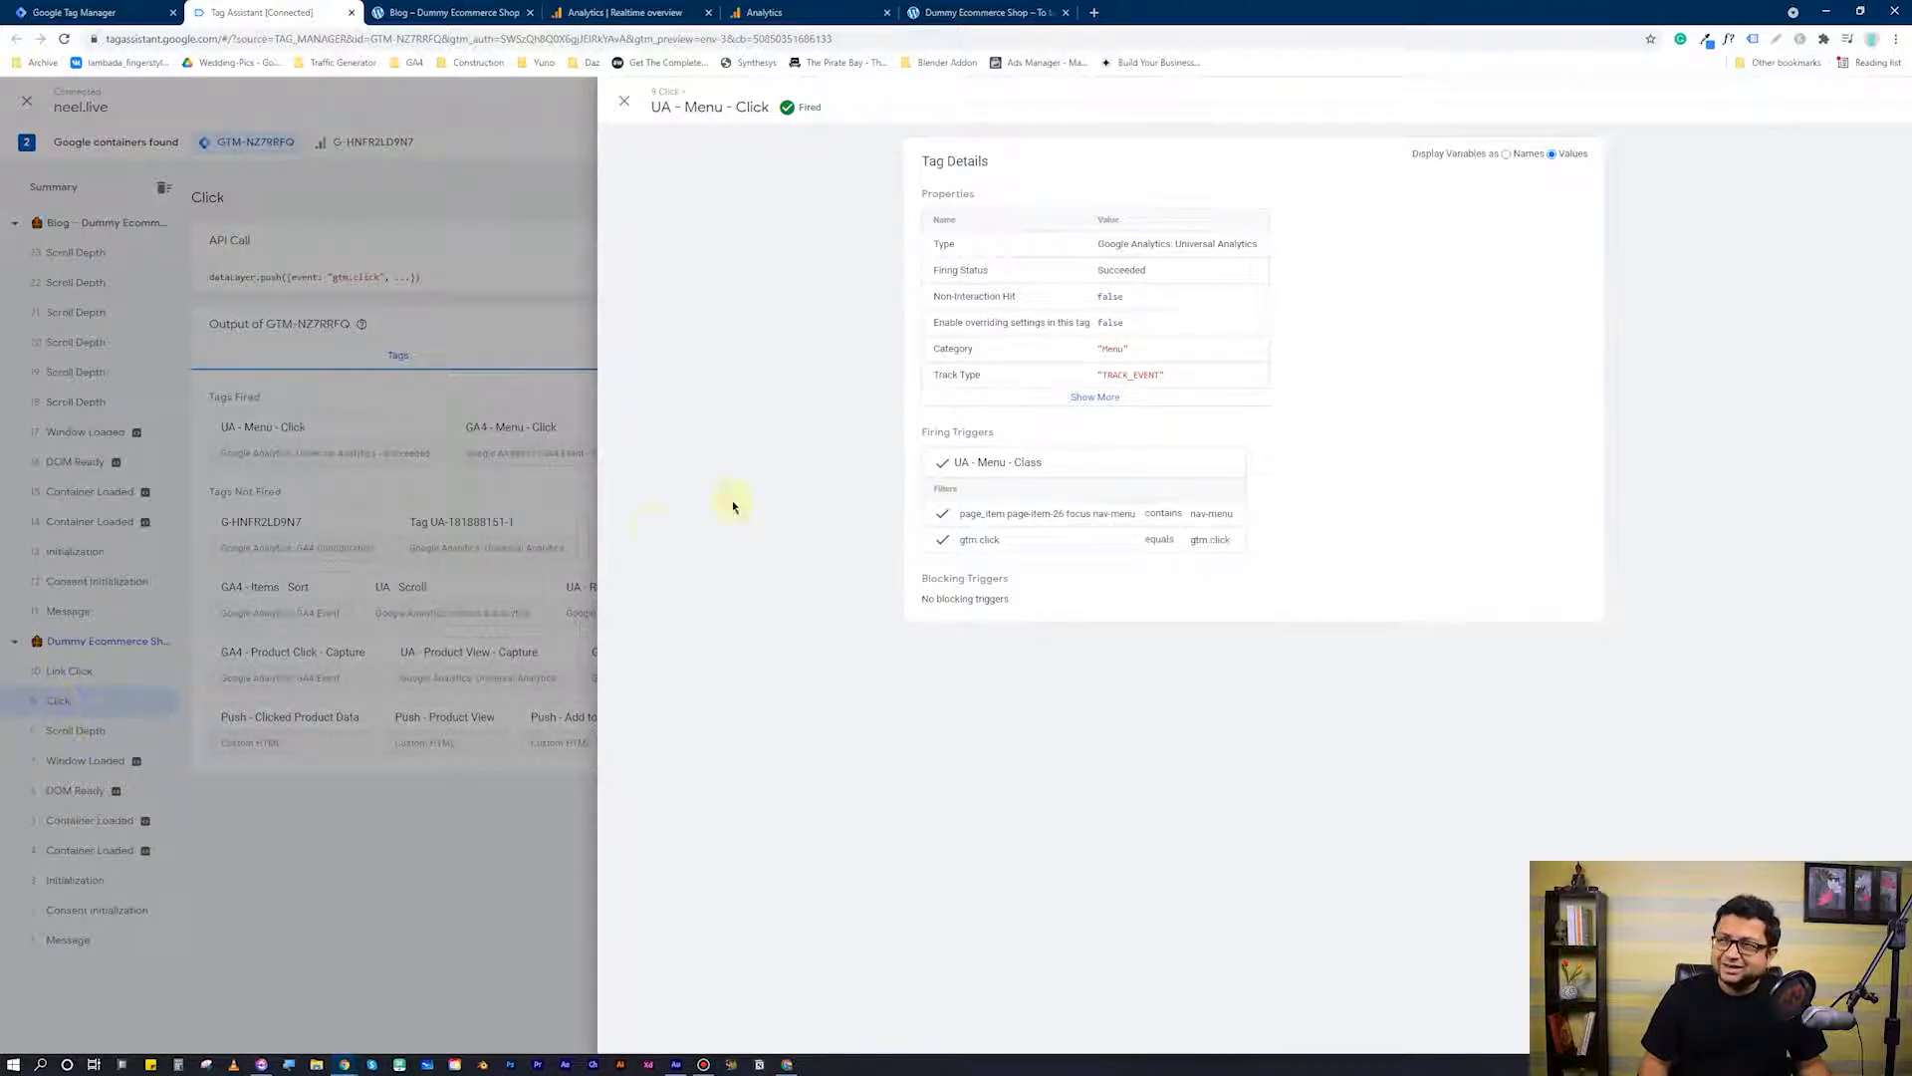
{"action": "left_click", "coordinate": [1083, 402]}
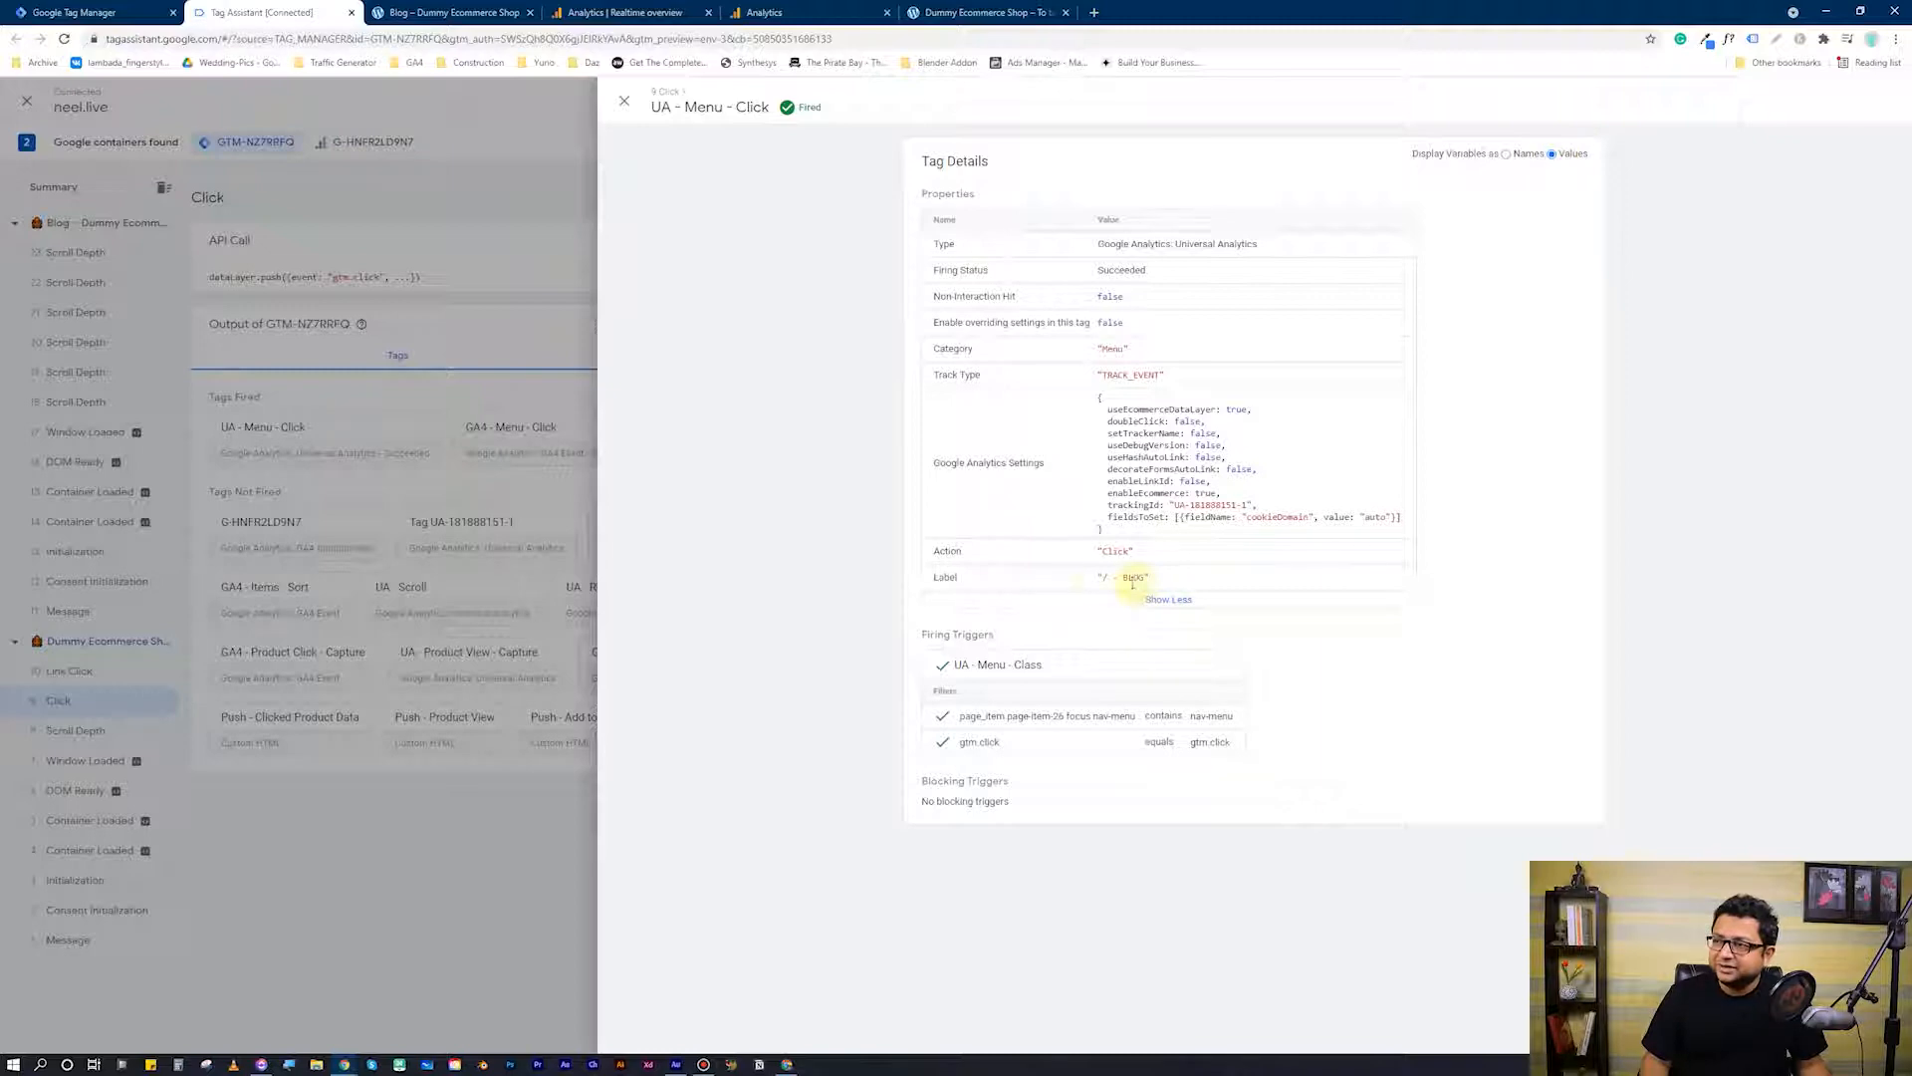
{"action": "left_click_drag", "start_coordinate": [1097, 581], "coordinate": [1141, 575]}
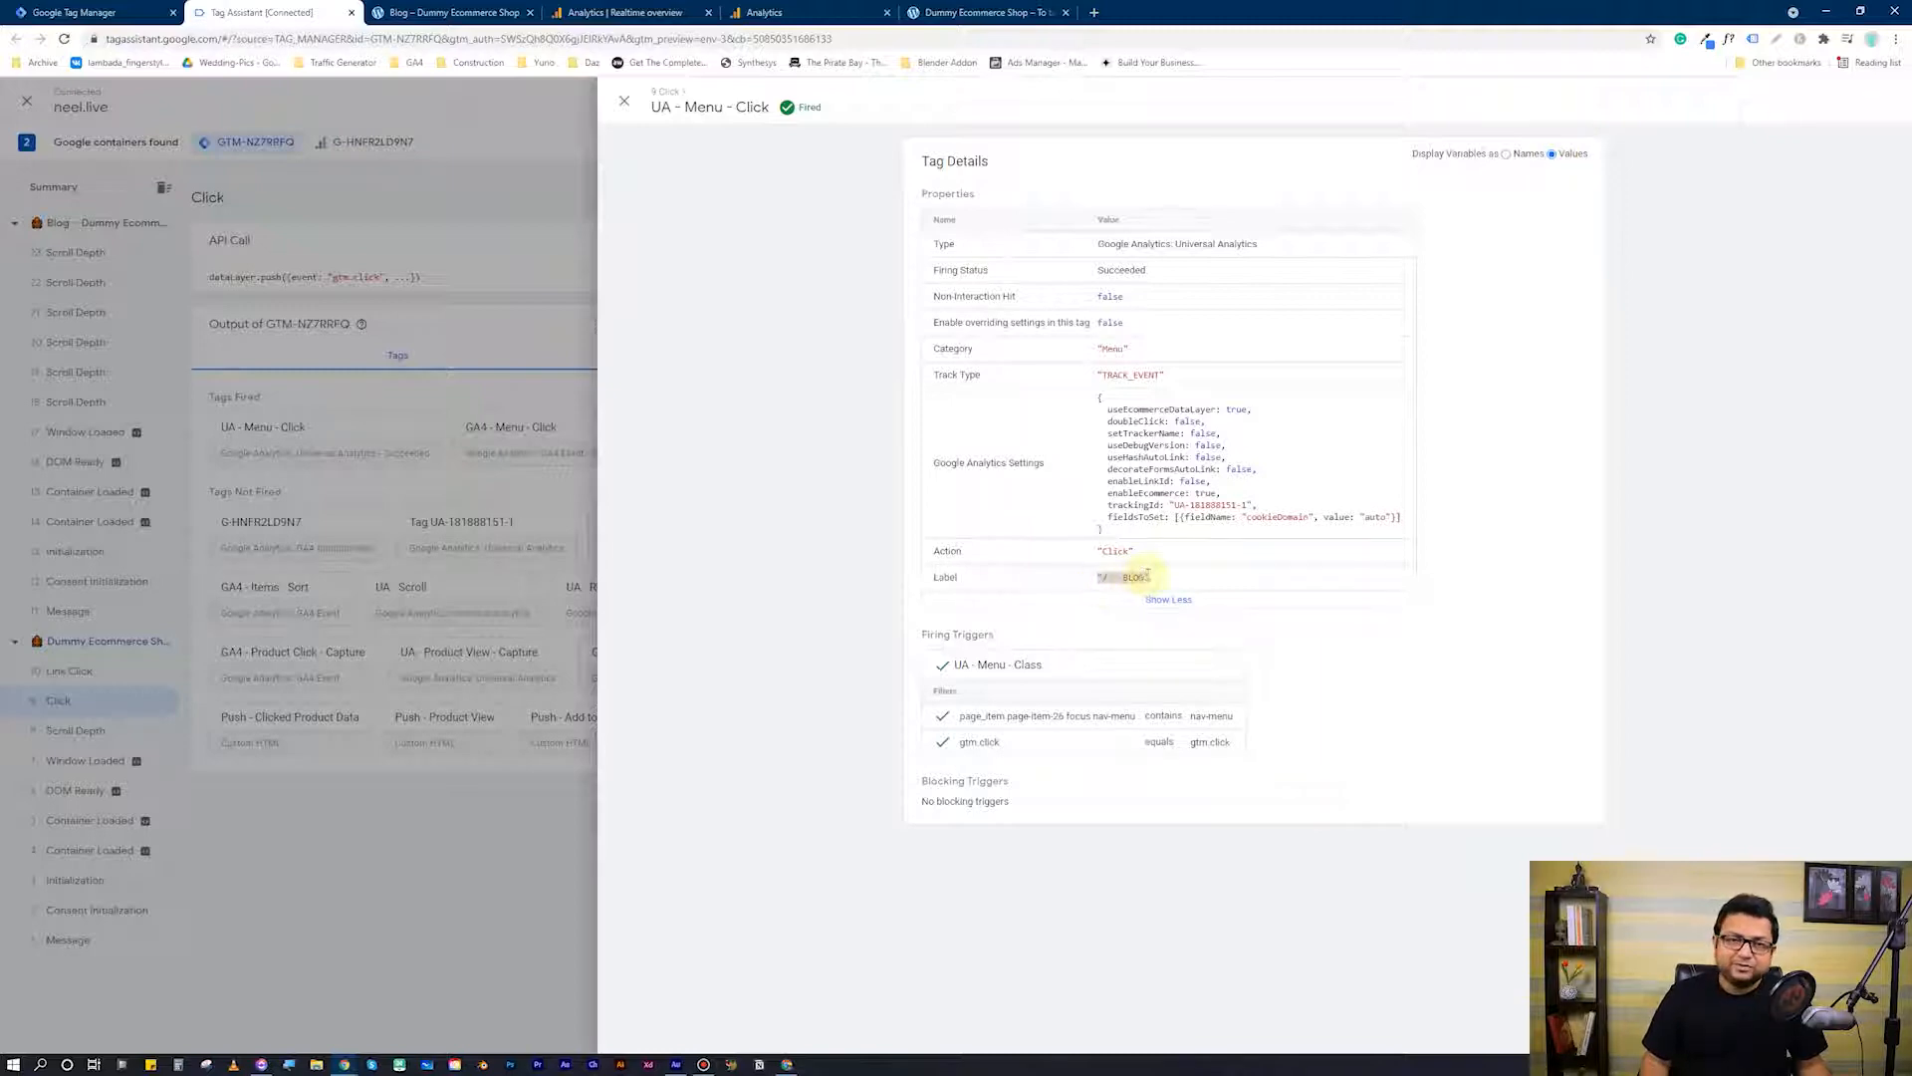
{"action": "left_click", "coordinate": [487, 811]}
Examine the button_name and page_name event parameters of the GA4 - Menu - Click tag fired on the Click event.
{"action": "left_click", "coordinate": [548, 428]}
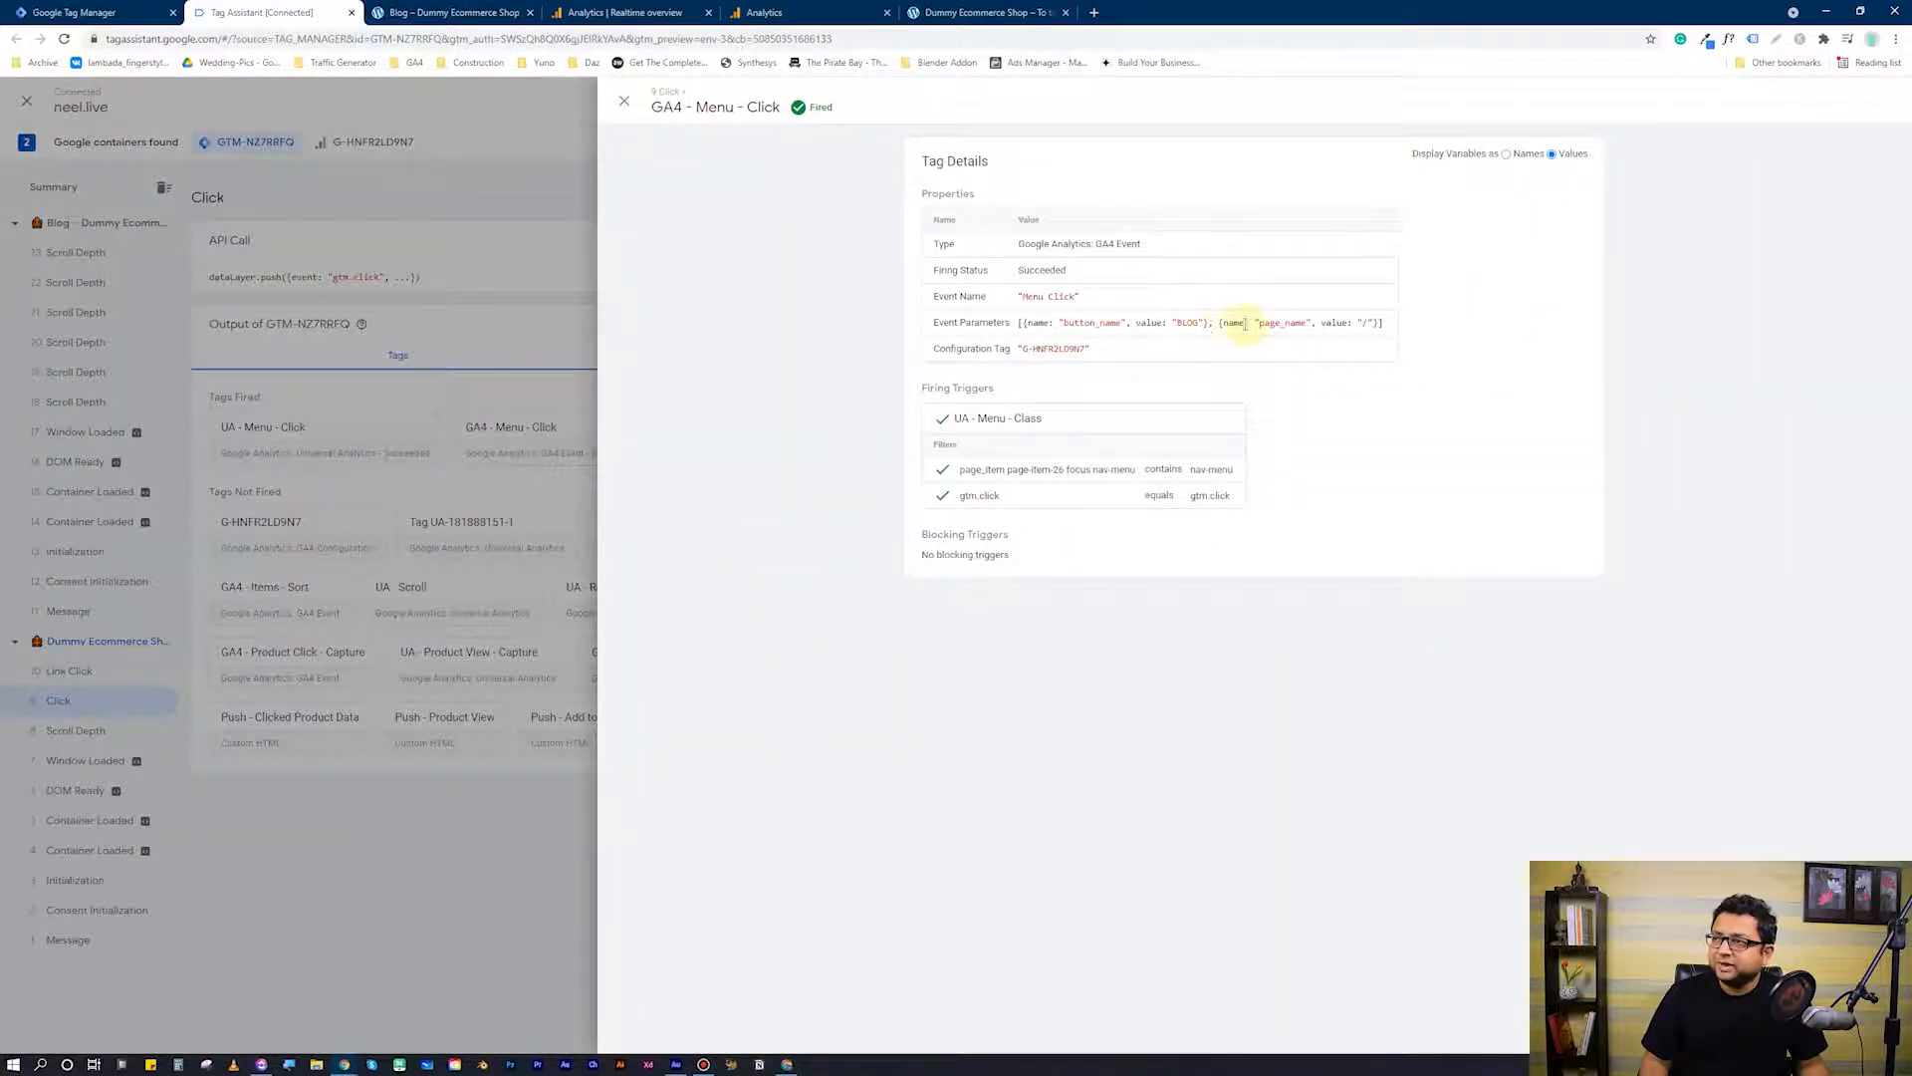
{"action": "left_click_drag", "start_coordinate": [1217, 323], "coordinate": [1373, 325]}
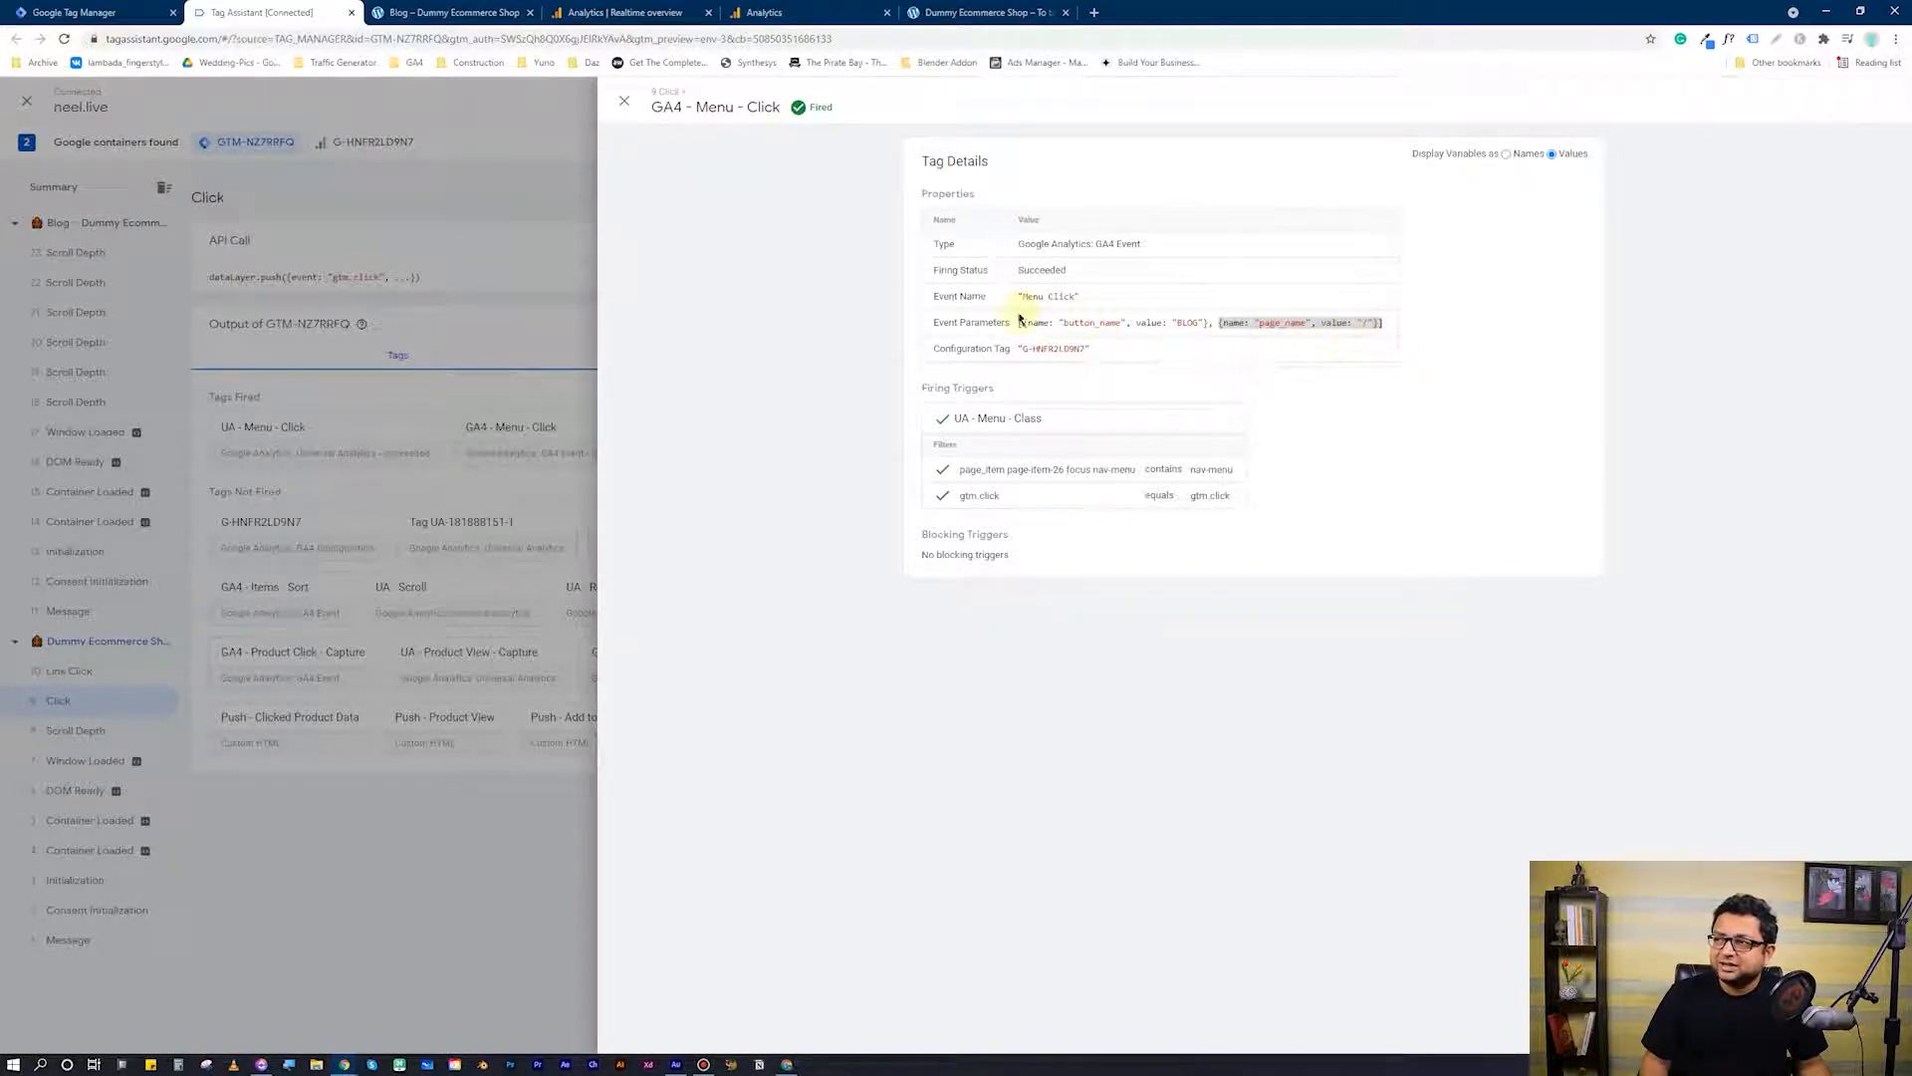
{"action": "left_click_drag", "start_coordinate": [1020, 319], "coordinate": [1201, 319]}
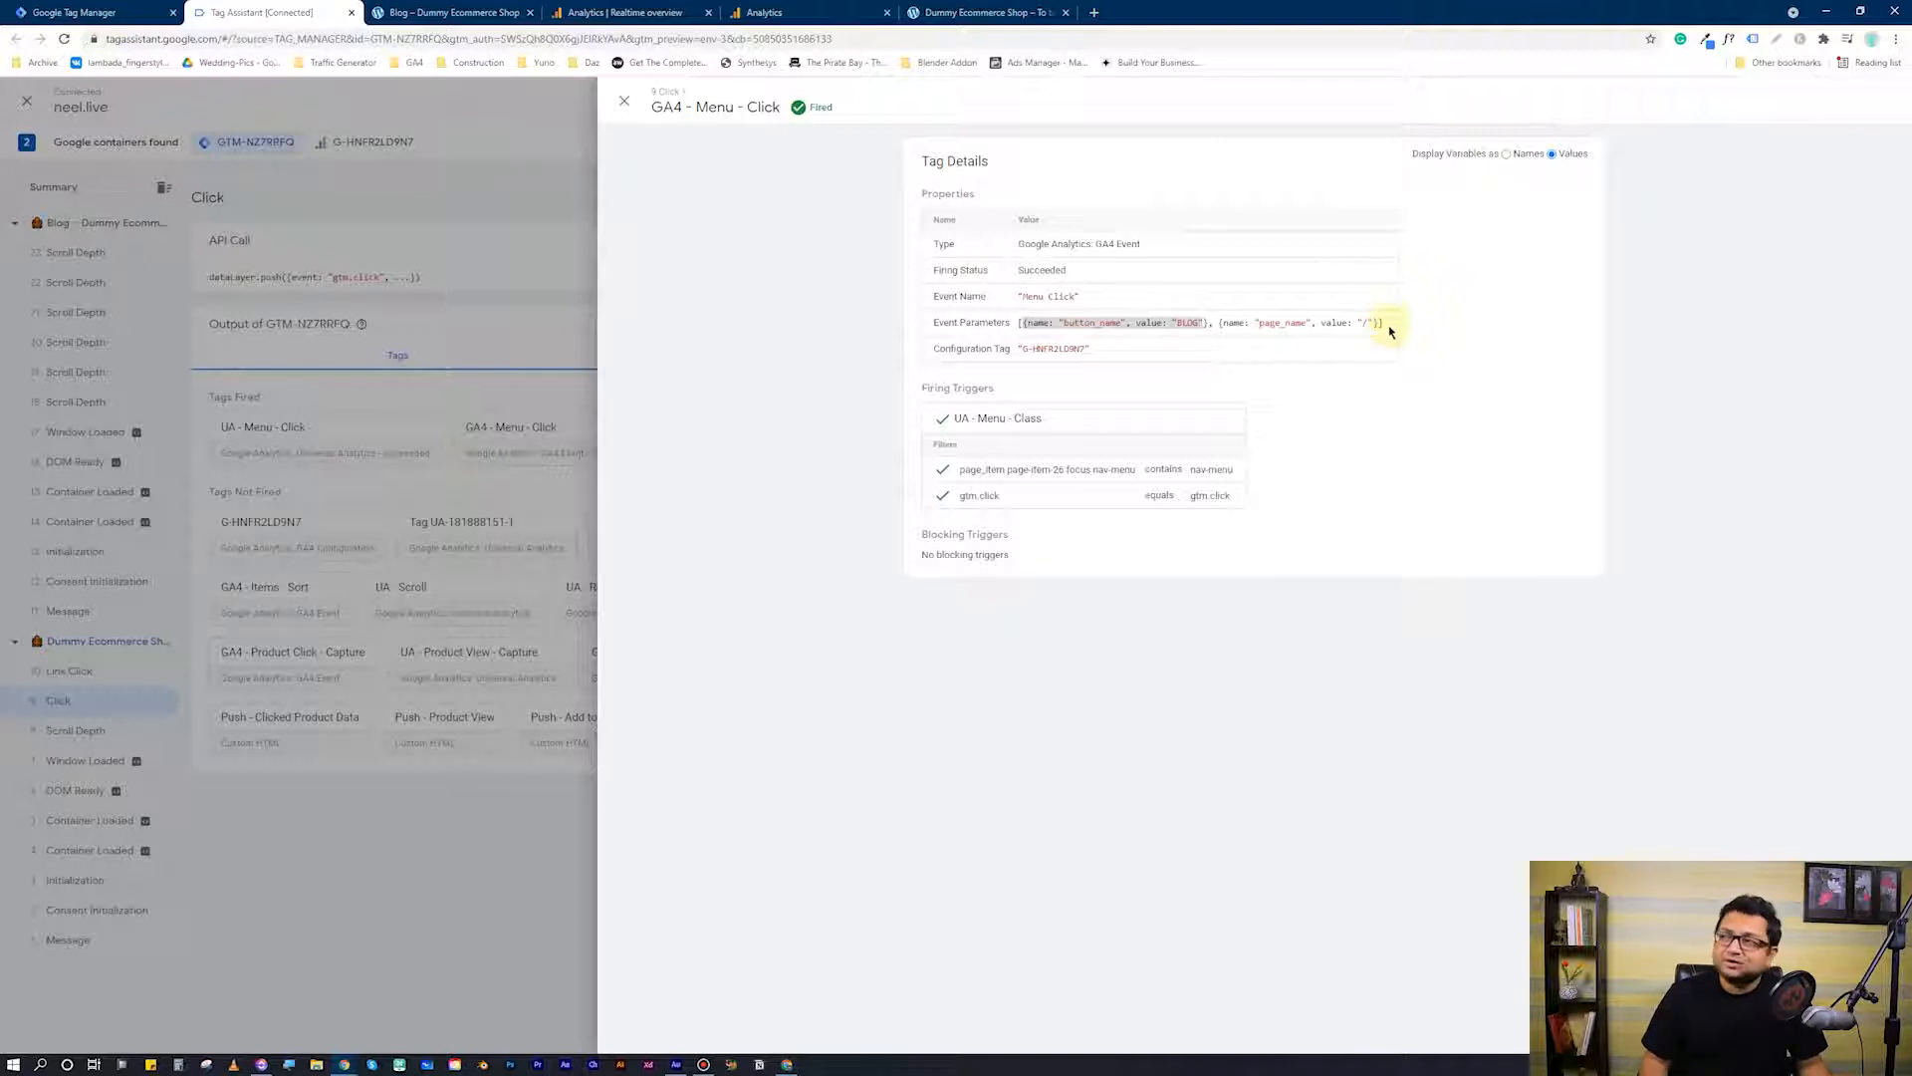
{"action": "left_click", "coordinate": [393, 449]}
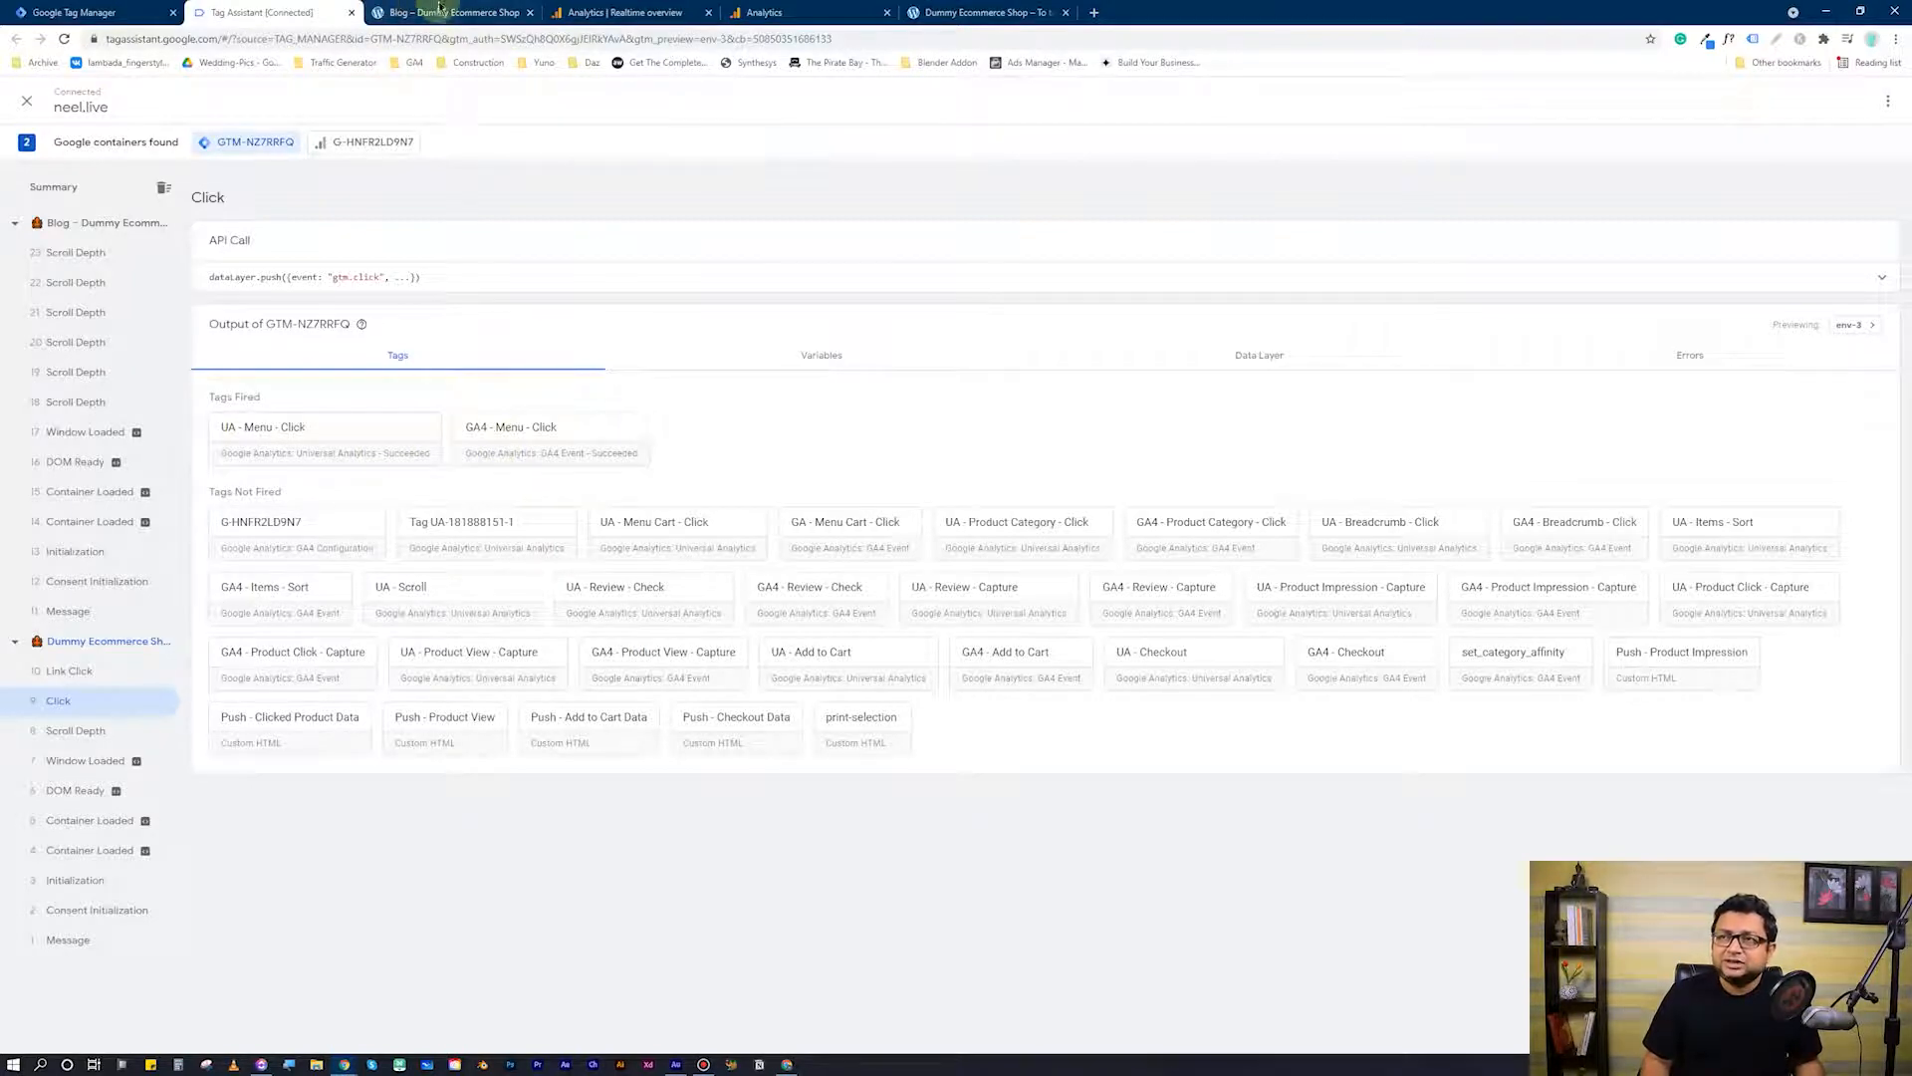
In the GA4 Realtime overview, drill into the Menu Click event and view its button_name and page_name parameter values.
{"action": "left_click", "coordinate": [618, 12]}
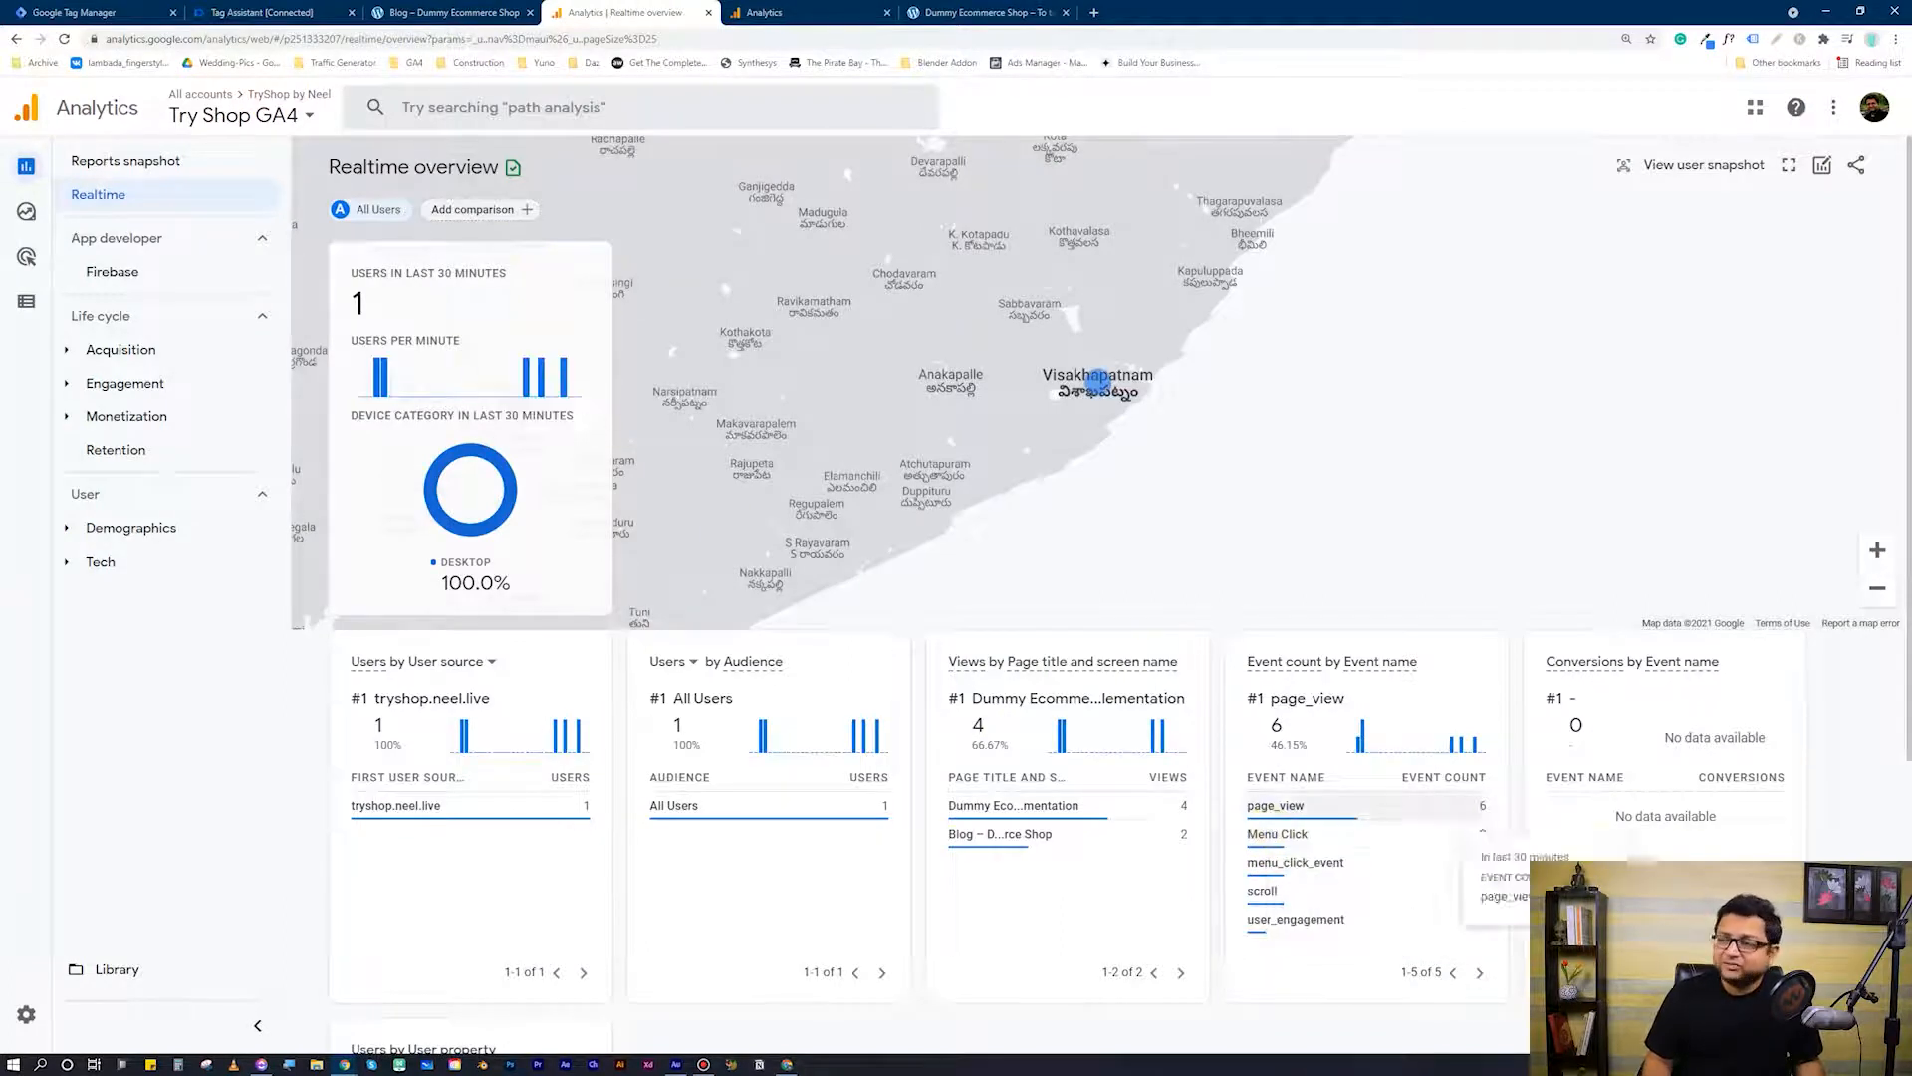
{"action": "left_click", "coordinate": [1314, 838]}
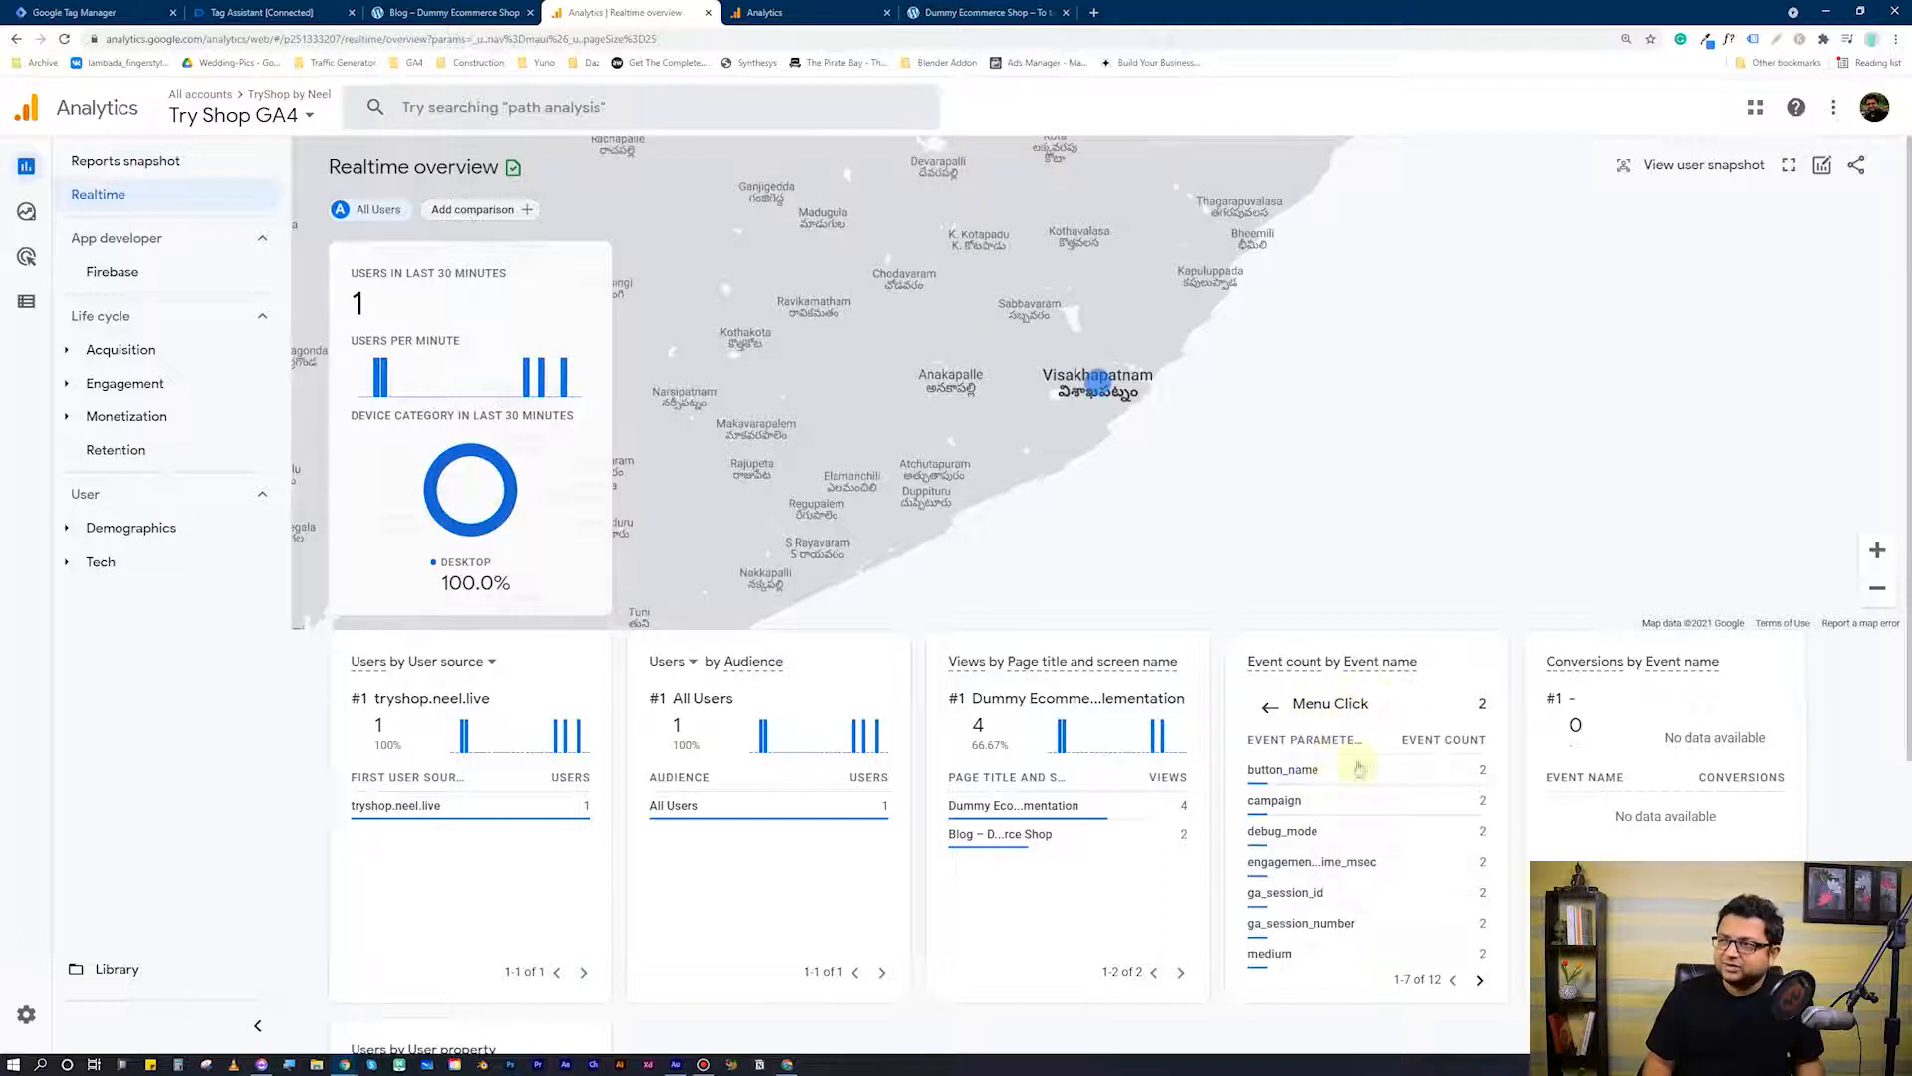
{"action": "left_click", "coordinate": [1295, 773]}
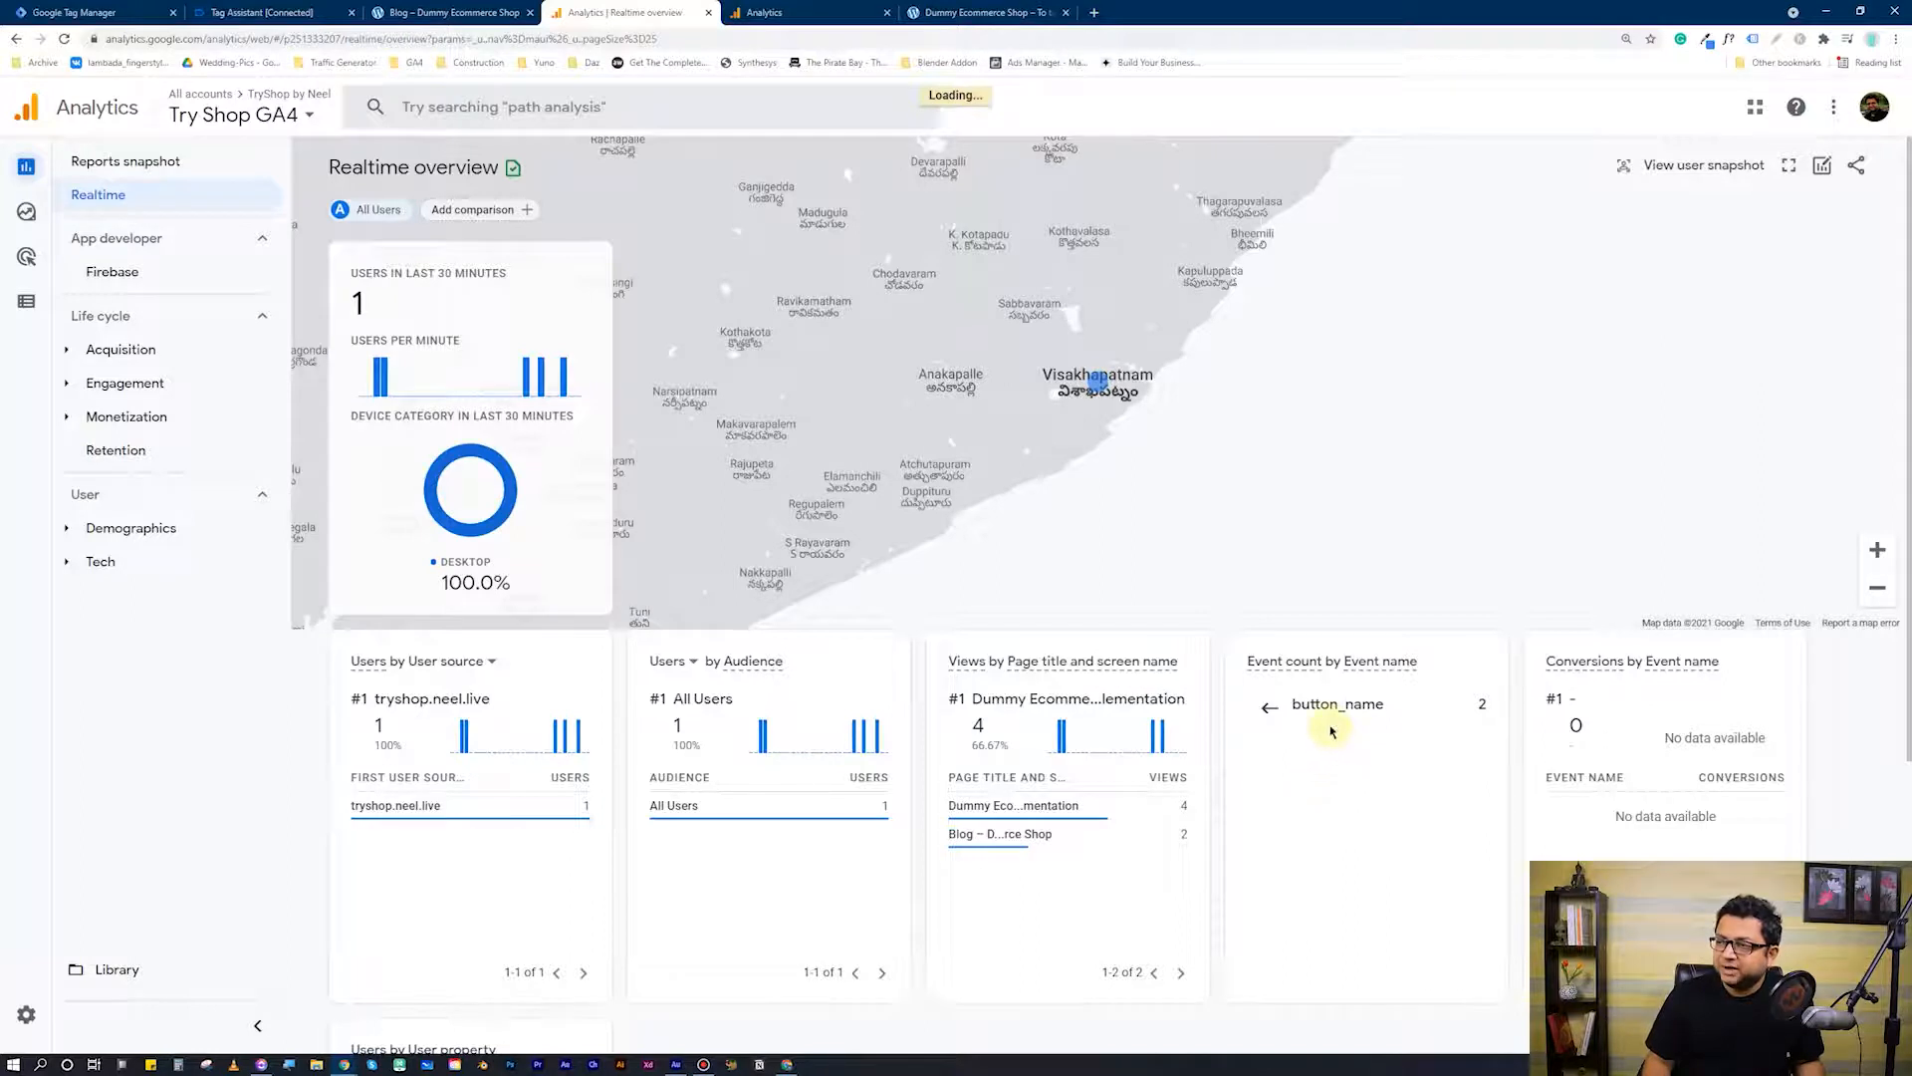
{"action": "left_click", "coordinate": [1268, 708]}
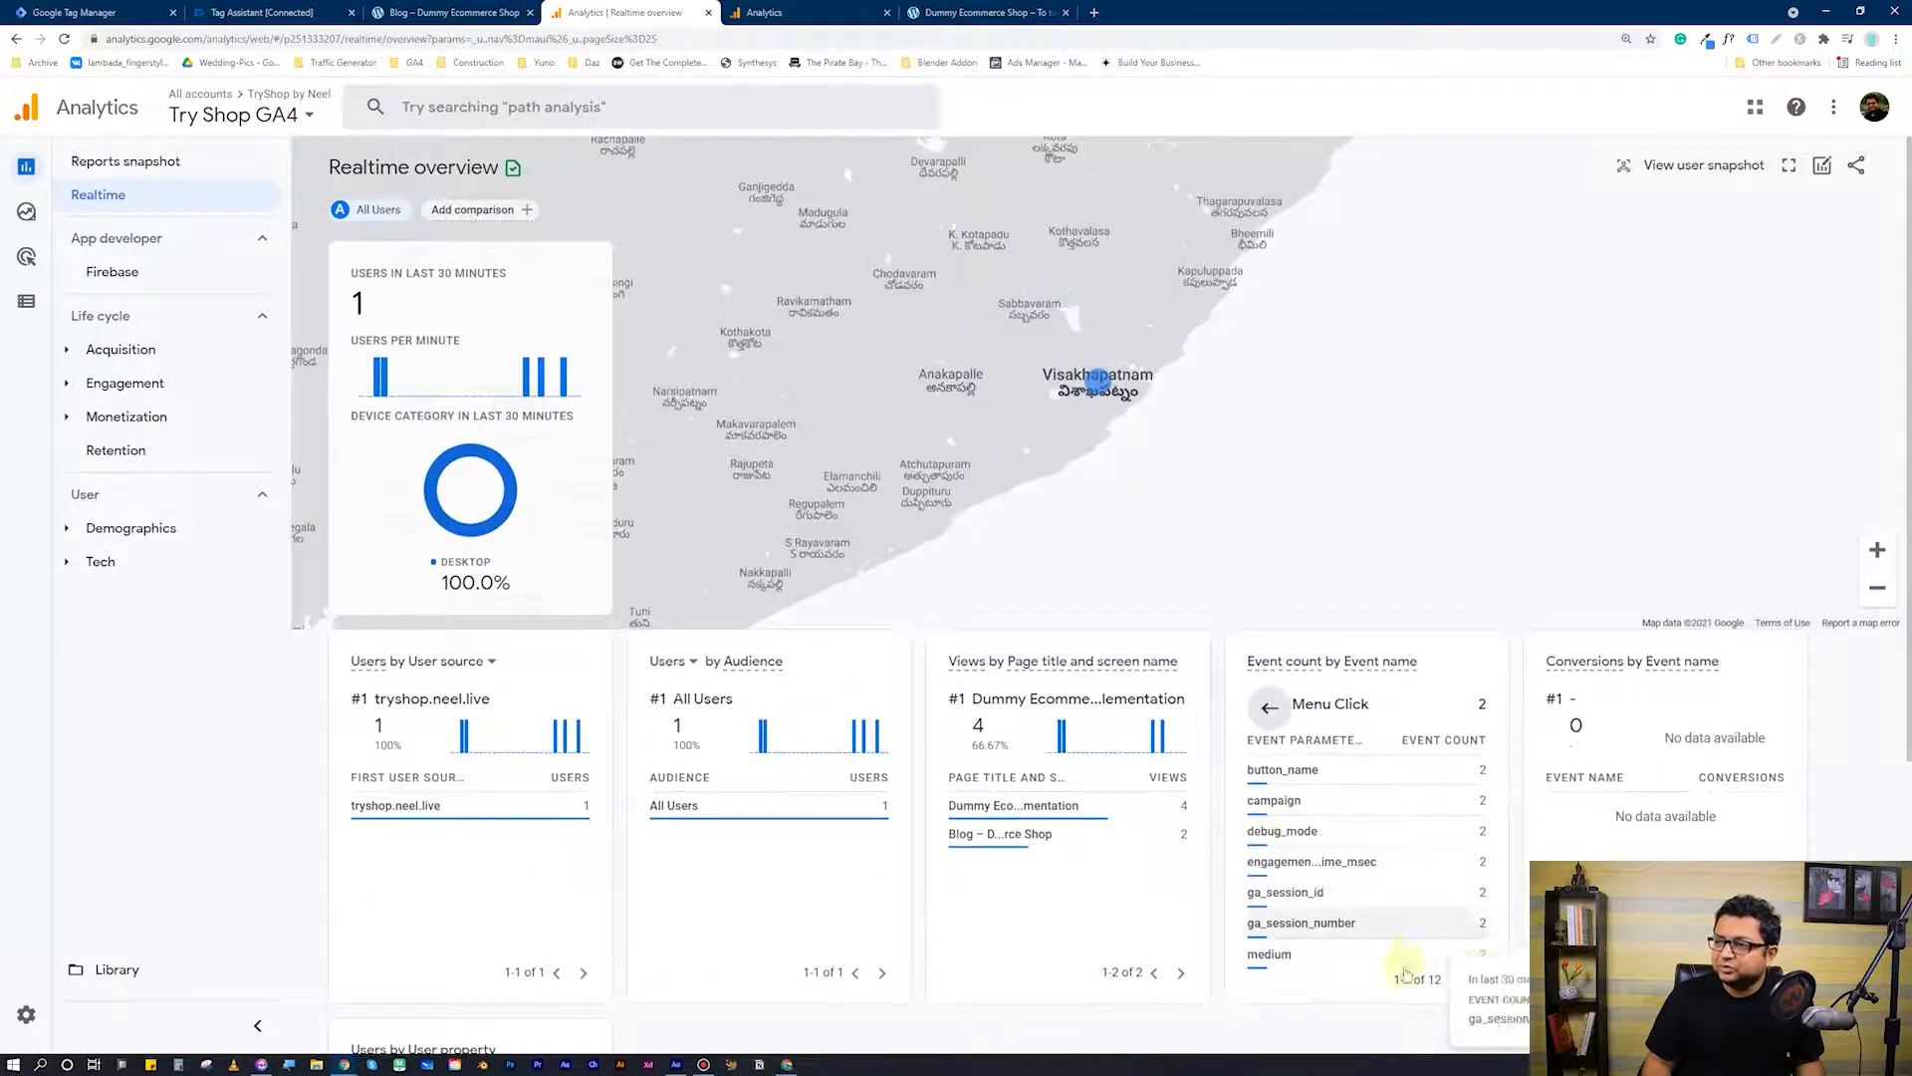
{"action": "left_click", "coordinate": [1480, 981]}
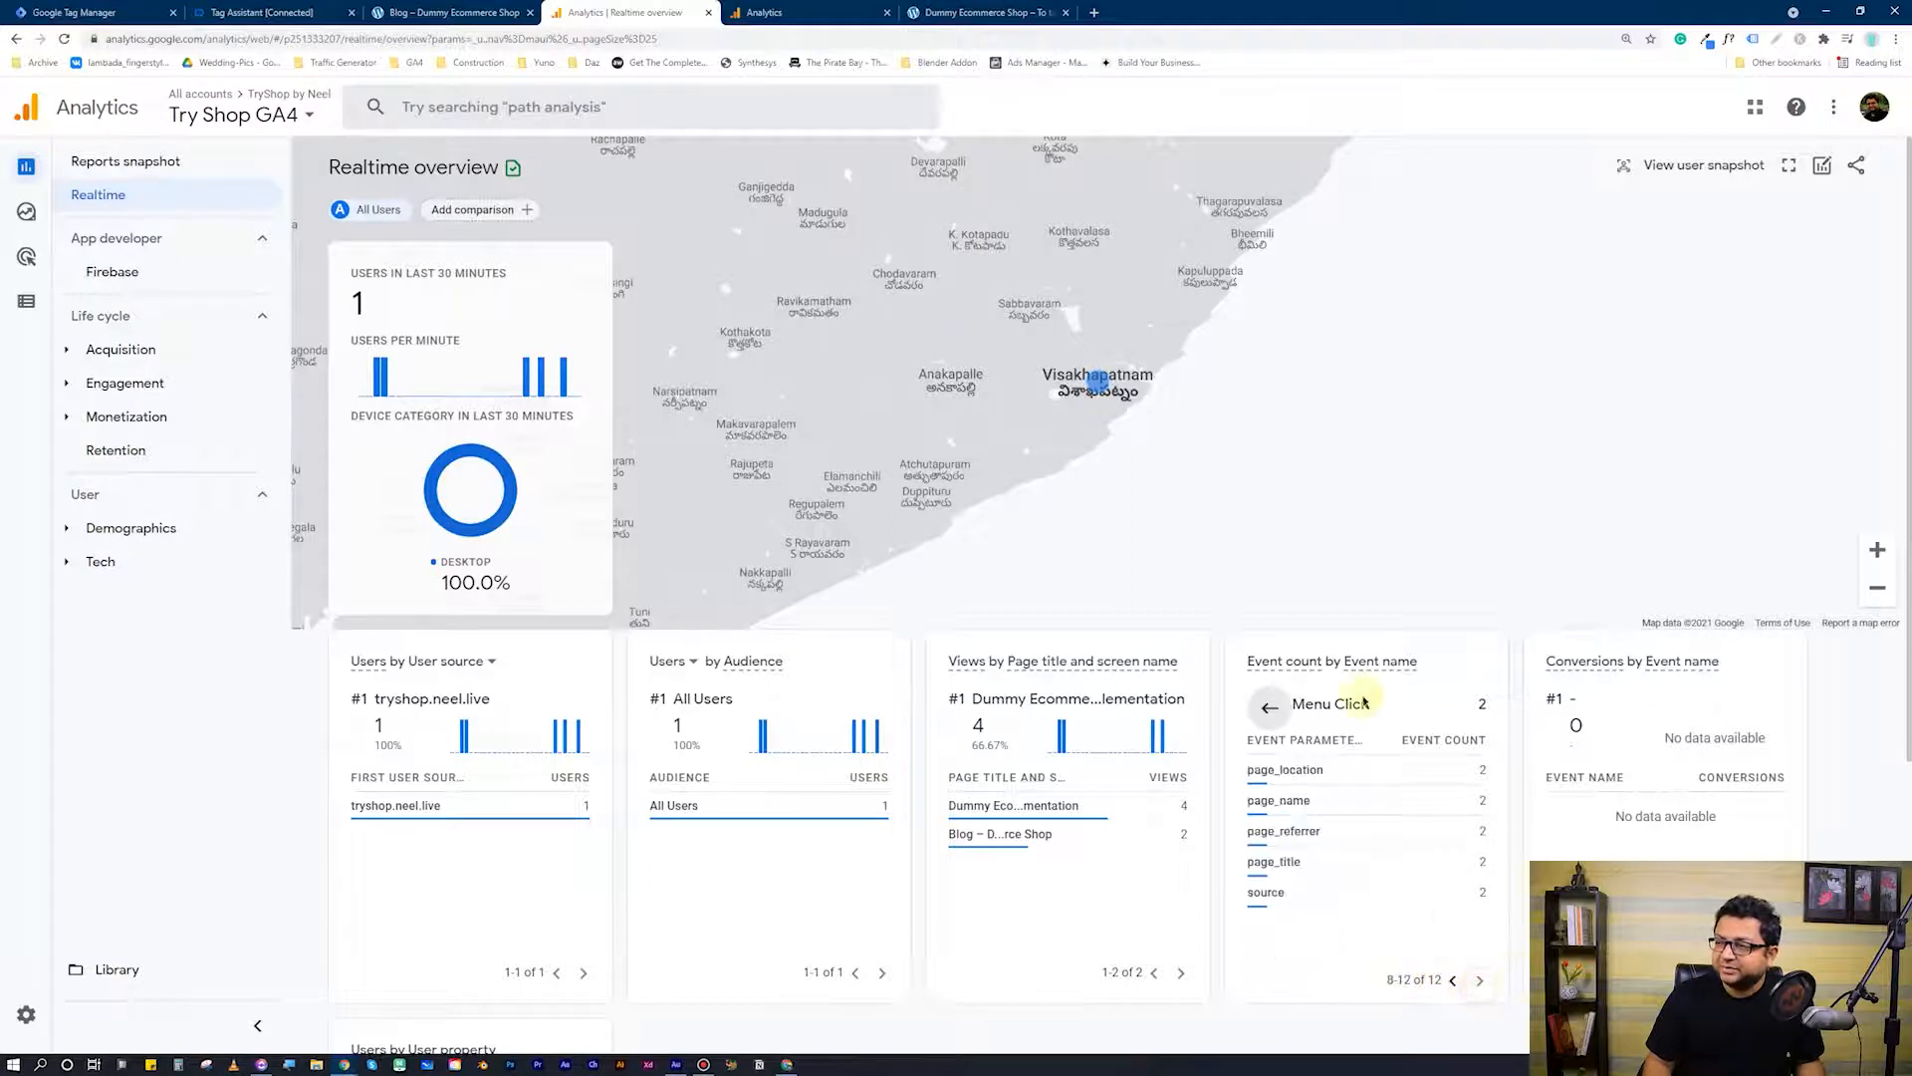
{"action": "left_click", "coordinate": [1331, 805]}
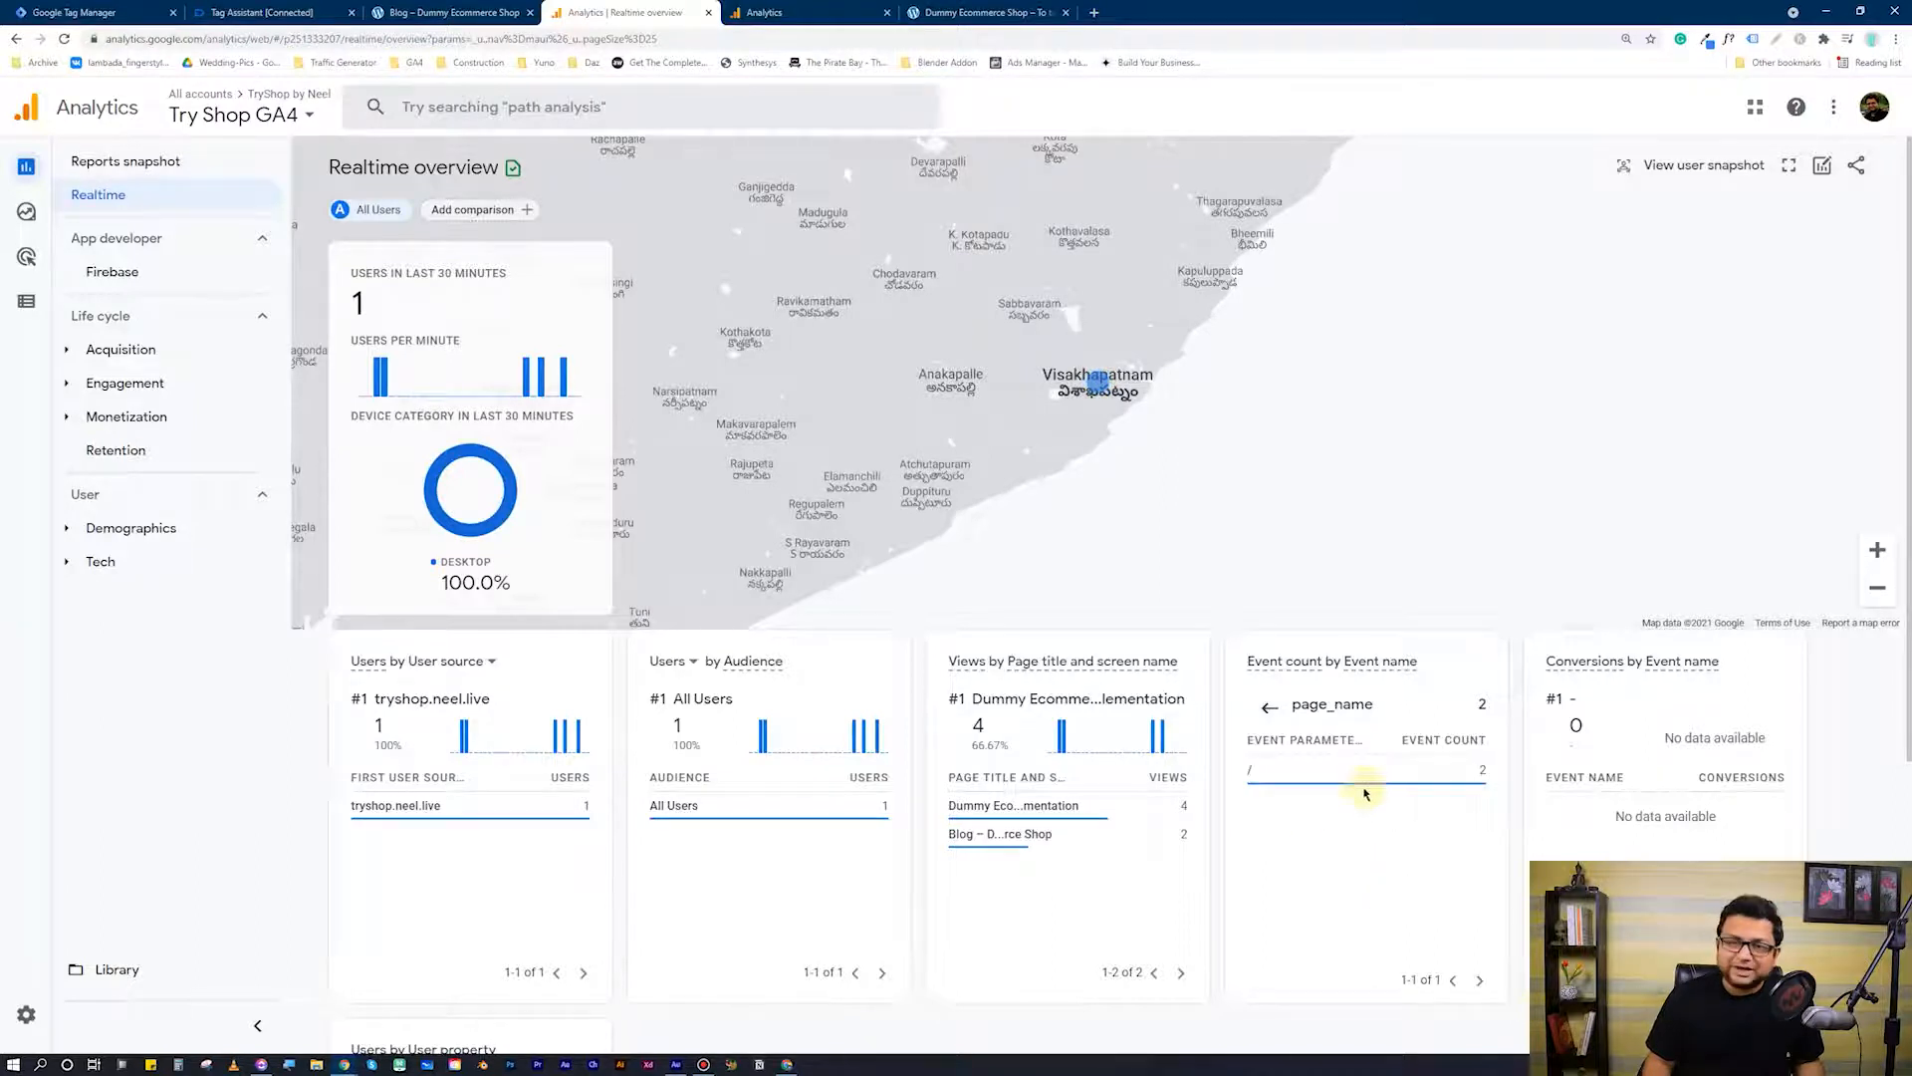
Switch to the Universal Analytics realtime Events report and drill into the Menu event category.
{"action": "left_click", "coordinate": [809, 12]}
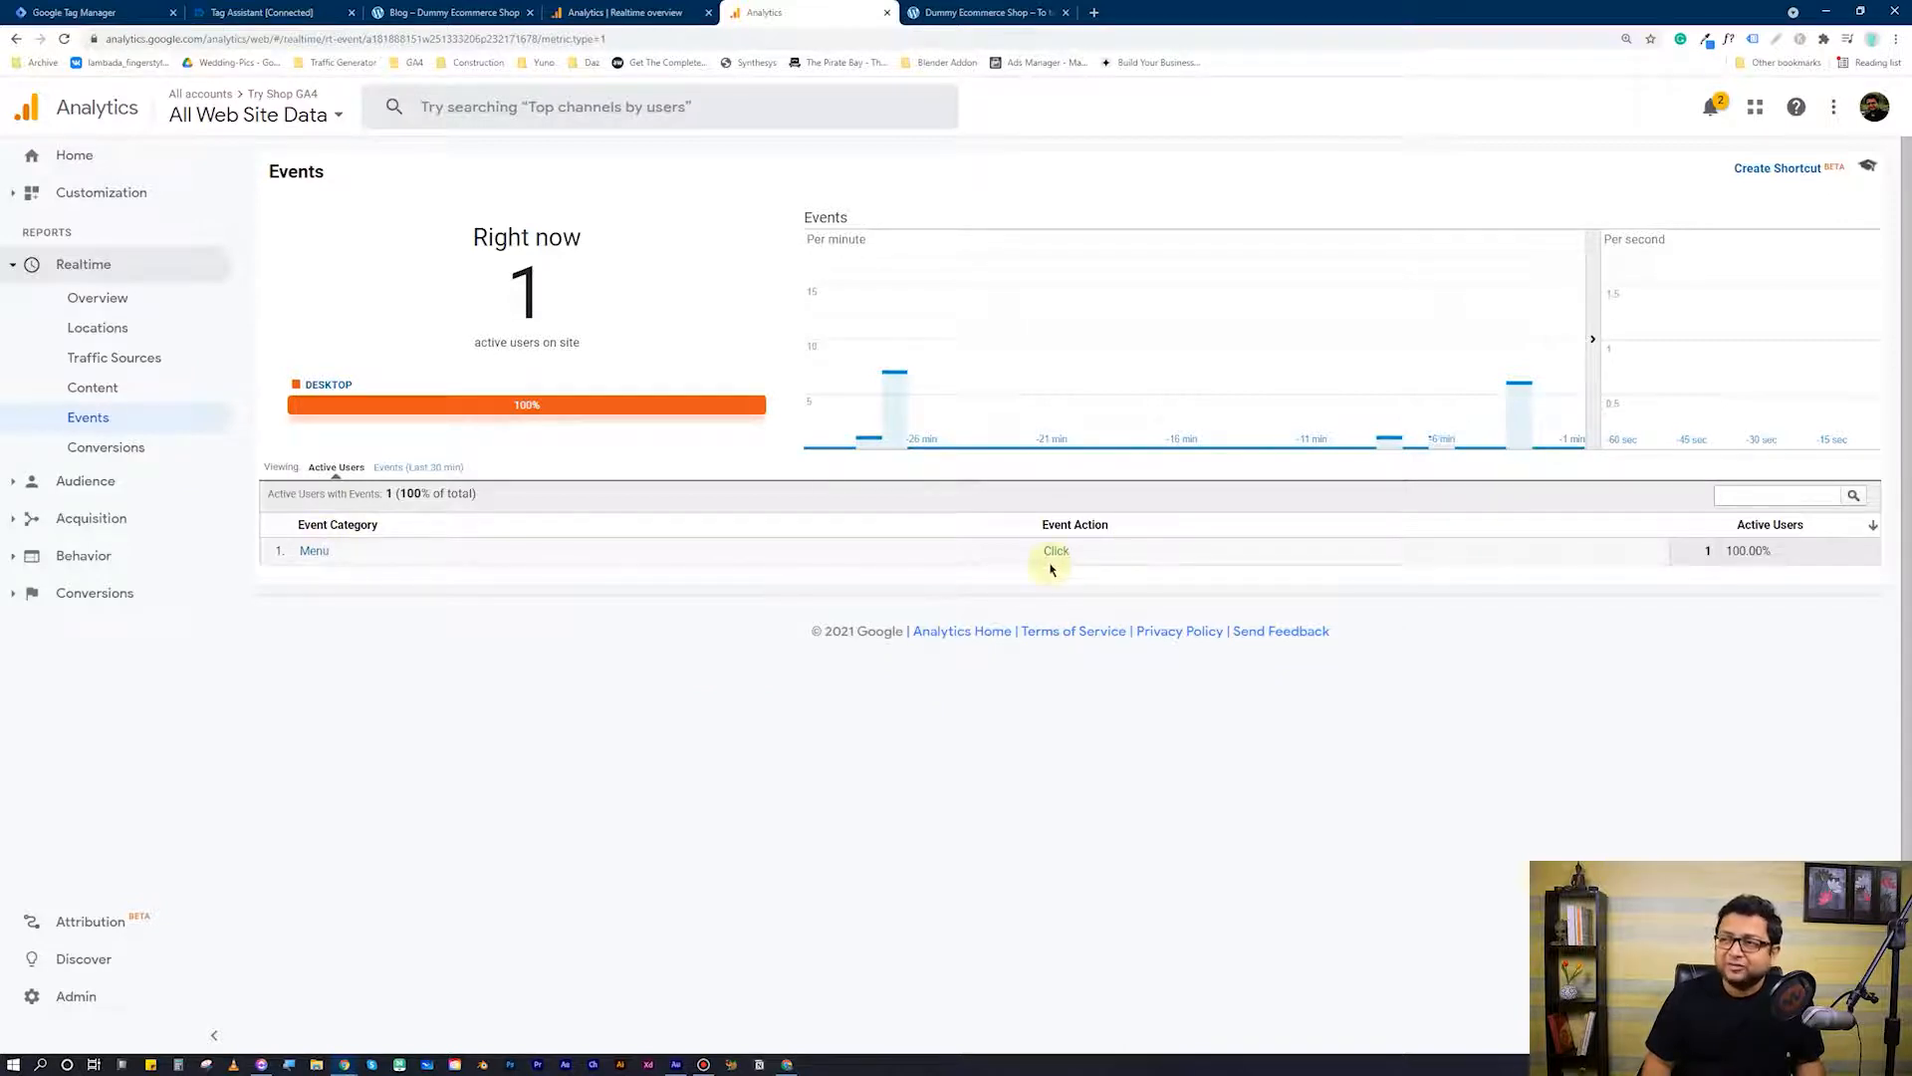
{"action": "left_click", "coordinate": [311, 550]}
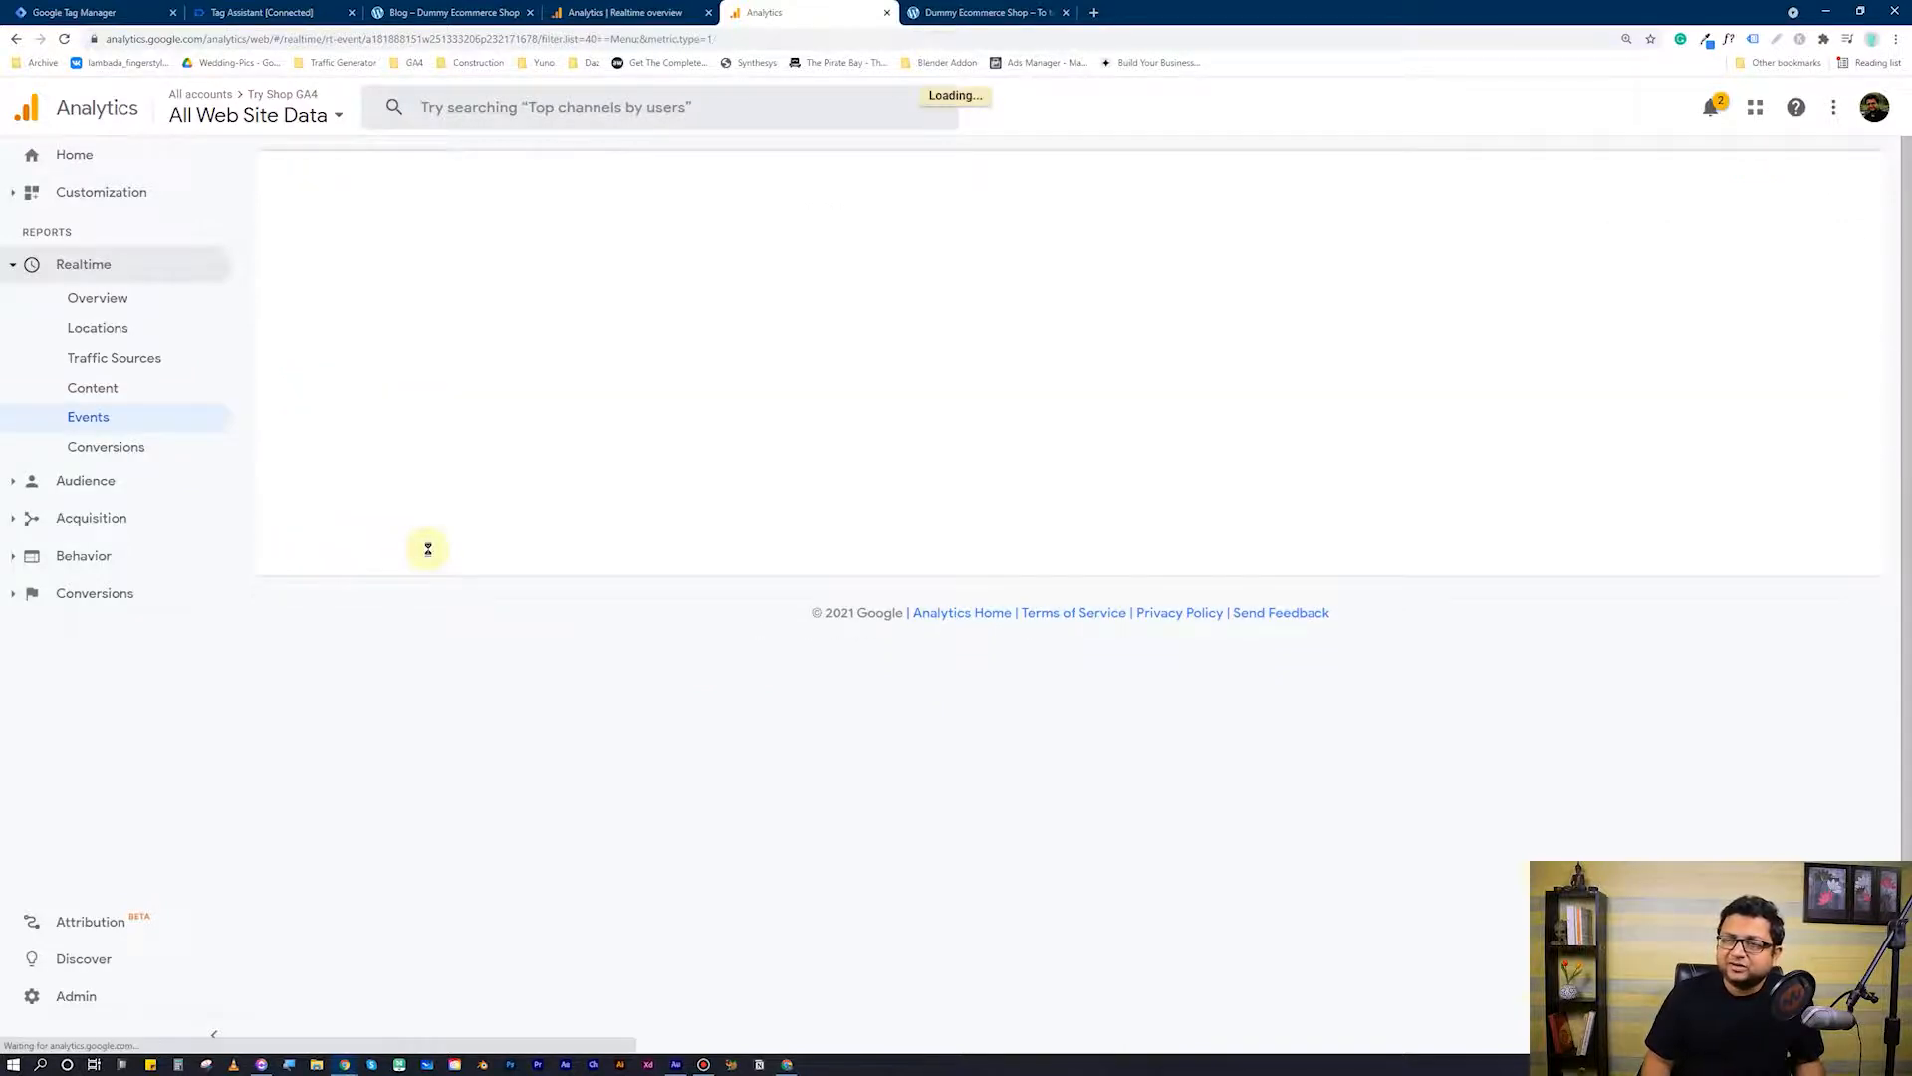